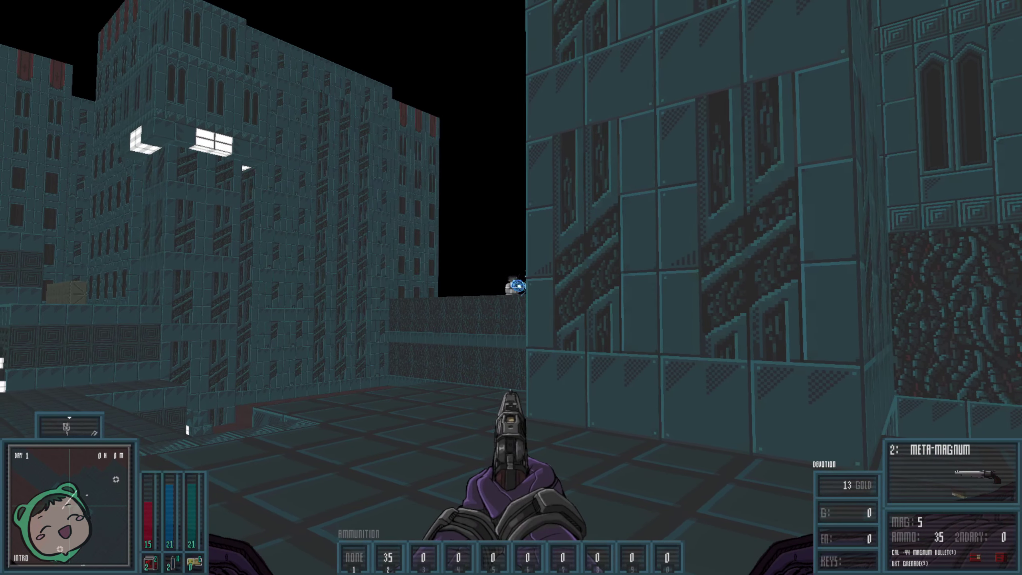
Shoot at the enemies atop the wall with the Meta-Magnum, reloading between volleys
click(511, 288)
key(r)
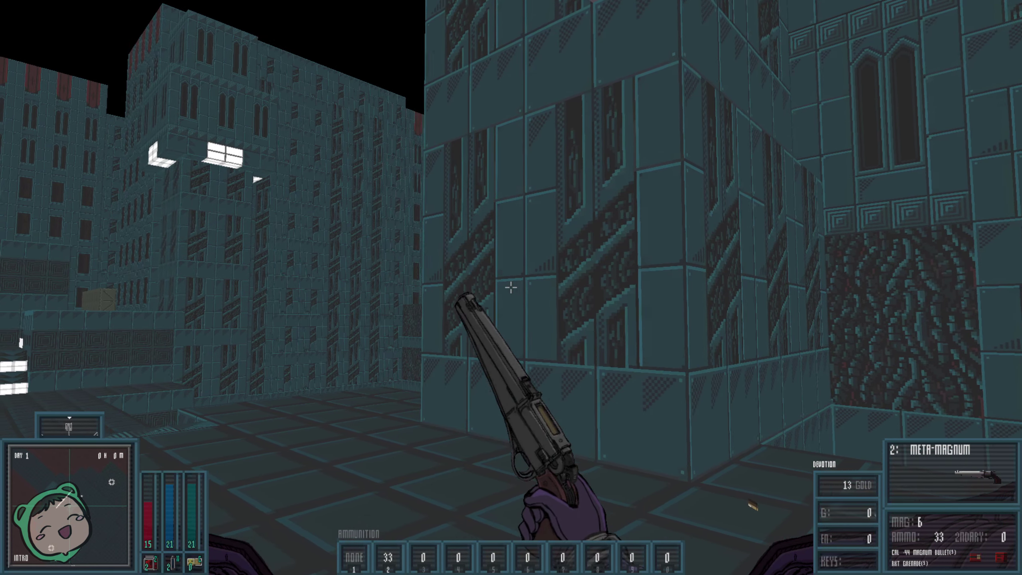
click(512, 288)
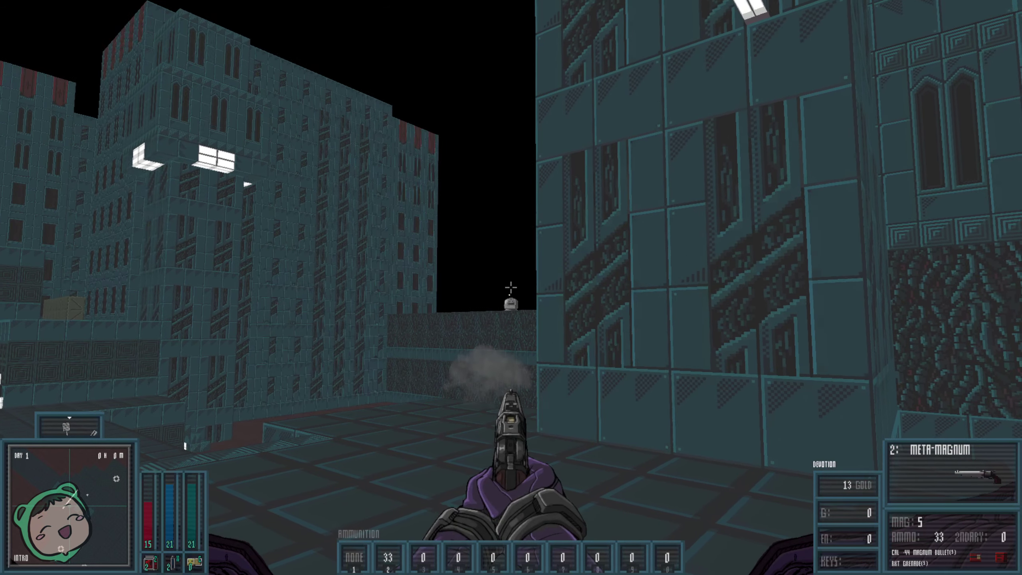
click(512, 288)
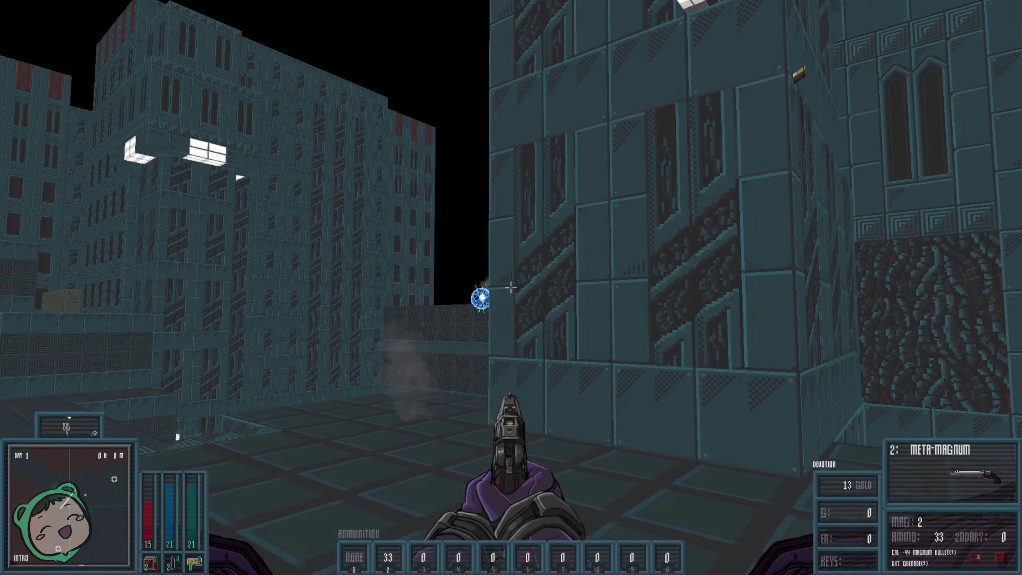
key(r)
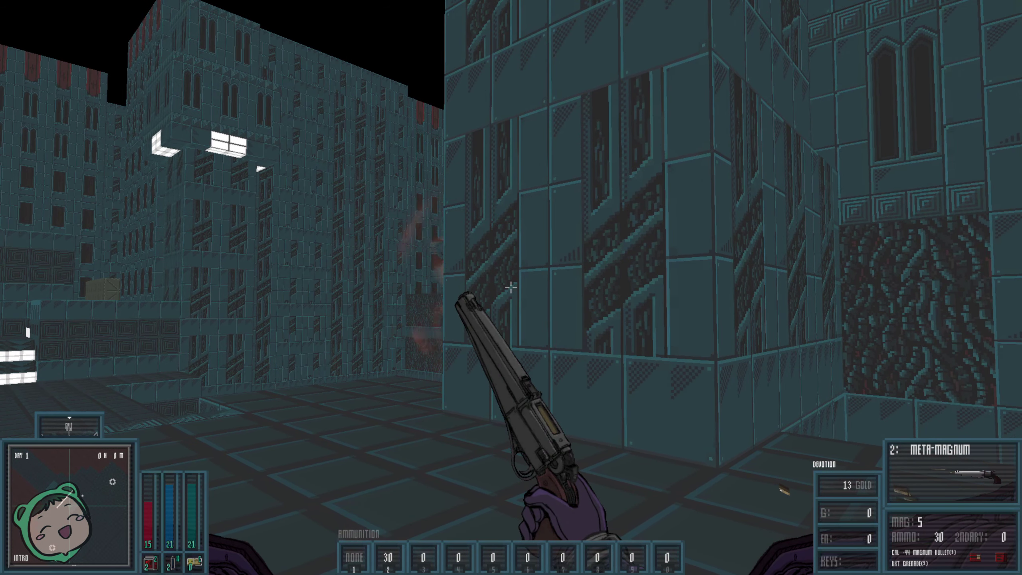
click(511, 288)
click(512, 287)
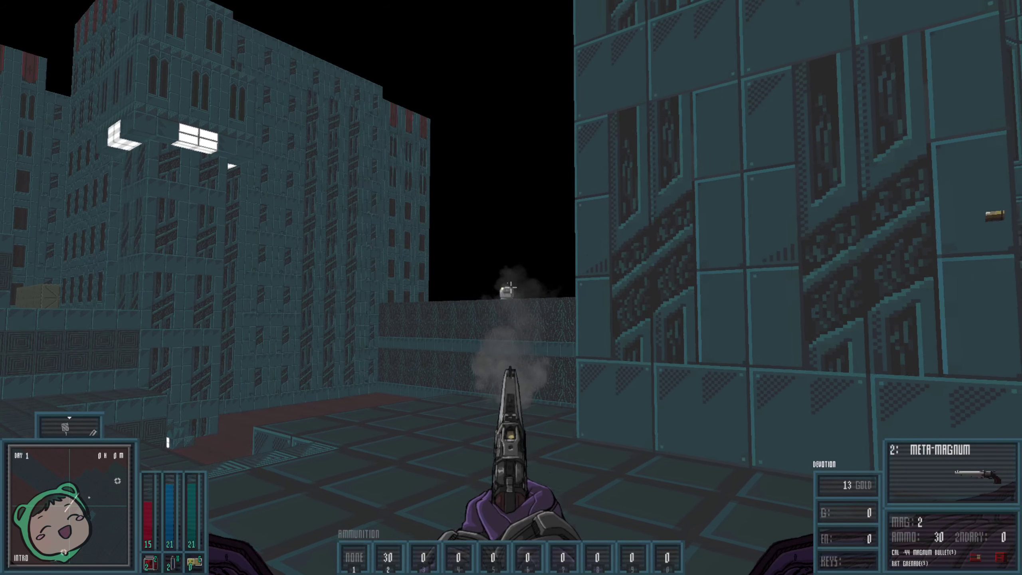
key(r)
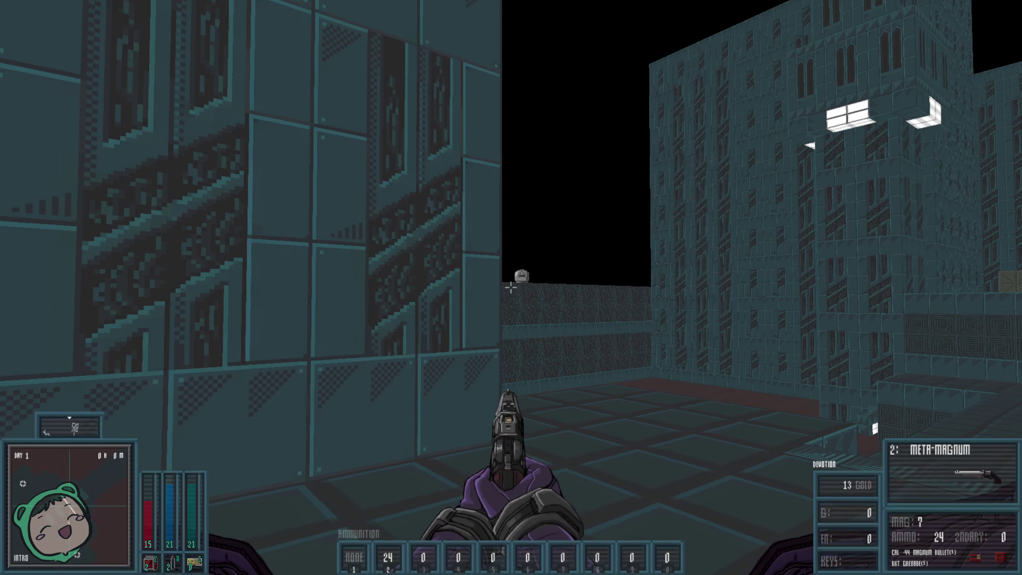
Empty the magazine at the remaining wall enemies, reloading twice more
click(511, 287)
click(511, 287)
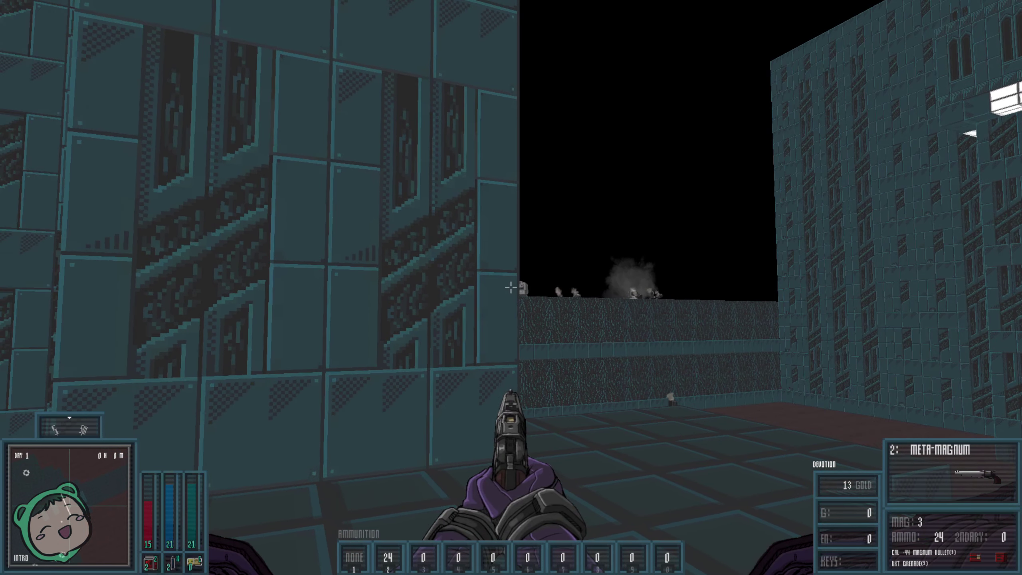
click(512, 288)
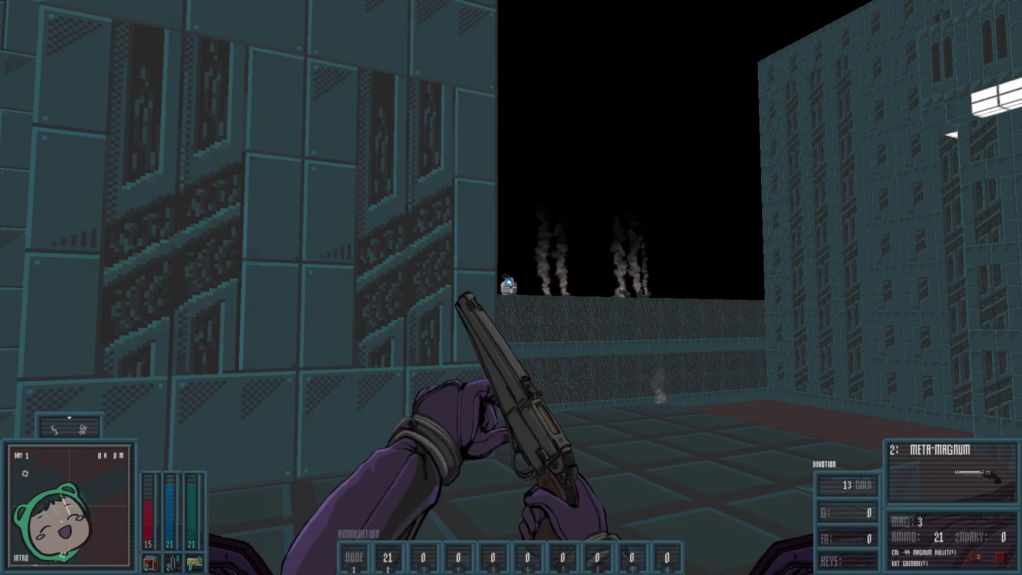
click(511, 287)
key(r)
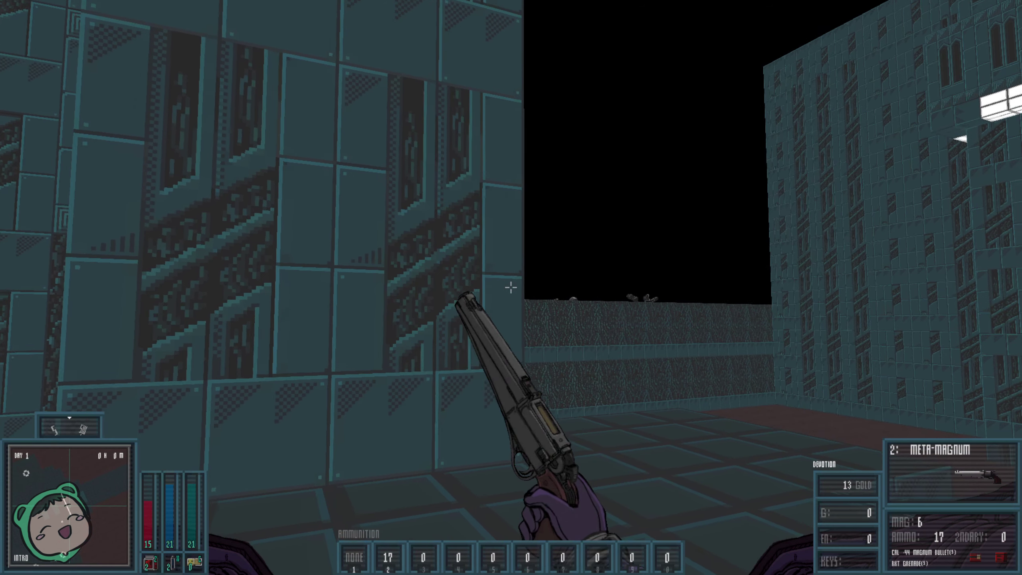
click(511, 288)
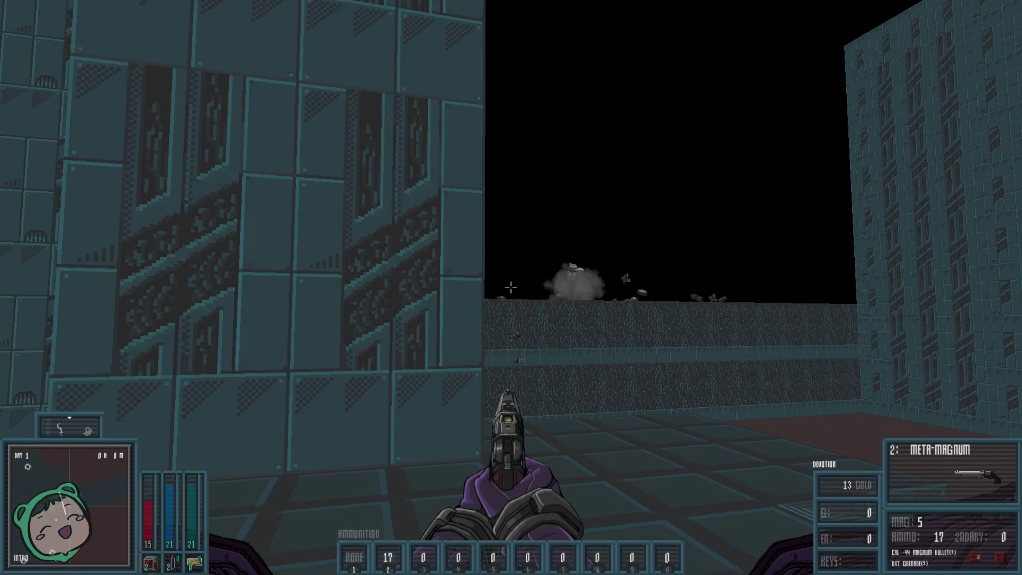
click(511, 288)
key(r)
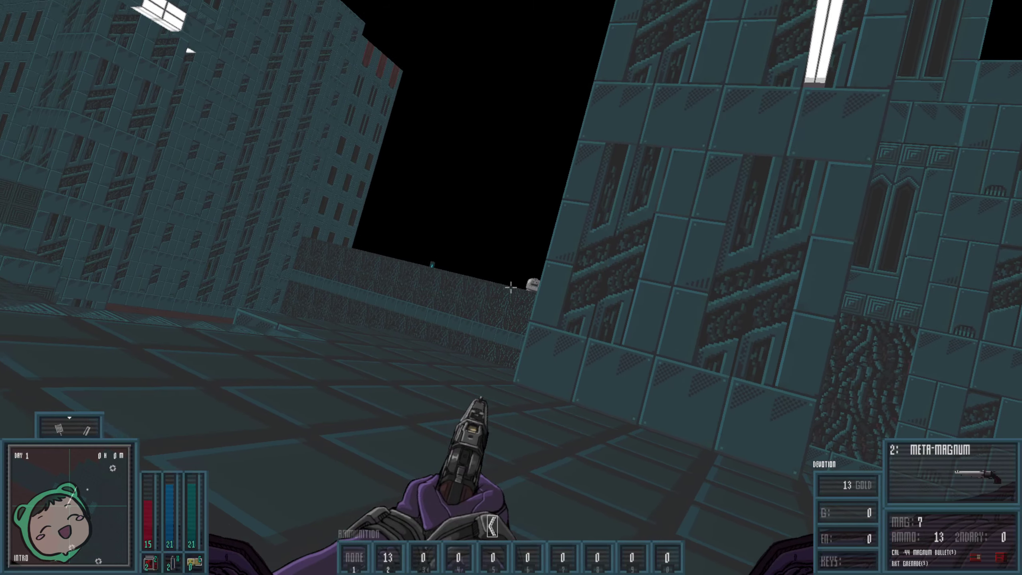
Pick off the enemy beyond the building corner and the last distant wall enemies
click(511, 288)
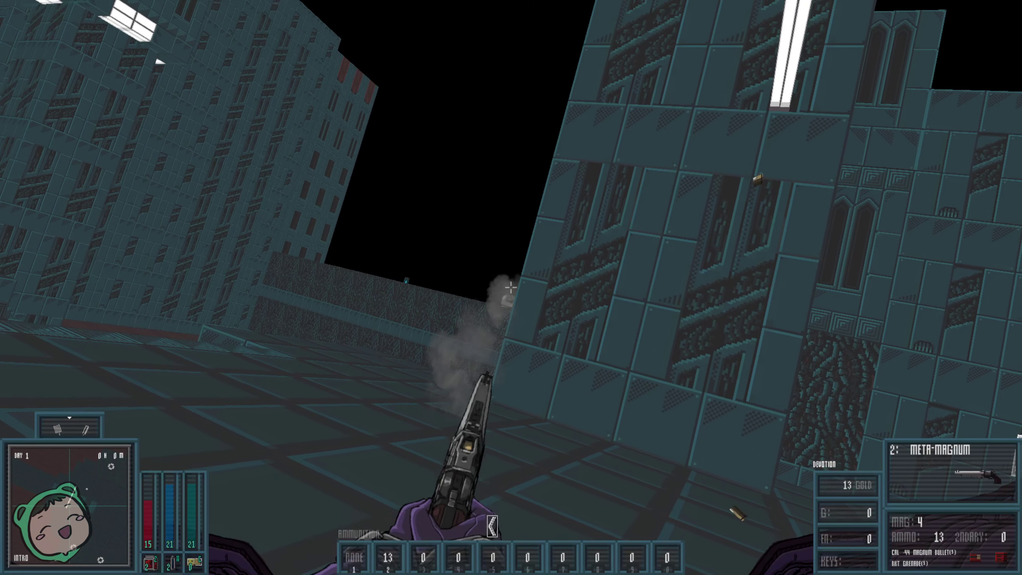
click(511, 288)
key(r)
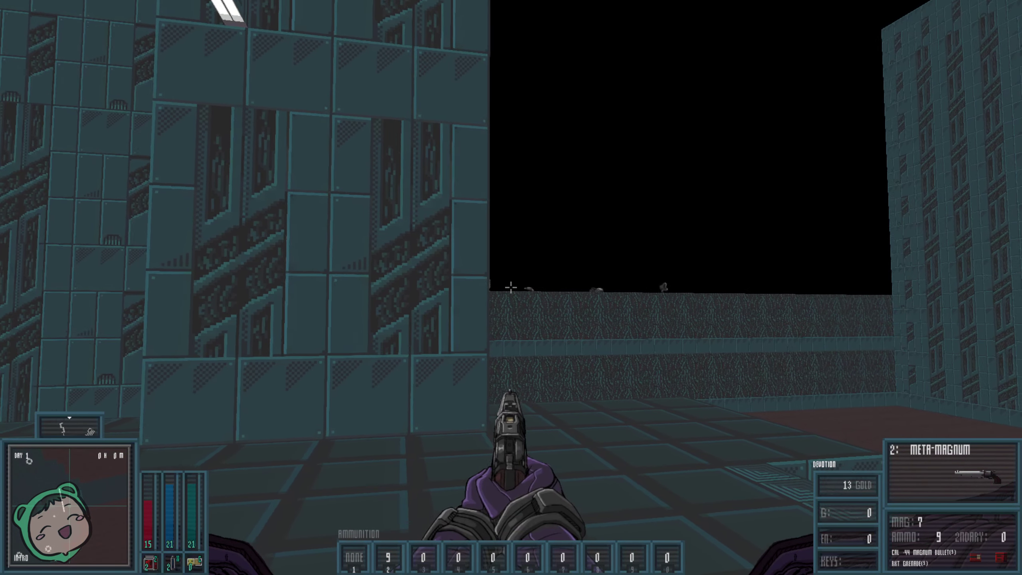
click(511, 288)
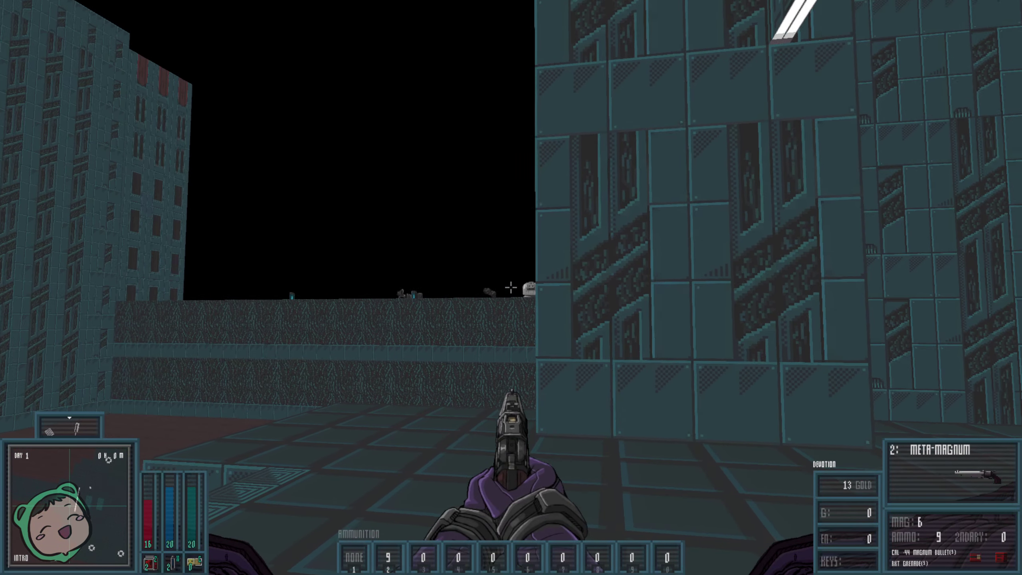
click(511, 287)
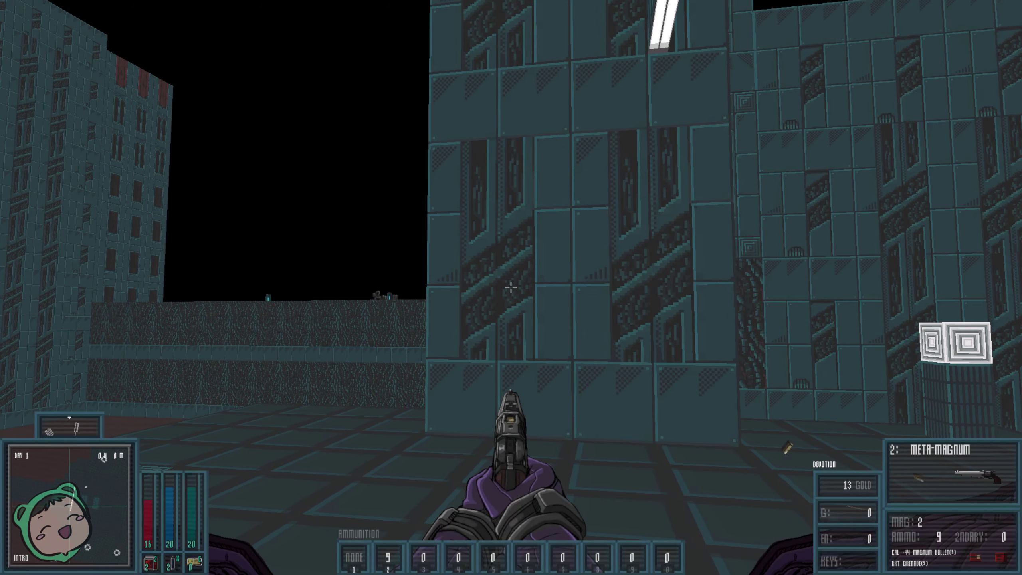
click(511, 288)
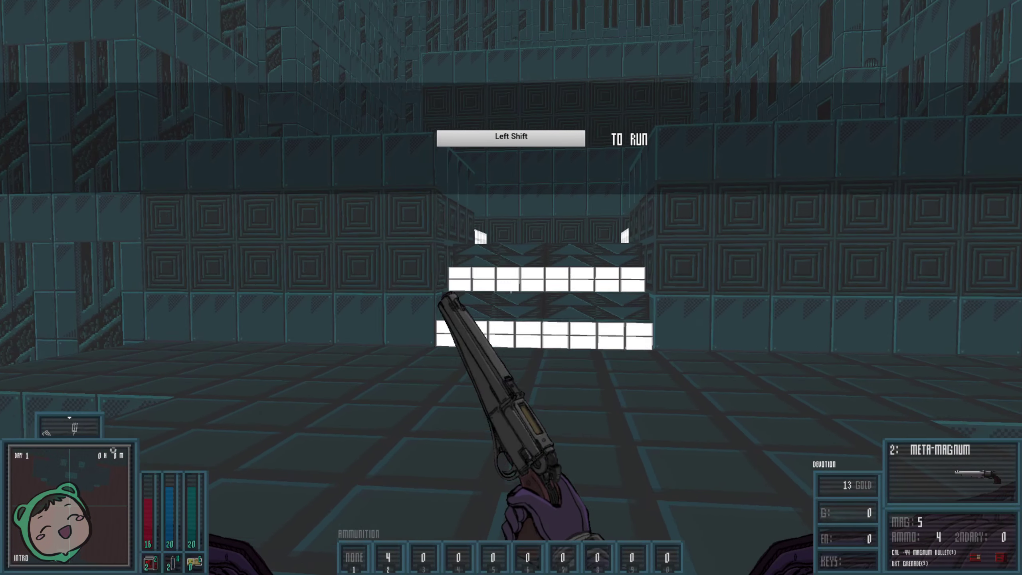
Move through the crate area and jump over the green crate into the next area
key(w)
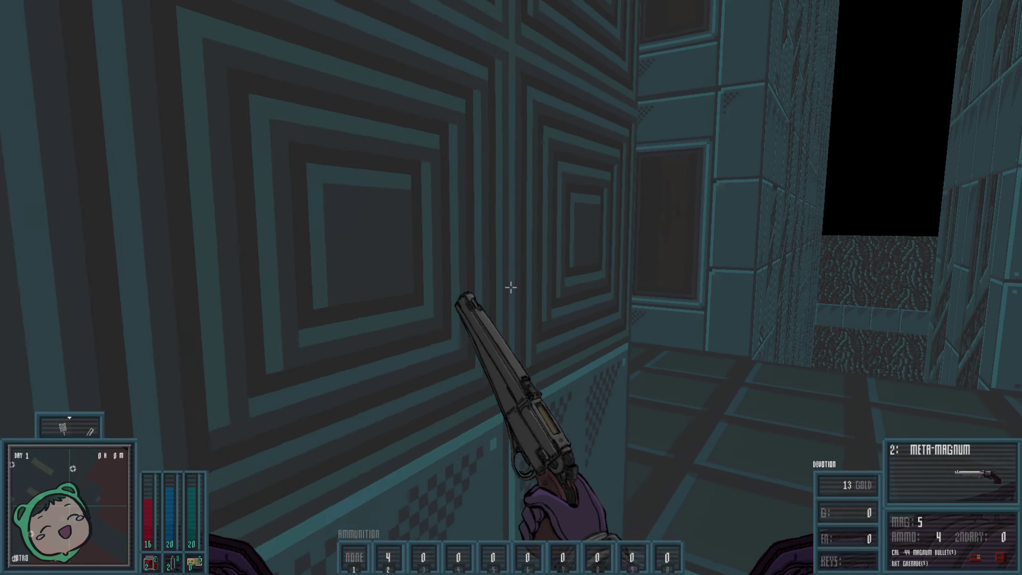
key(w)
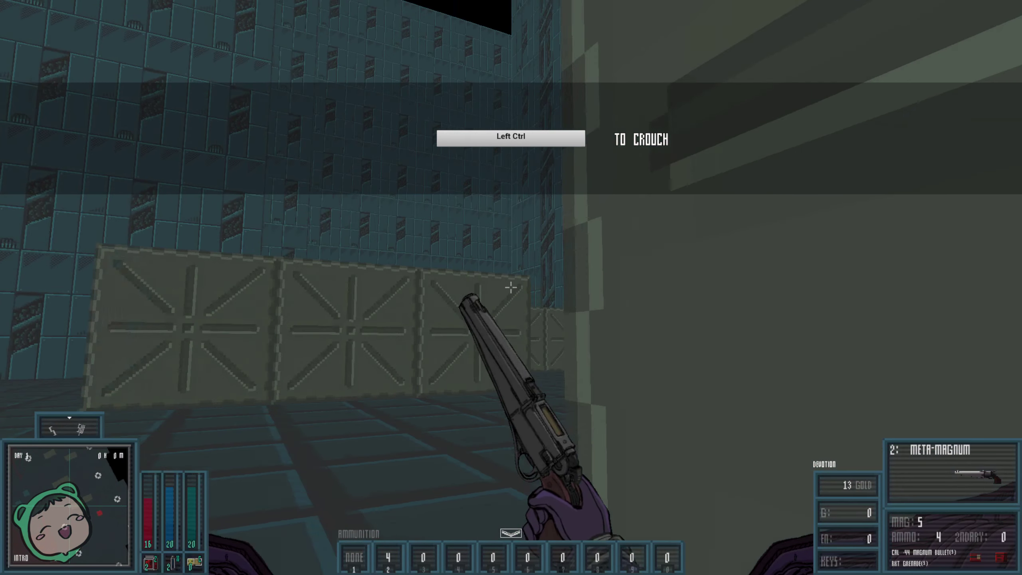
key(w)
key(s)
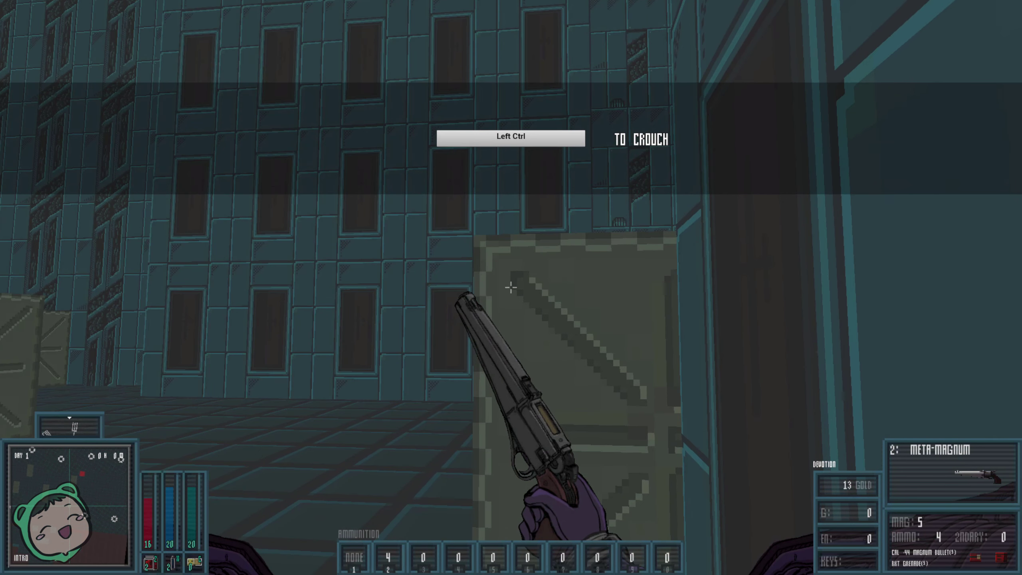
key(w)
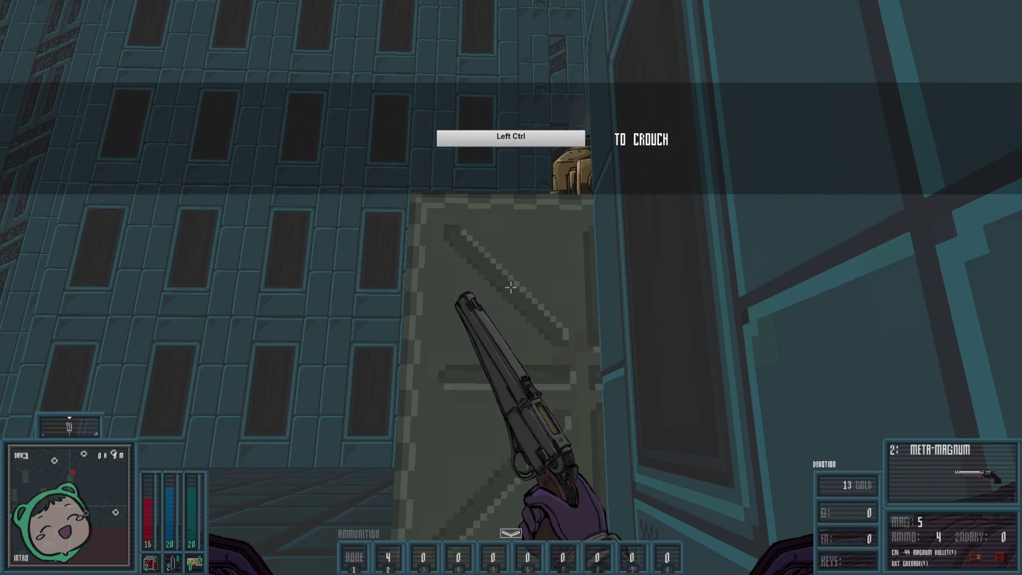
key(w)
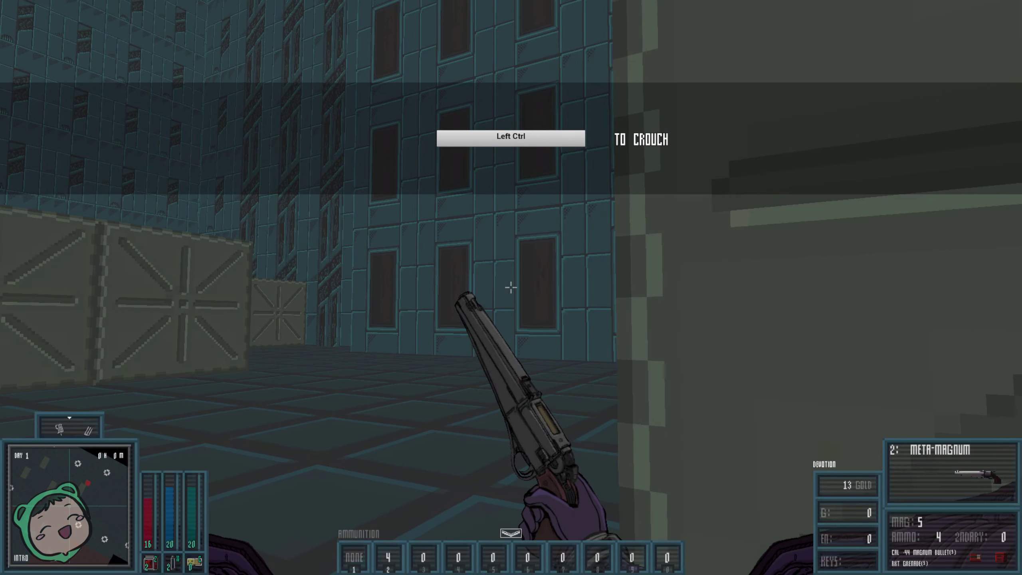
key(s)
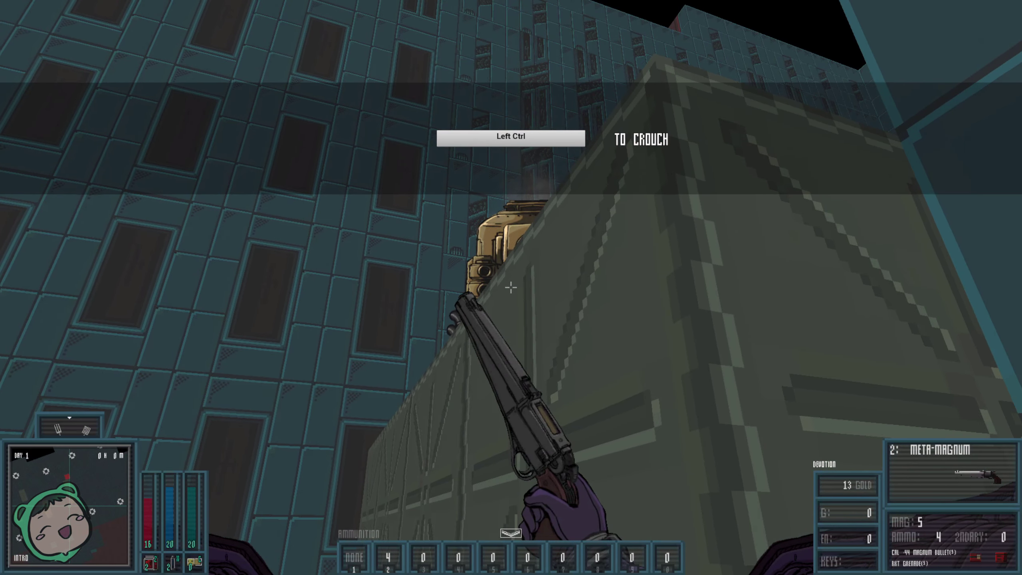
key(space)
key(w)
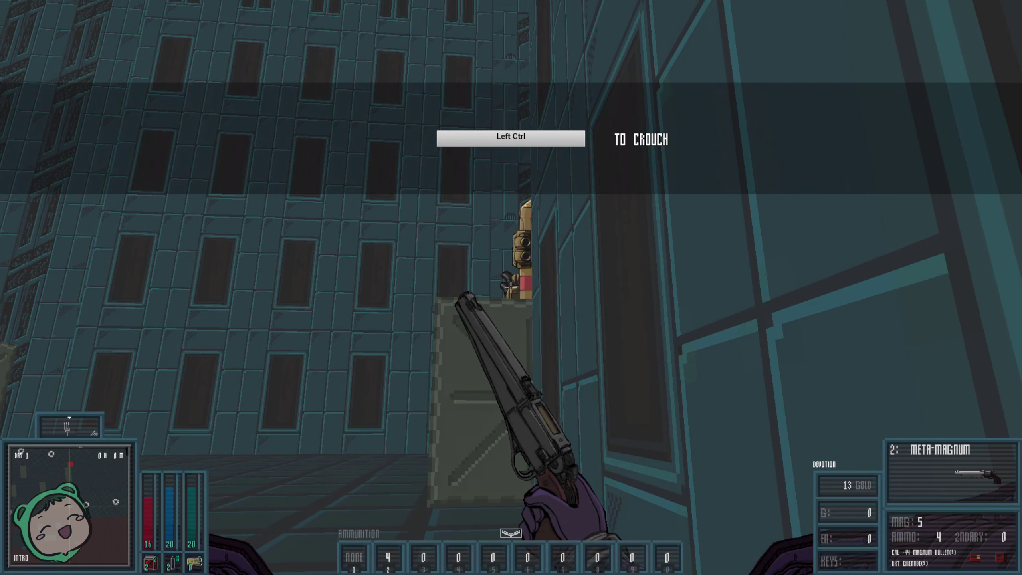
Fire the last magnum round, swap to the Forgiver axe, and run past the tank
click(511, 288)
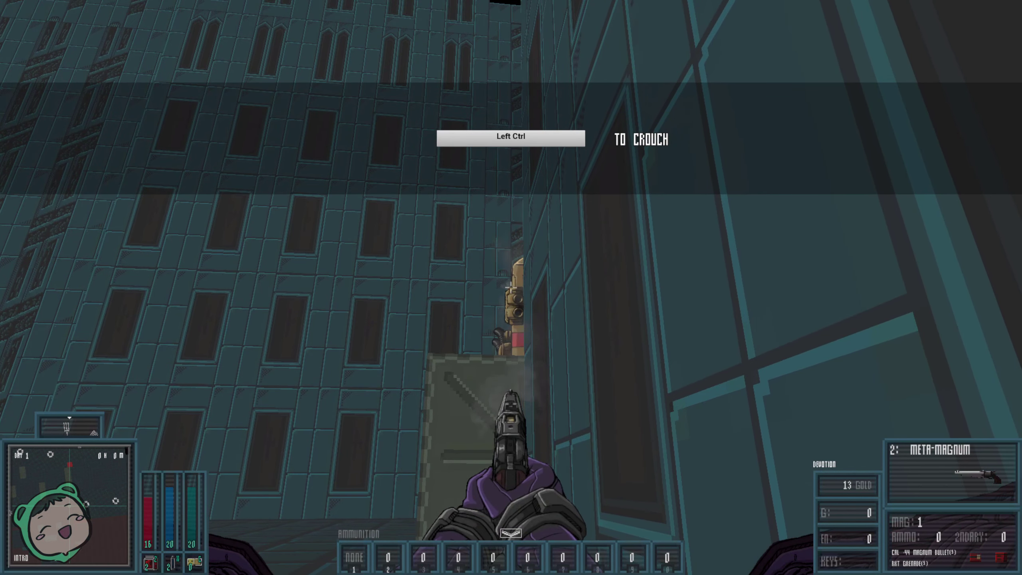
key(1)
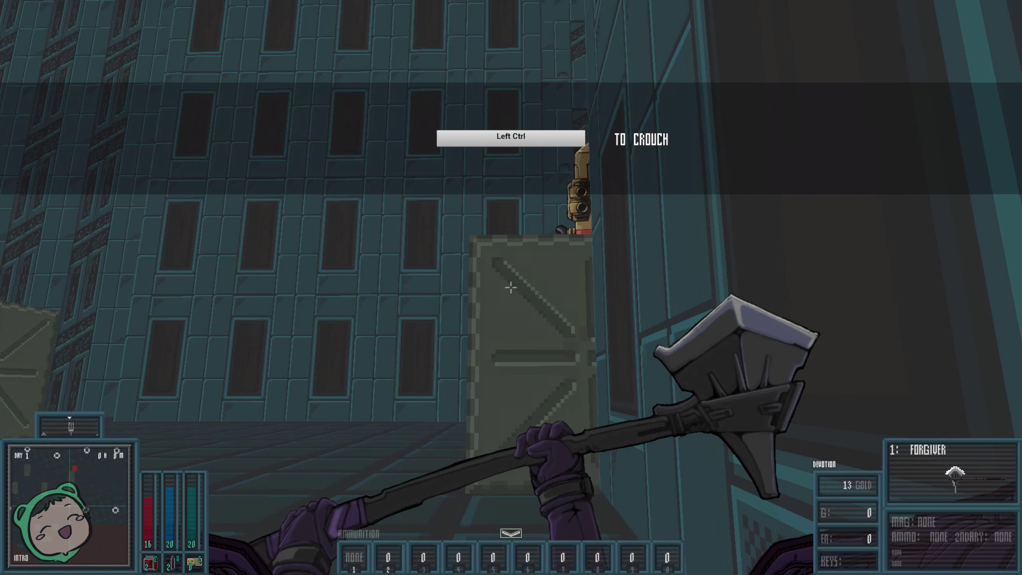
click(512, 287)
key(w)
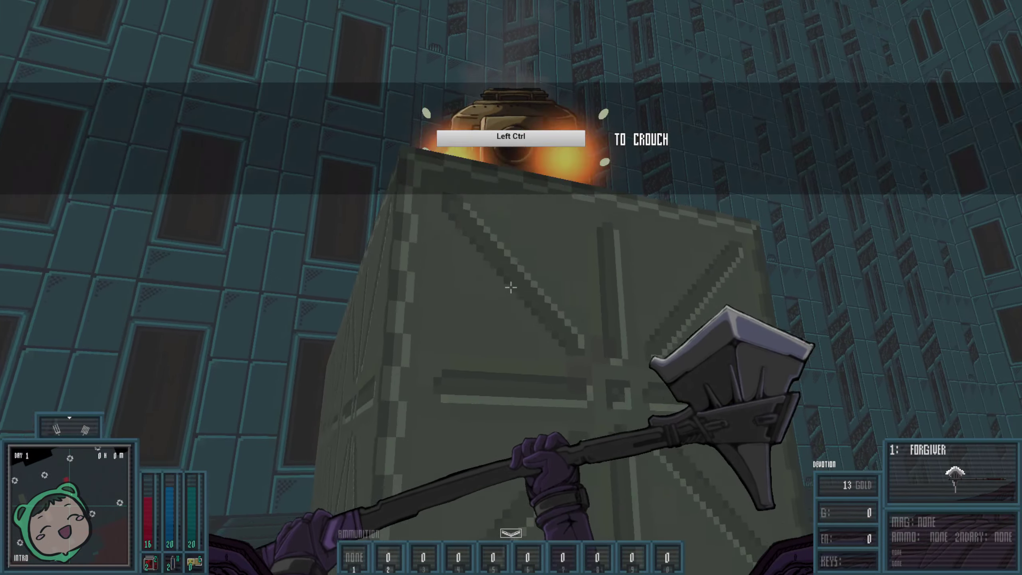
key(w)
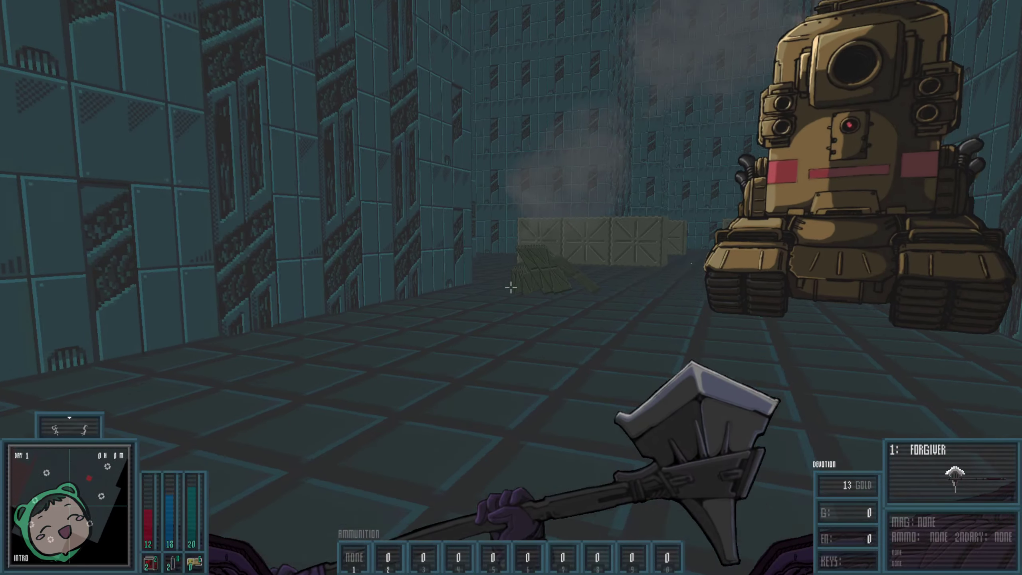
key(w)
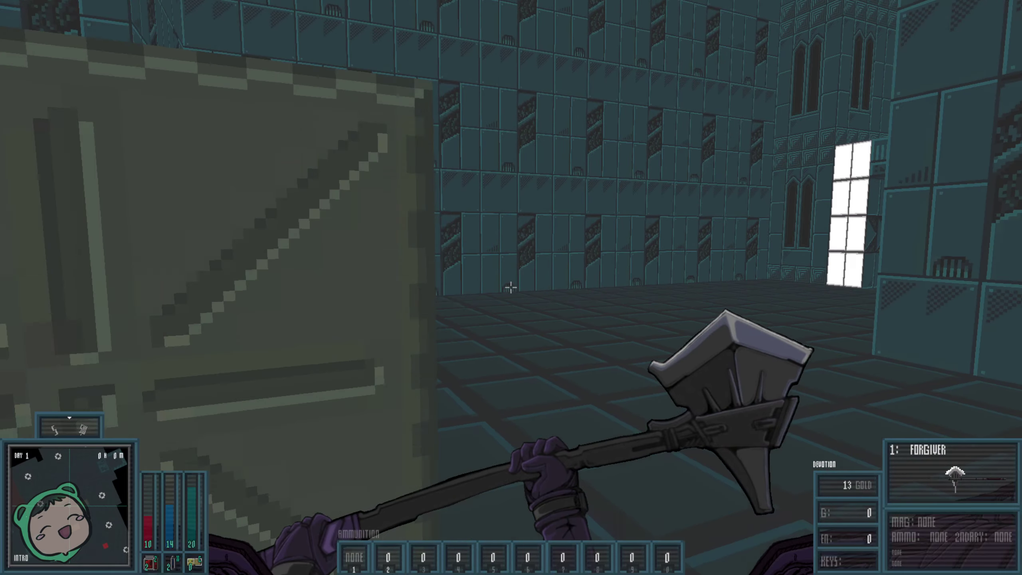
Walk through the corridors and vertical shaft, then through the lit doorways
key(w)
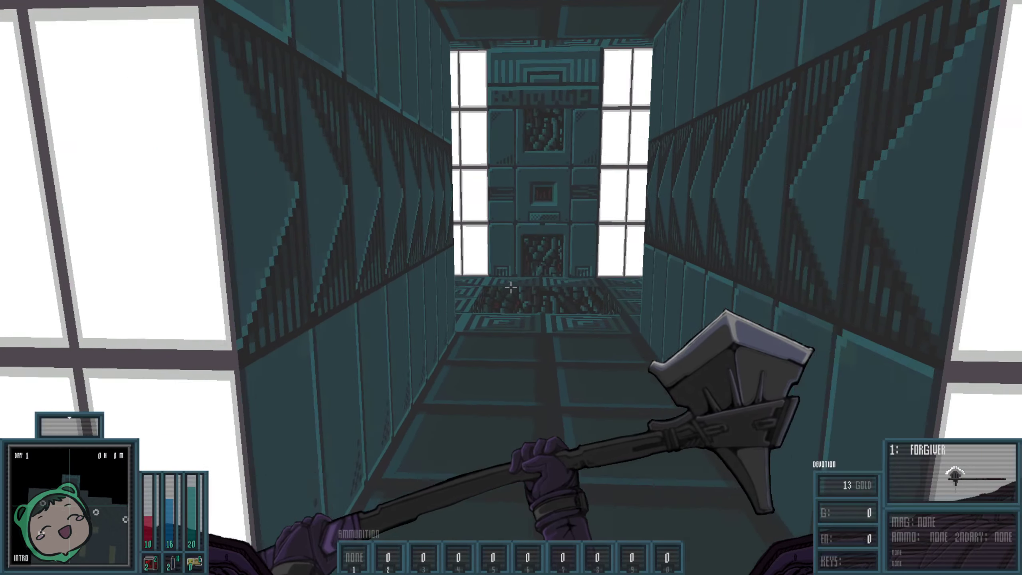
key(w)
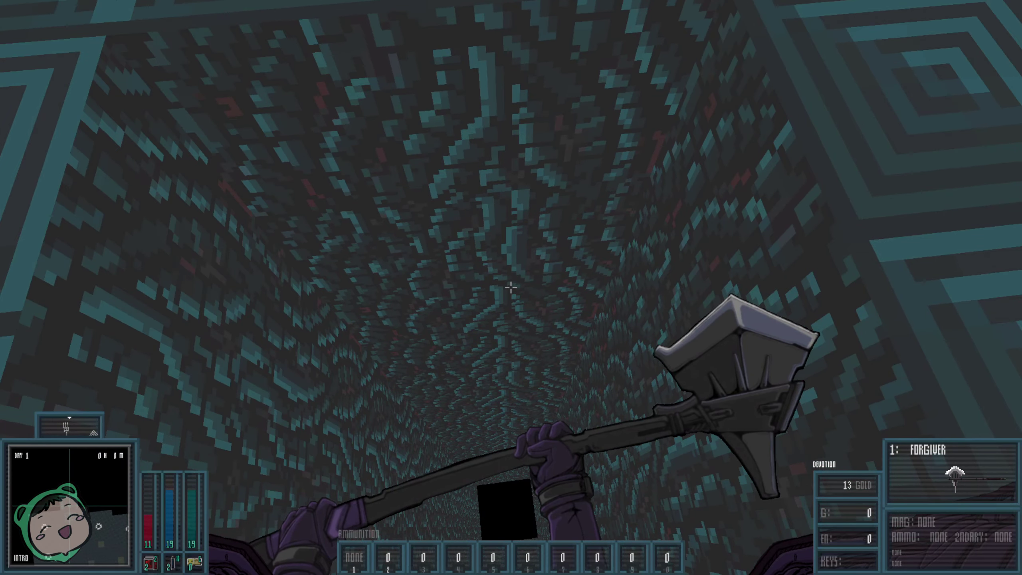
key(w)
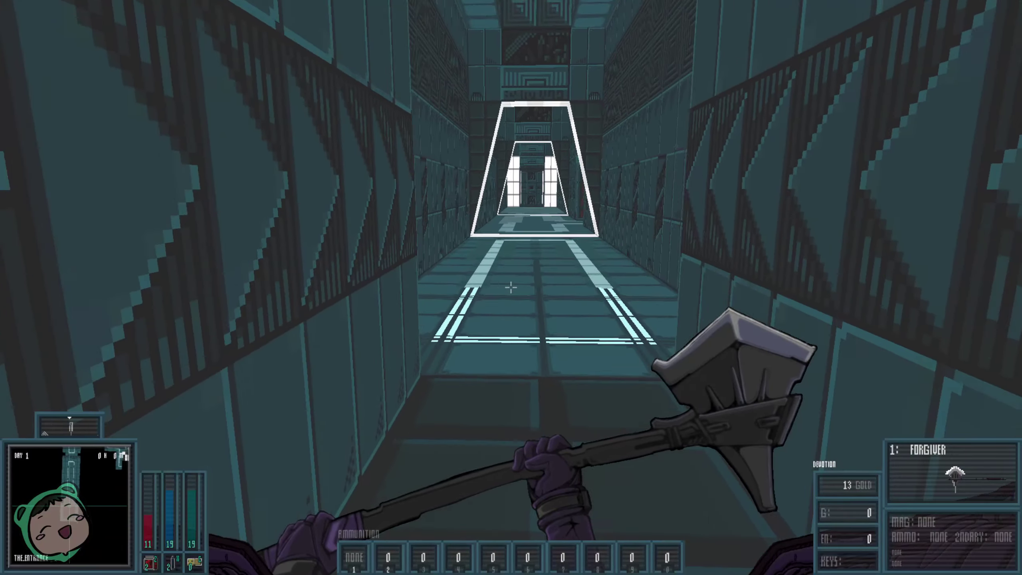
key(w)
key(w)
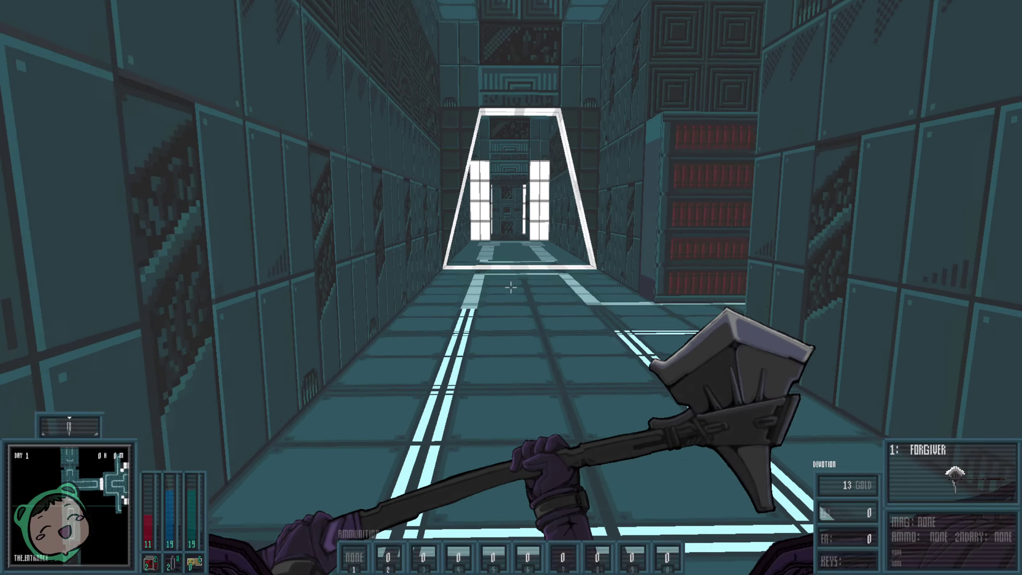
key(w)
key(w)
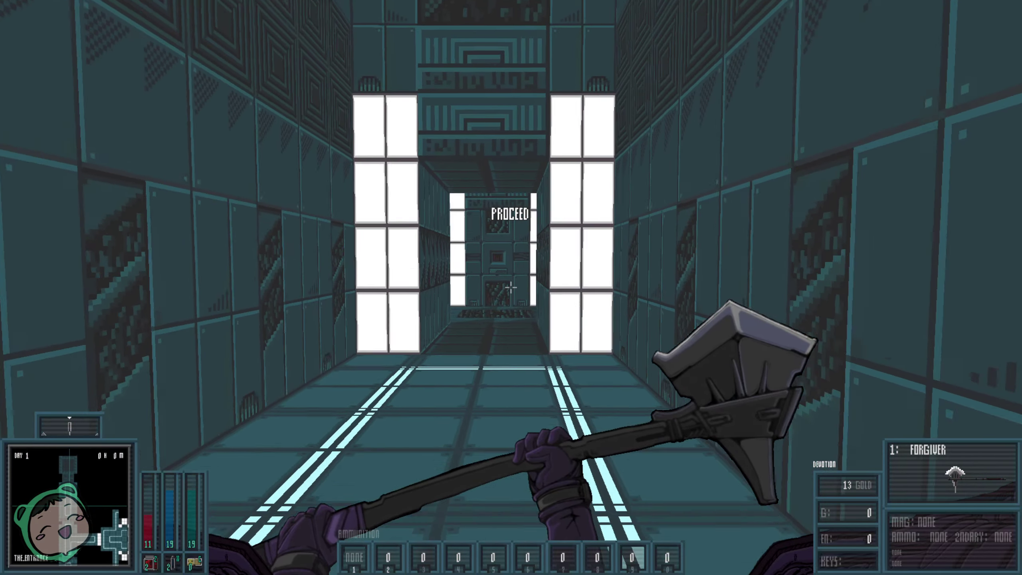
key(w)
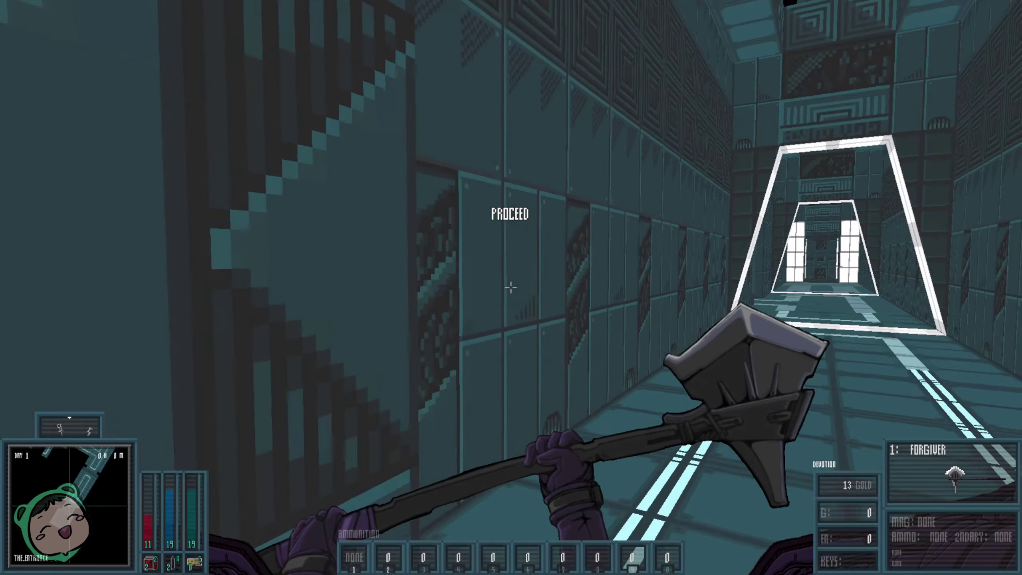
key(w)
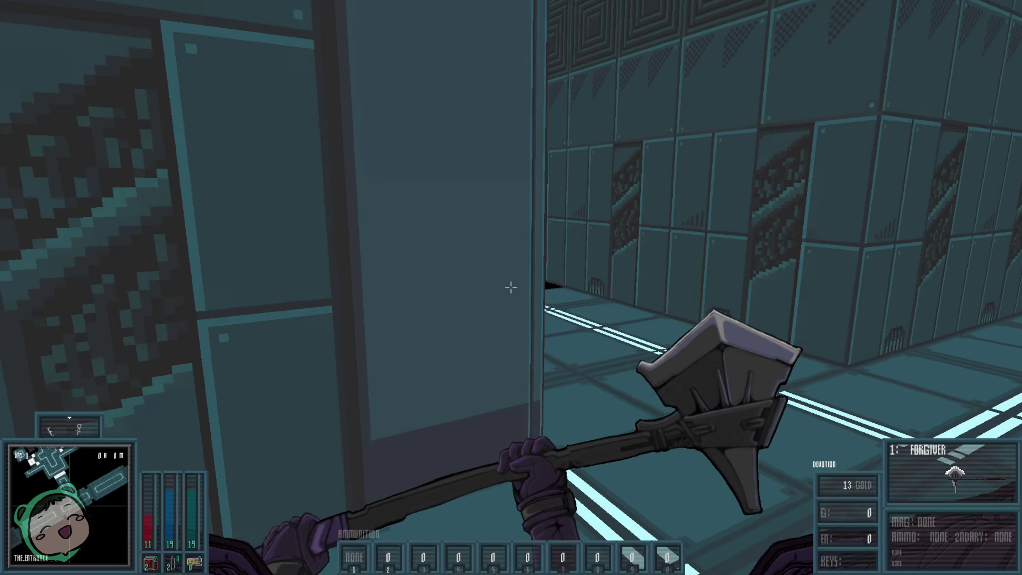
key(w)
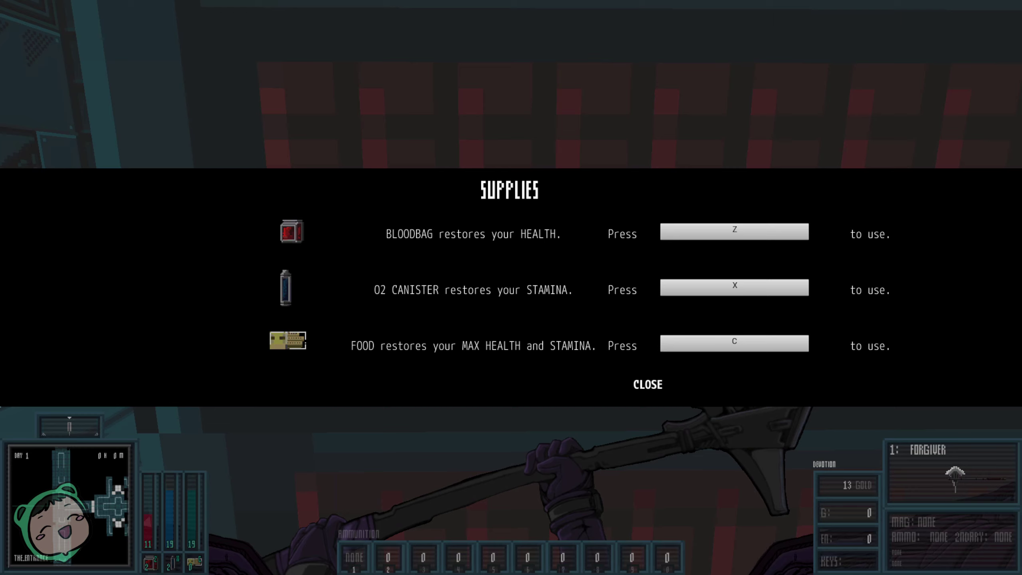
Close the Supplies tutorial and walk through the black doorway to talk to Lysander
click(648, 385)
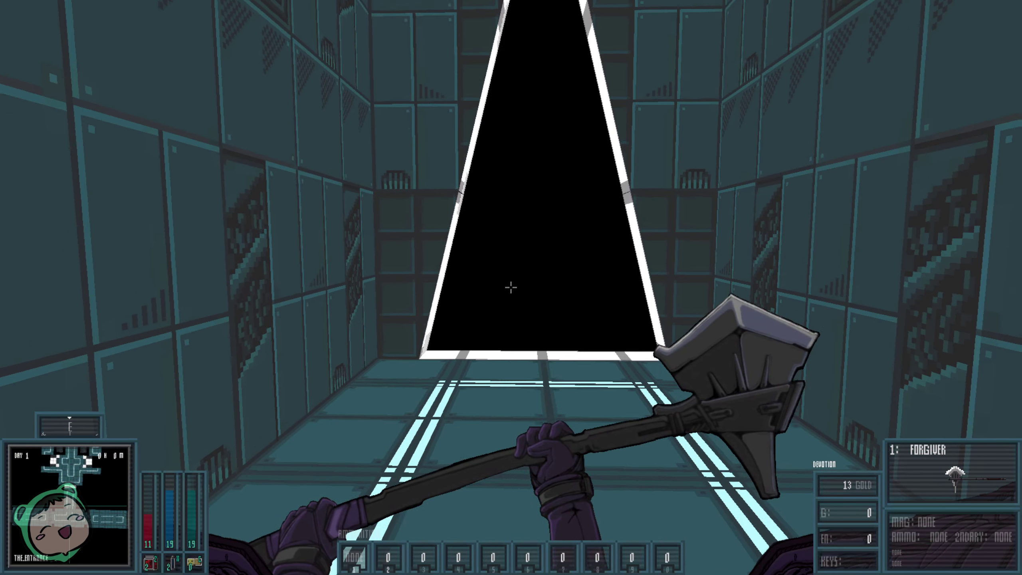
key(w)
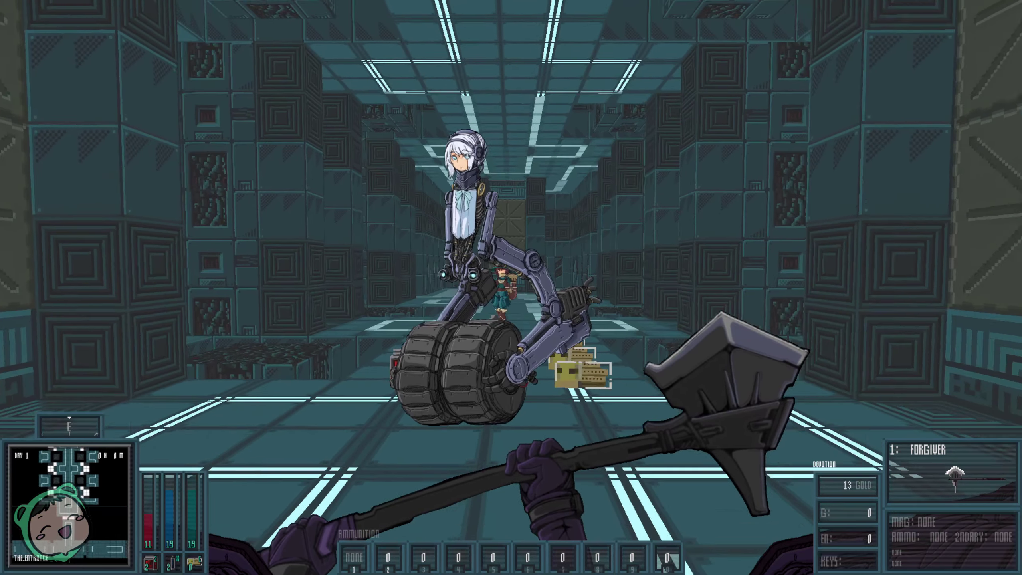
key(w)
key(e)
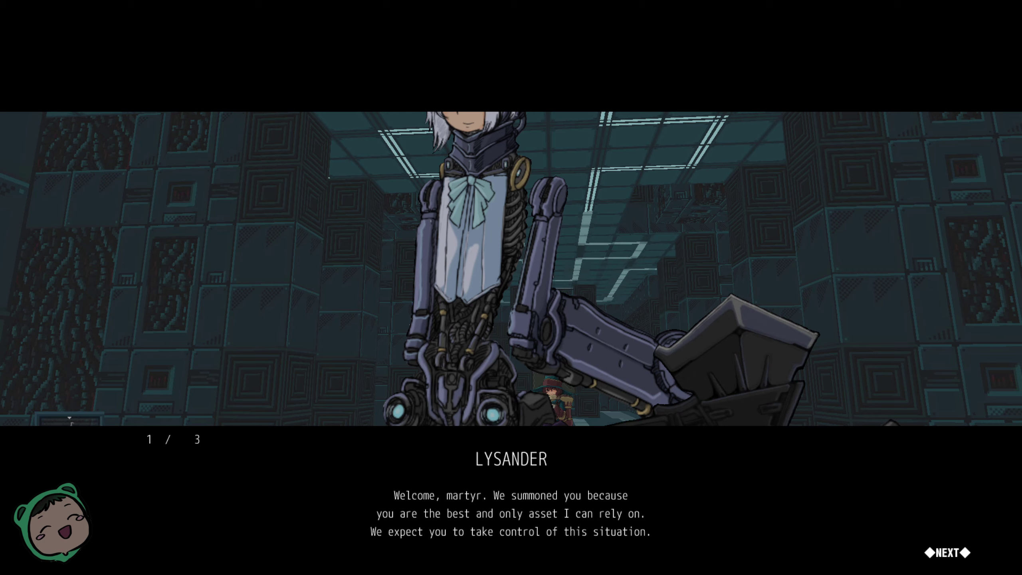
Advance Lysander's dialogue through pages 2/3 and 3/3
key(Return)
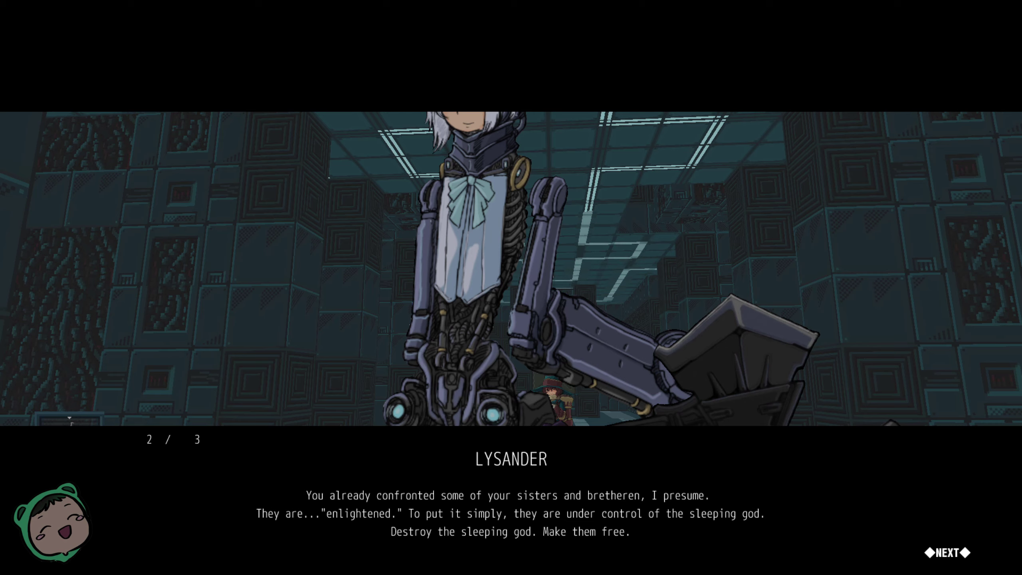
key(Return)
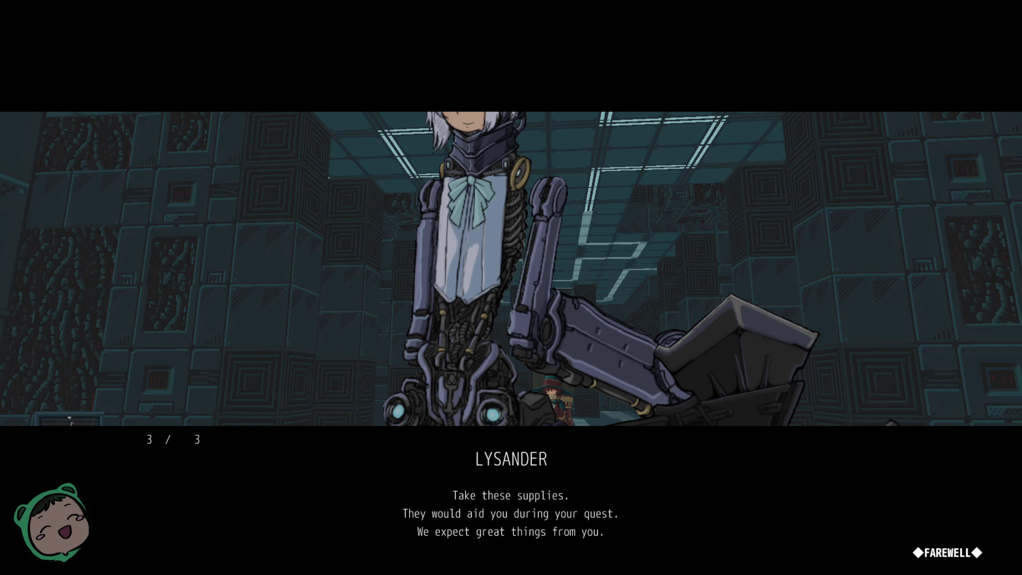
End Lysander's conversation, collect the bloodbag to heal, and approach the Act 4 door
key(Return)
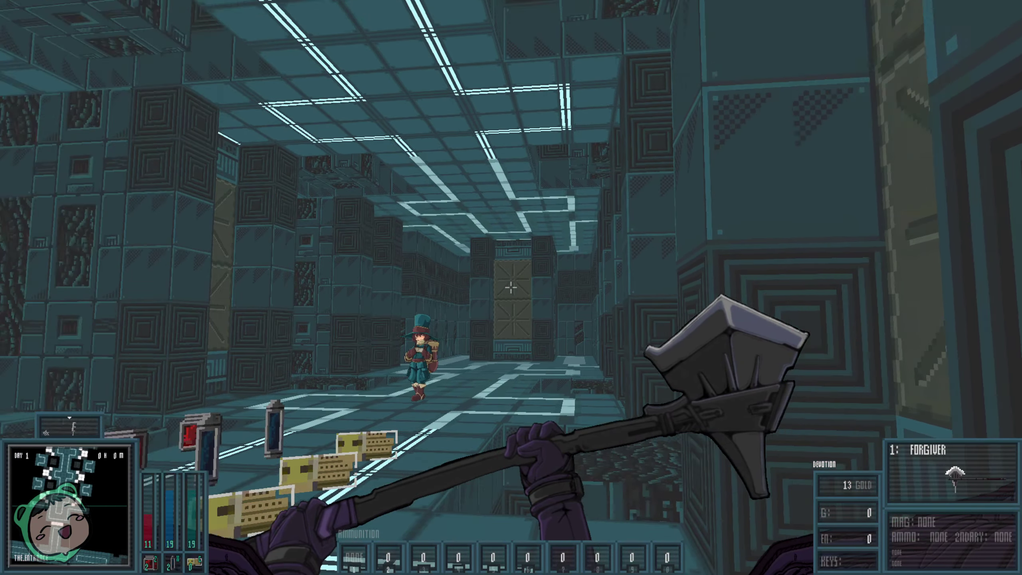
key(w)
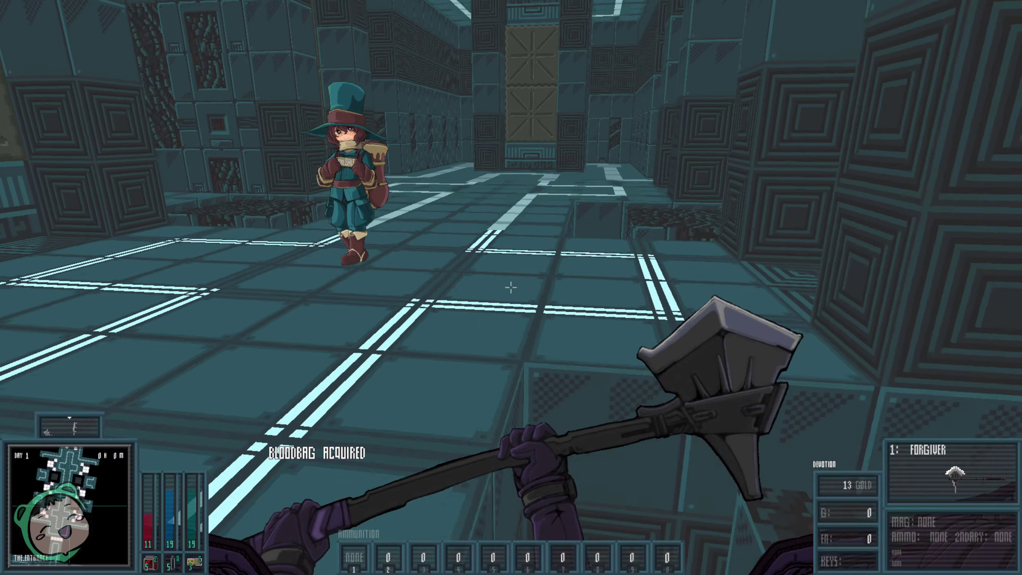
key(w)
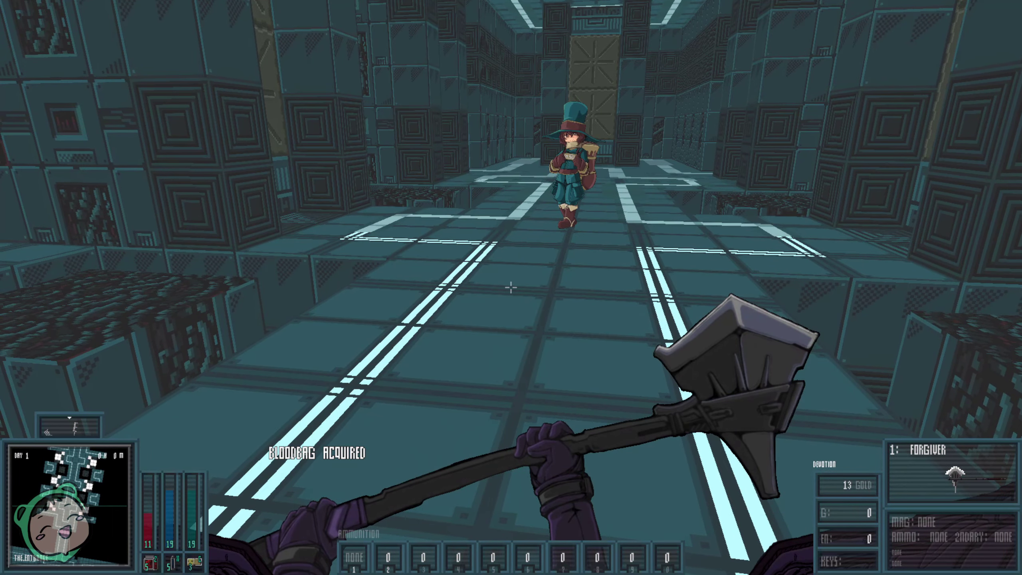
key(w)
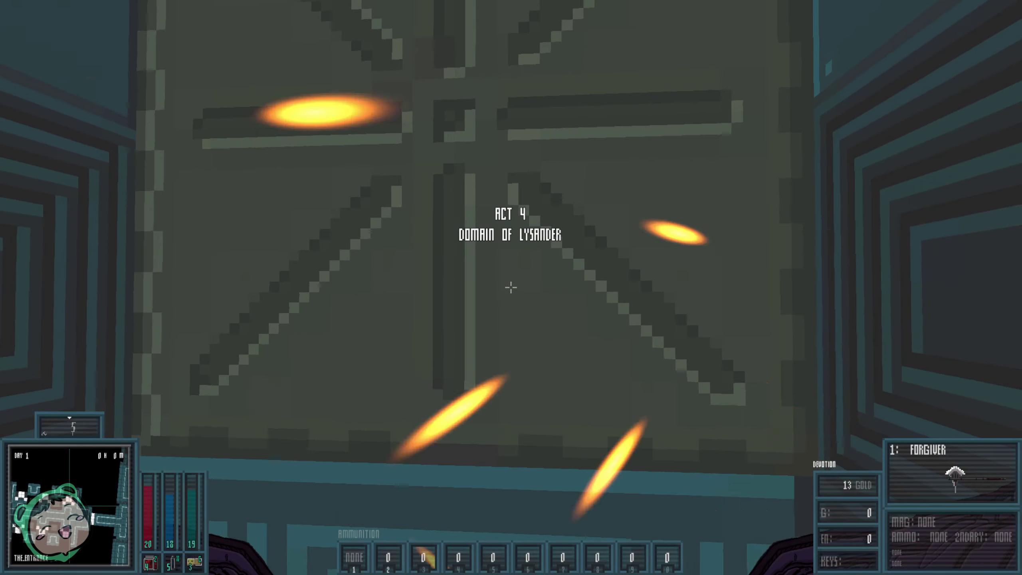
click(511, 288)
key(s)
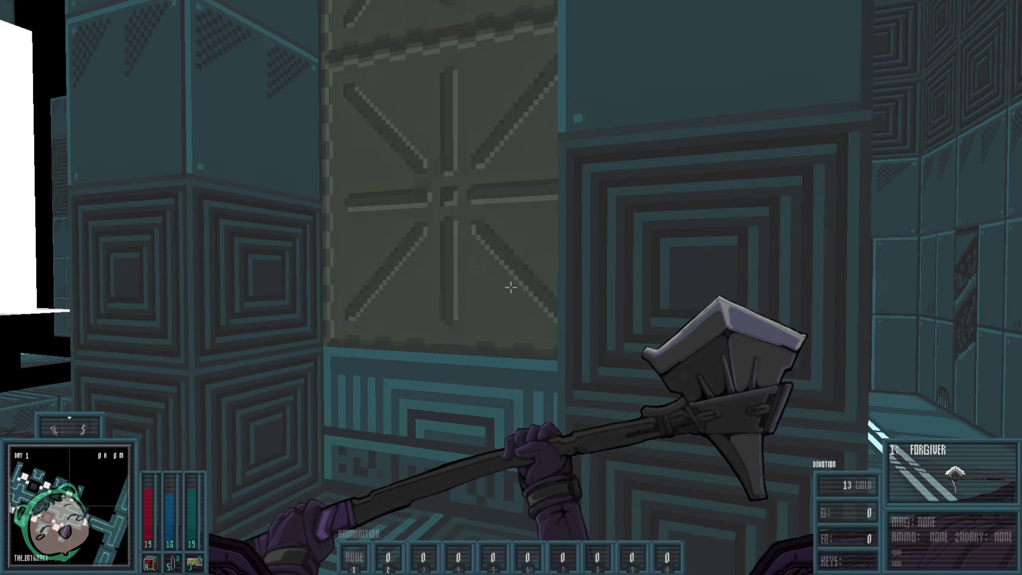
Enter the Act 1 Domain of Vectra door and talk with Tycho the merchant
key(w)
key(s)
key(w)
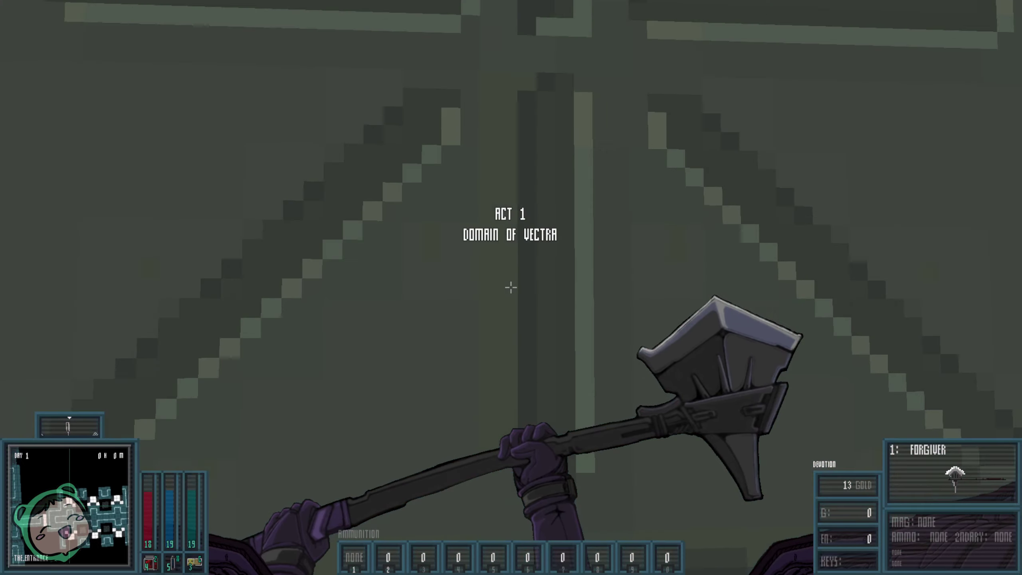
key(e)
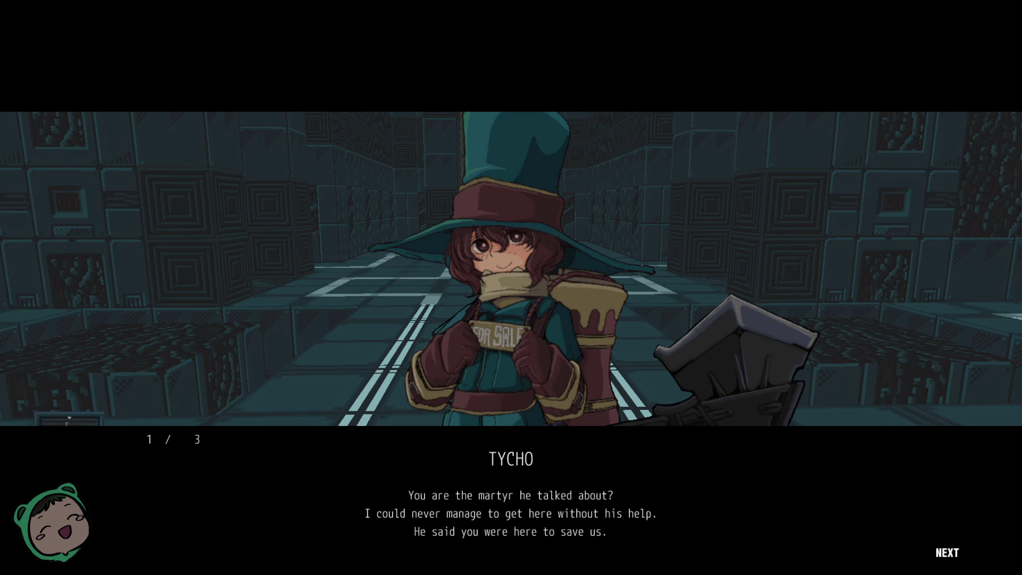
key(e)
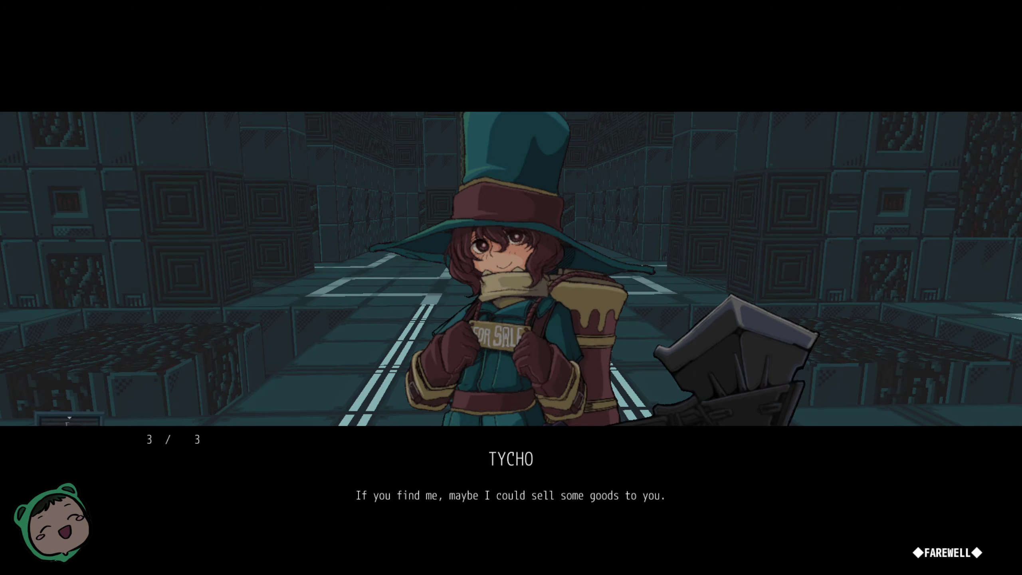
Close Tycho's dialogue and walk past the merchant through the black triangular doorway
key(e)
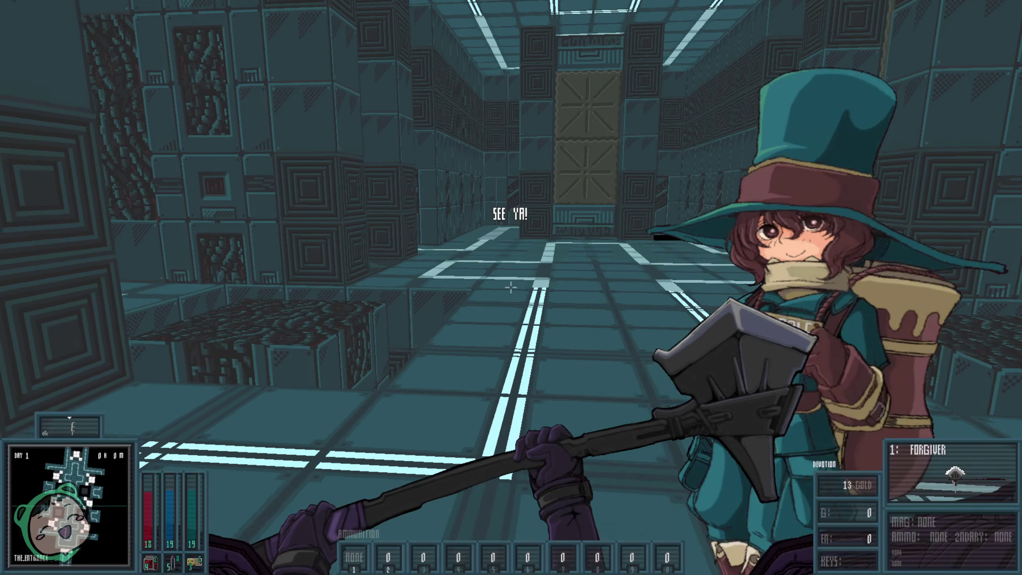
key(w)
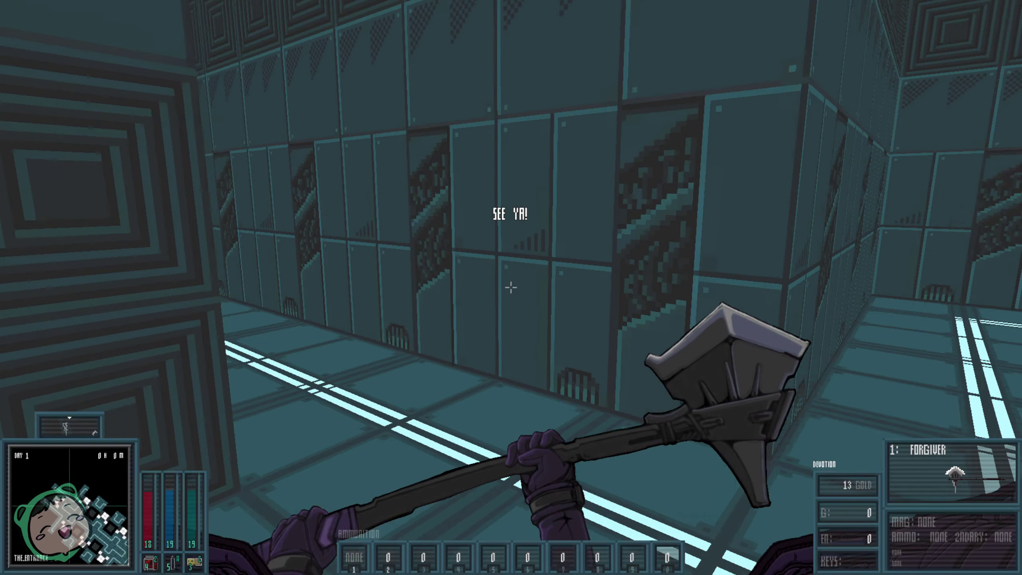
key(w)
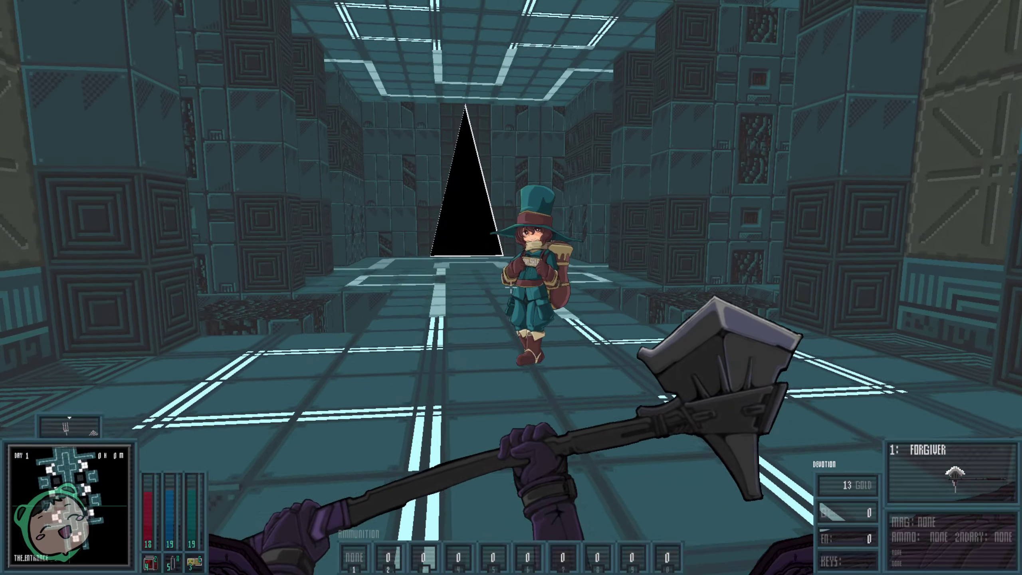
click(511, 287)
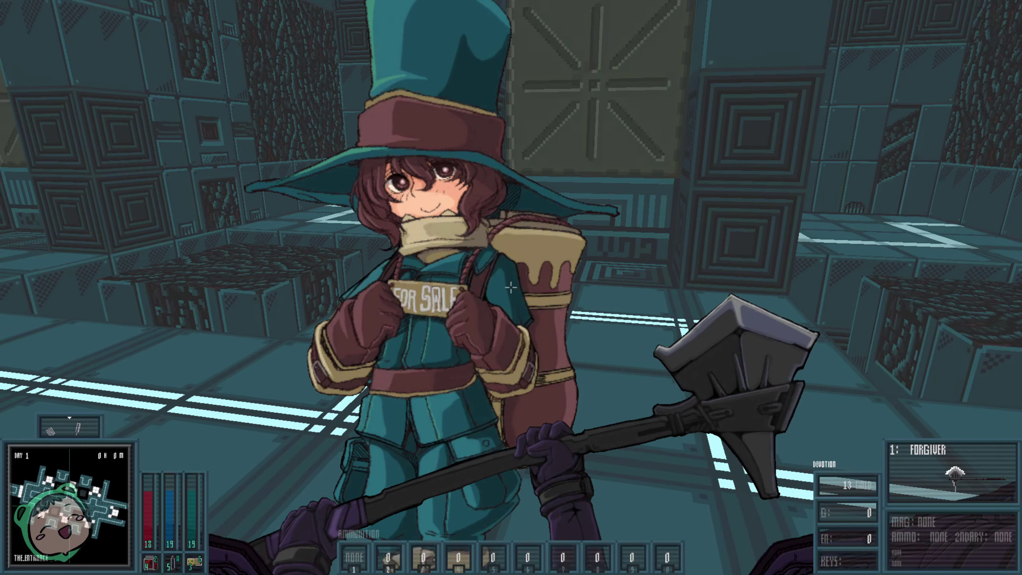
key(w)
key(w)
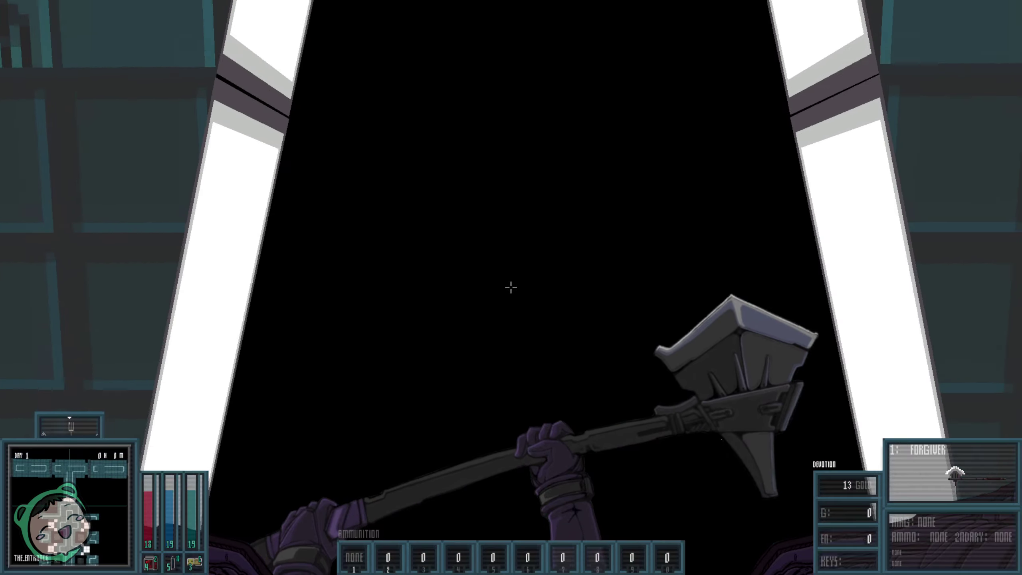
Drop down the shaft into The Entryway and head for the magnum ammo crates
key(2)
key(1)
key(w)
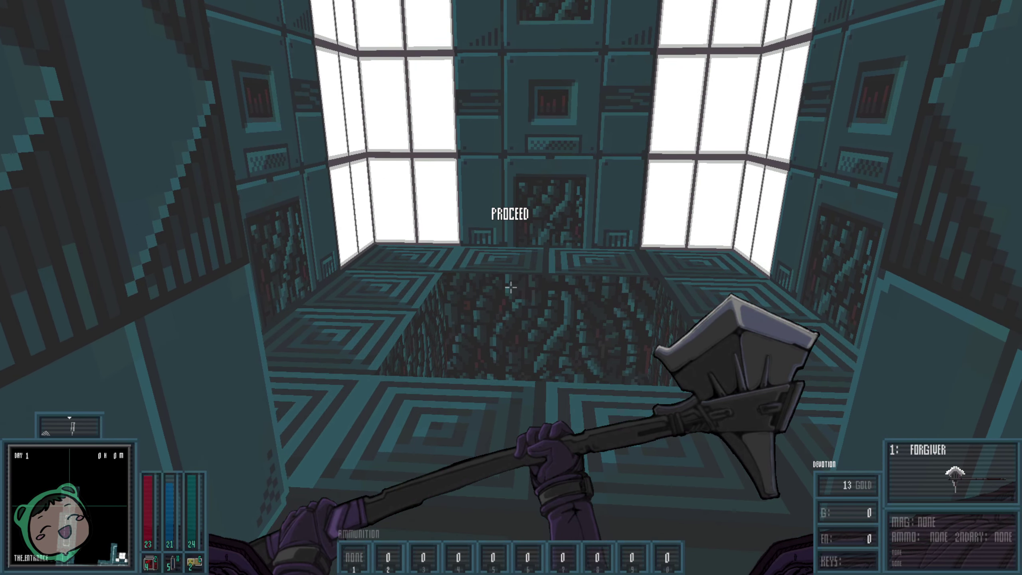
key(w)
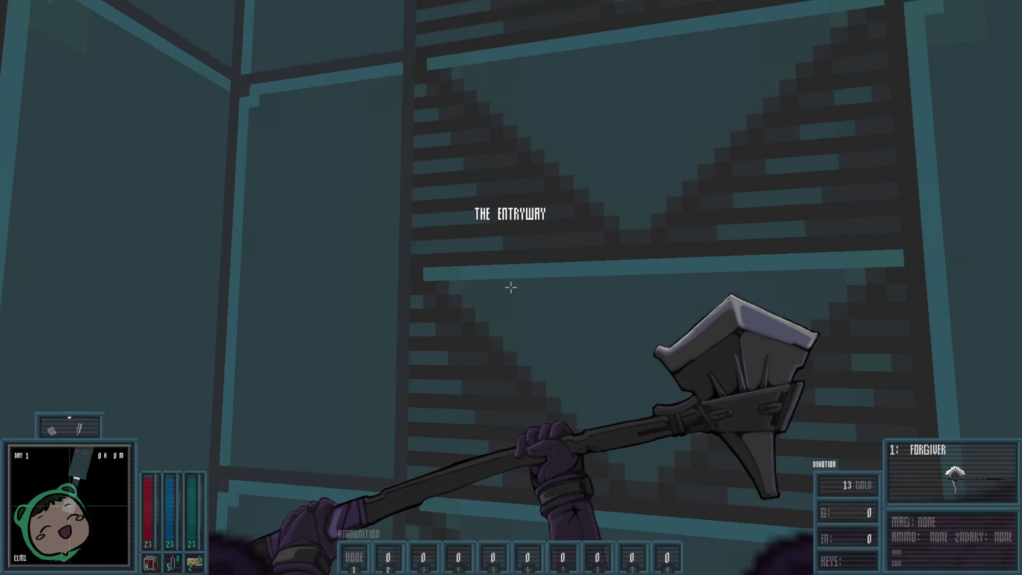
key(w)
key(w)
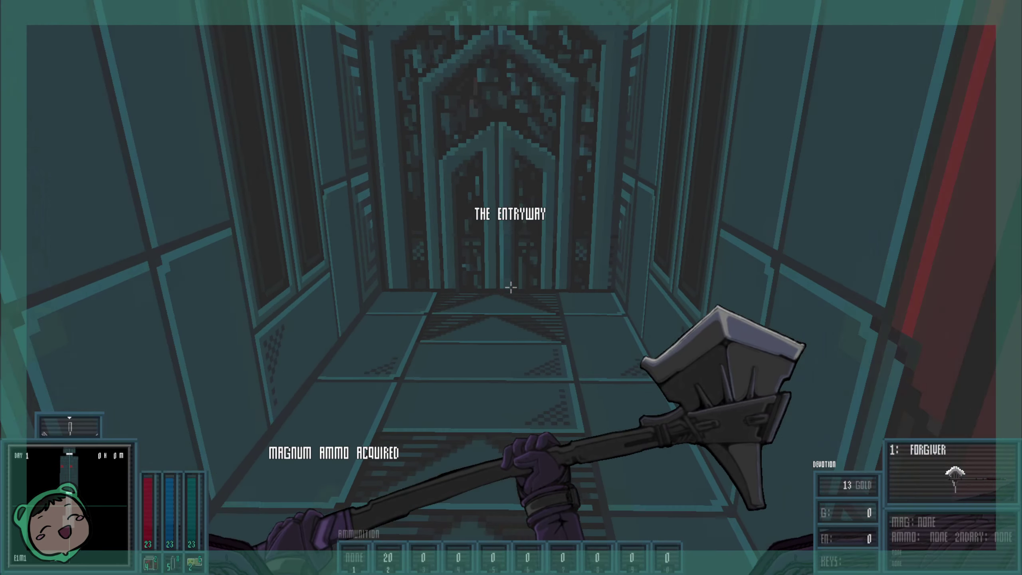
Grab the magnum ammo, reload, and shoot down the two red cultists
key(2)
key(r)
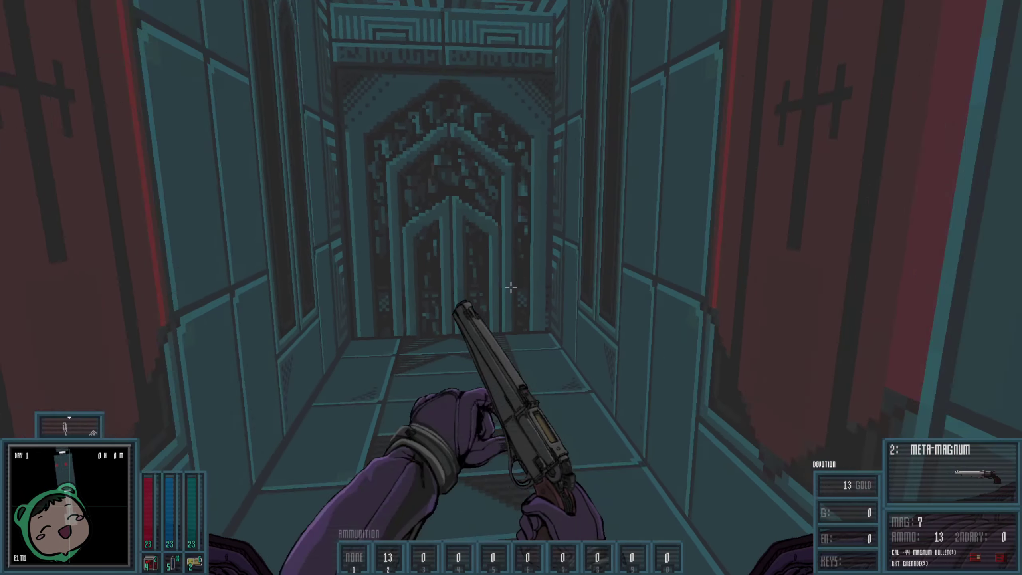
click(511, 288)
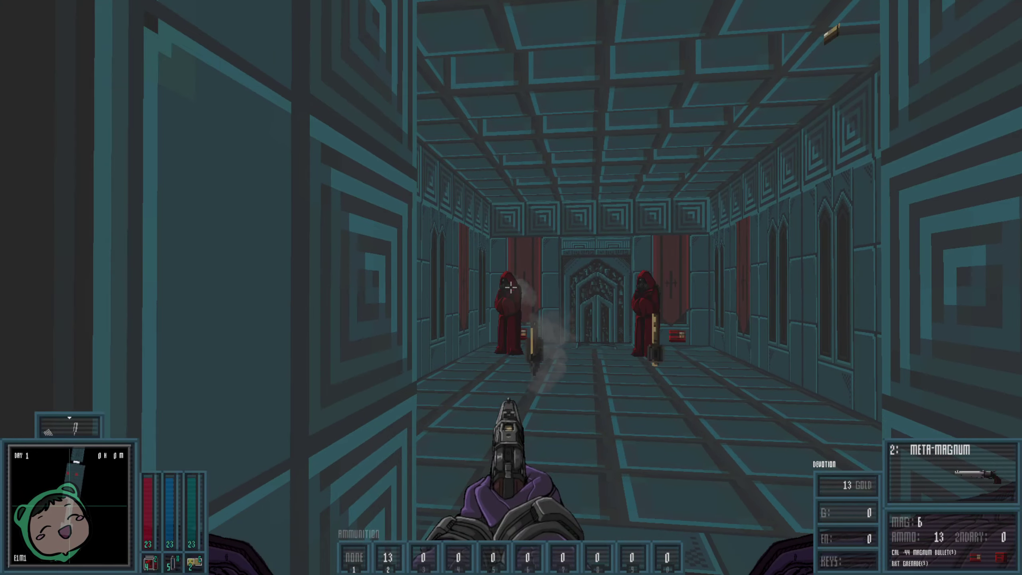
key(w)
click(512, 288)
click(512, 288)
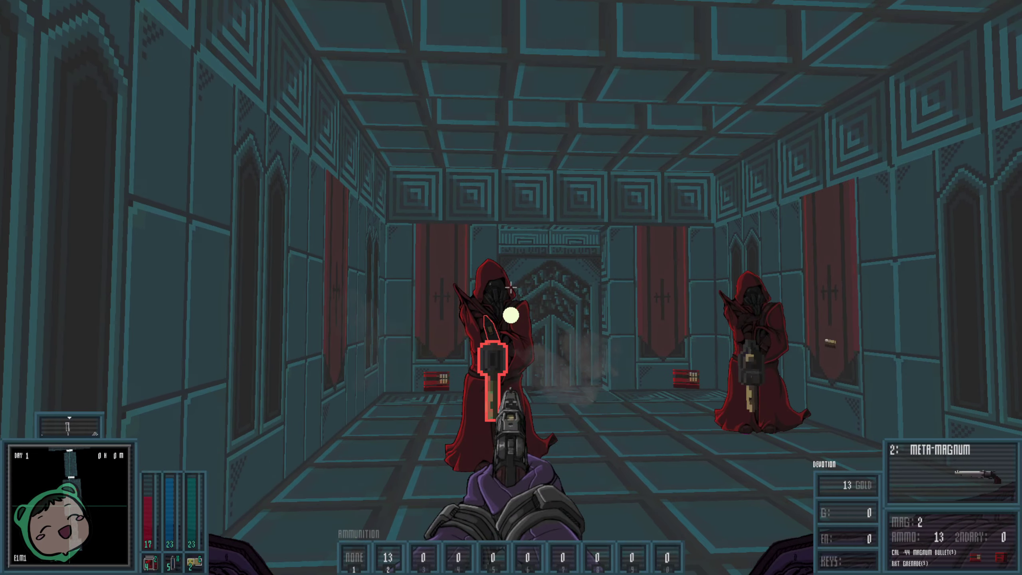
key(w)
key(r)
Collect the gold bar and the corner magnum ammo, raising gold to 16
key(w)
key(s)
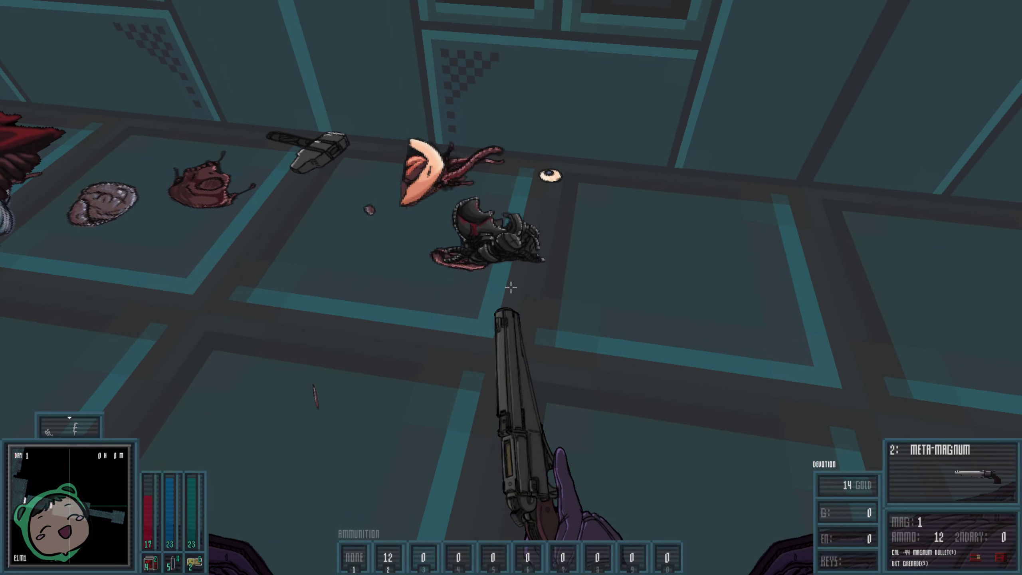
key(w)
key(s)
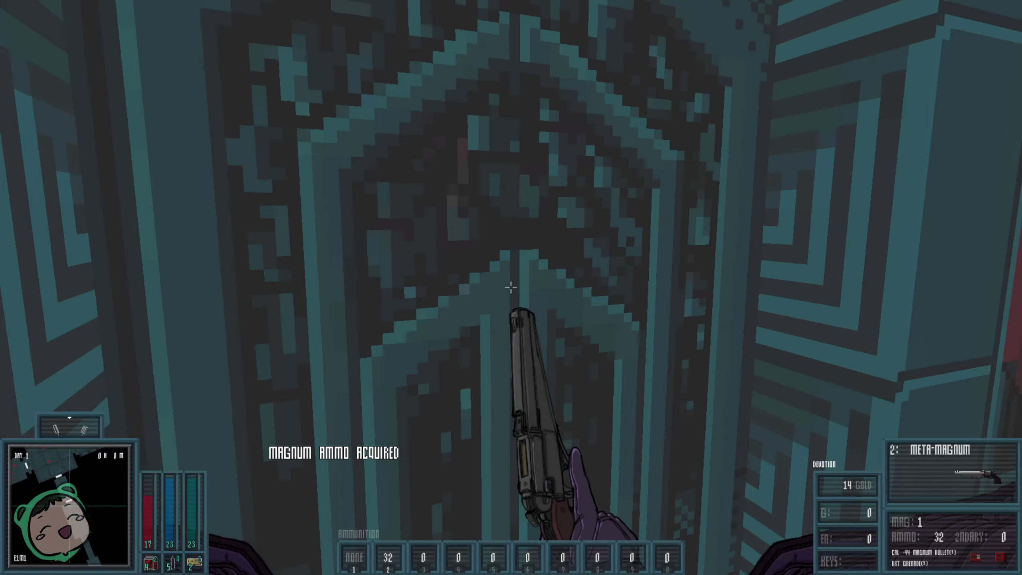
Climb the patterned block, shoot the red-robed cultist by the pillar, and collect gold
key(w)
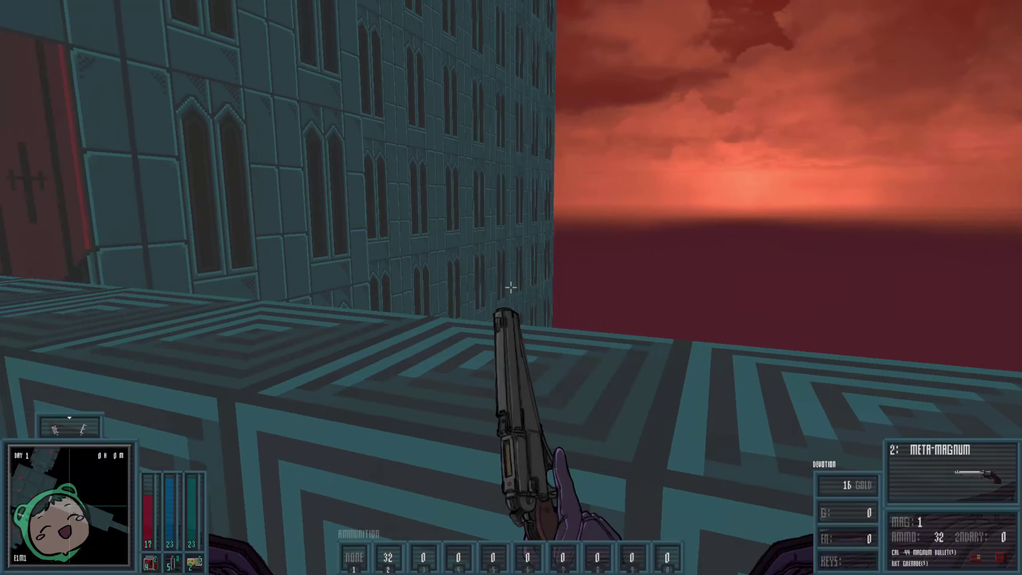
drag(510, 287, 510, 288)
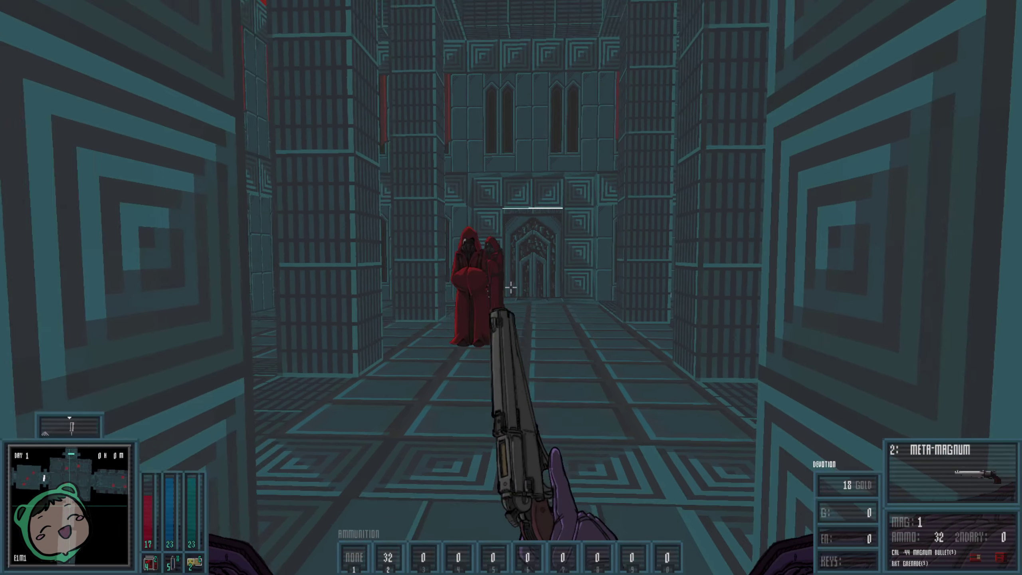
click(511, 287)
key(w)
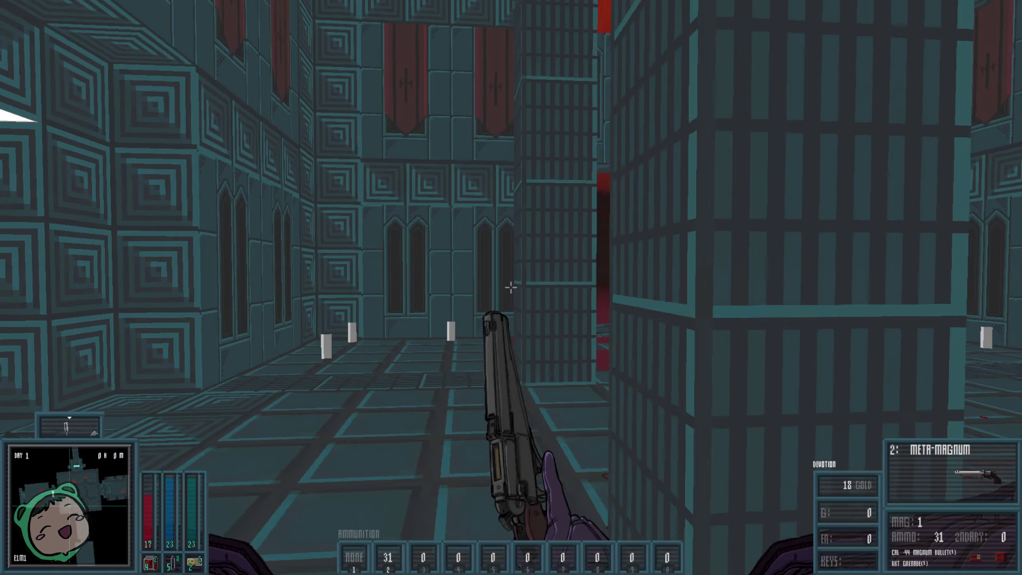
click(511, 287)
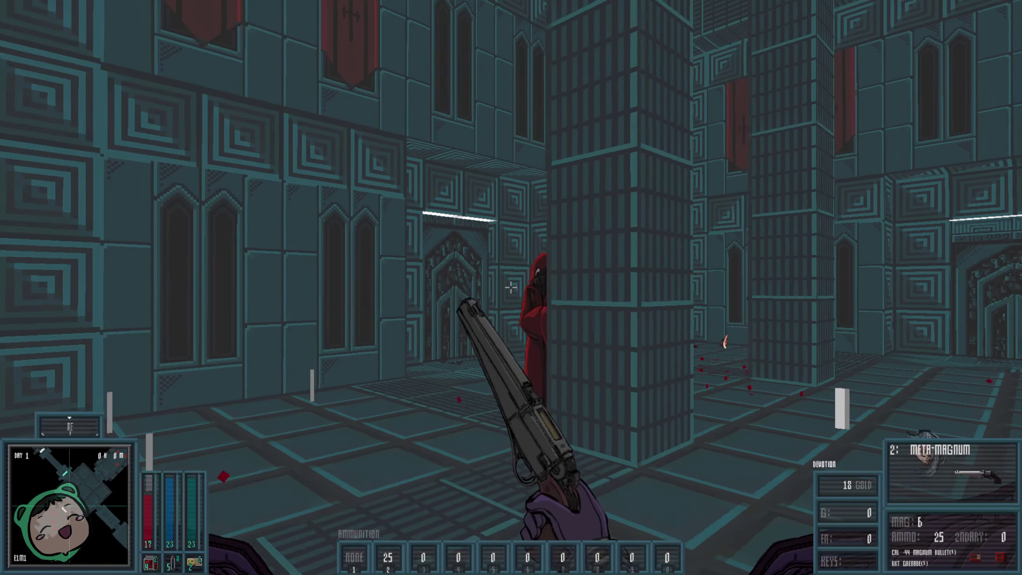
click(511, 286)
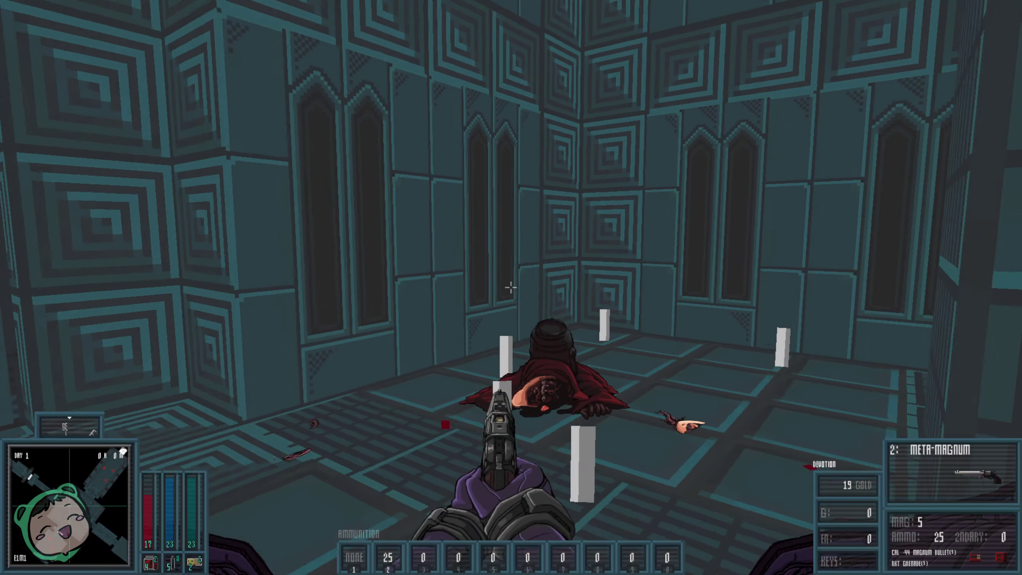
key(w)
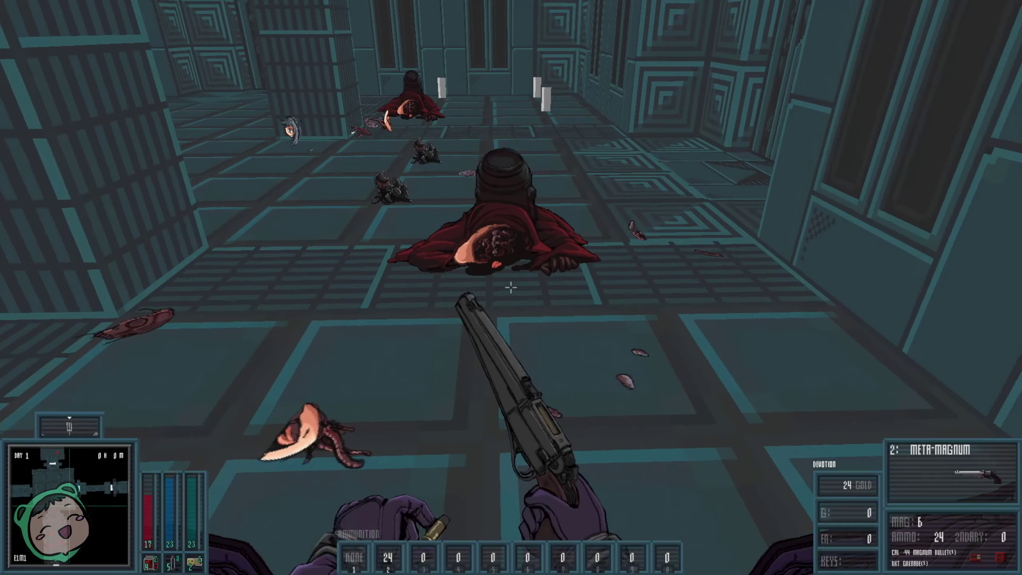
key(w)
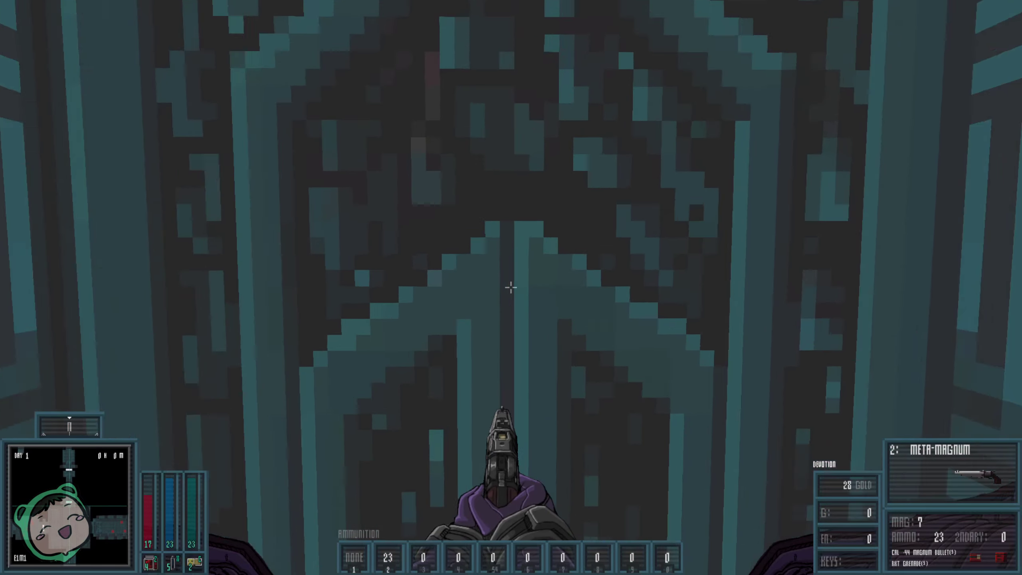
Shoot the approaching cultist while backing into the corridor, then collect its gold
key(w)
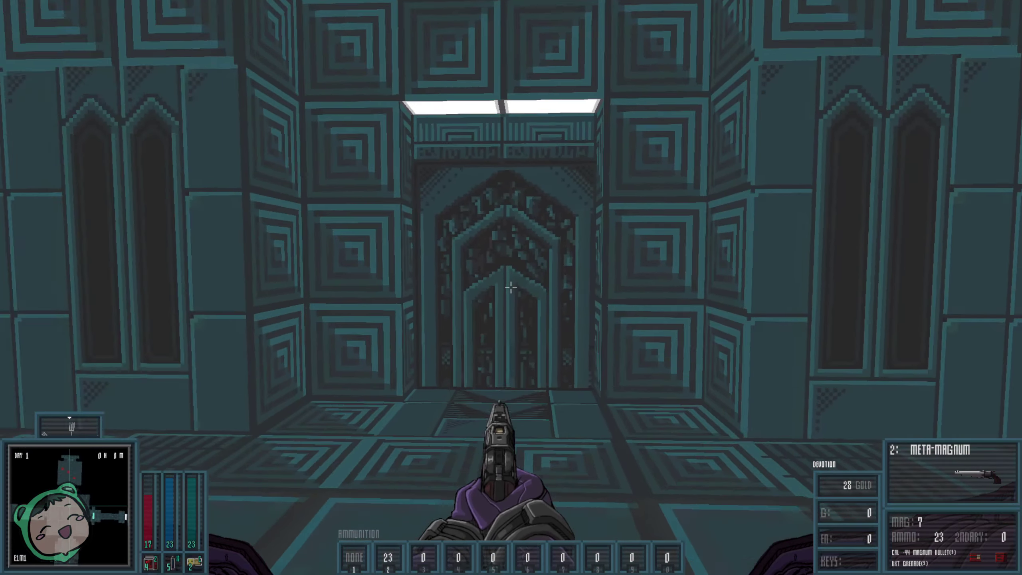
click(512, 288)
click(511, 288)
key(s)
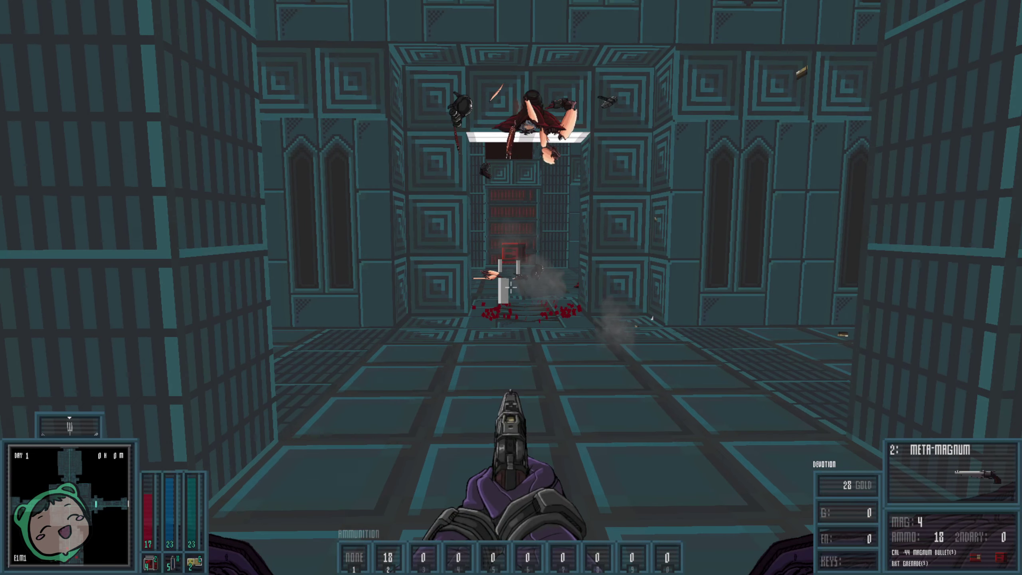
key(w)
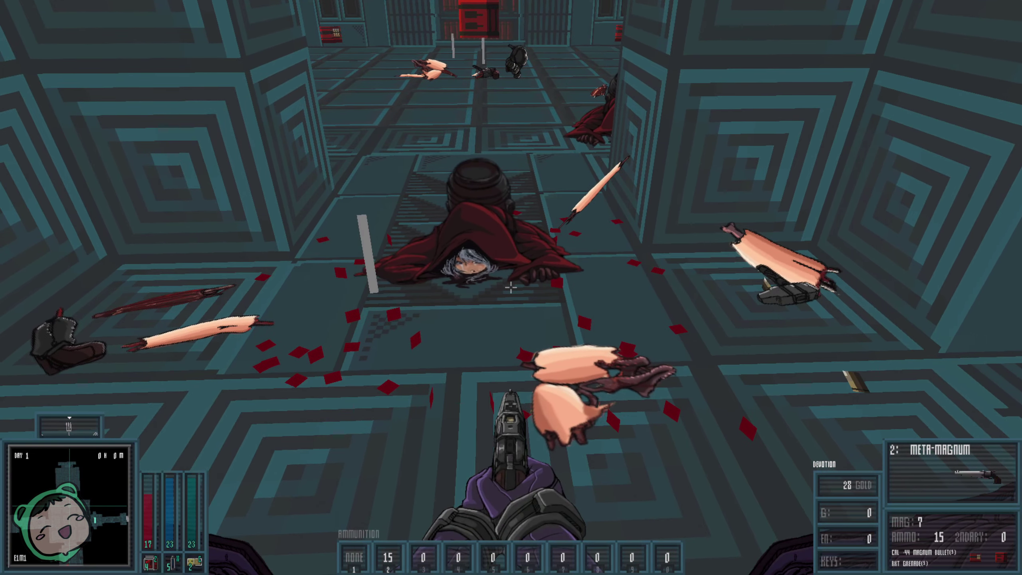
key(w)
key(w)
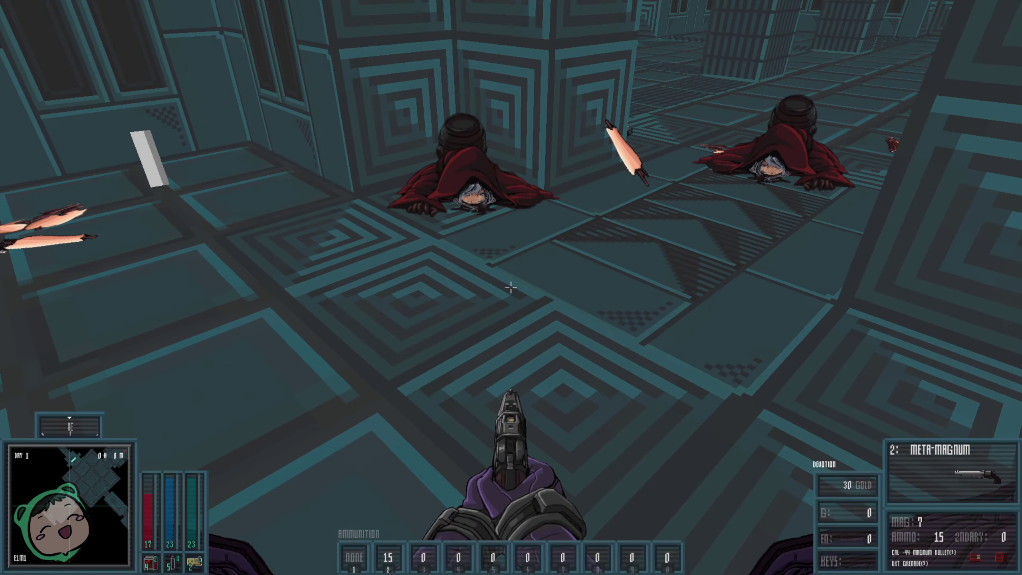
key(w)
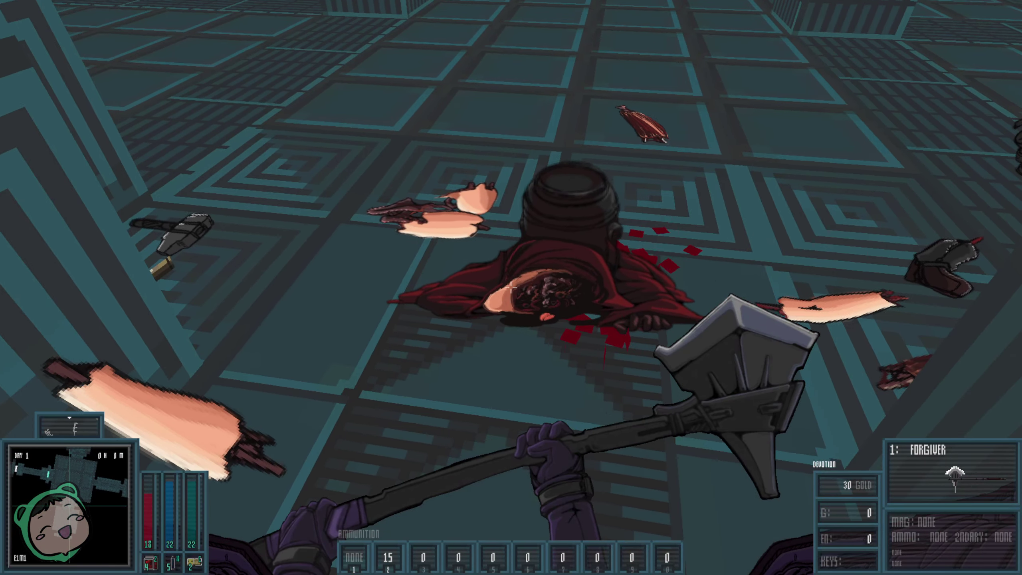
Take the two grenades and magnum ammo from the red box, then switch back to the magnum
key(s)
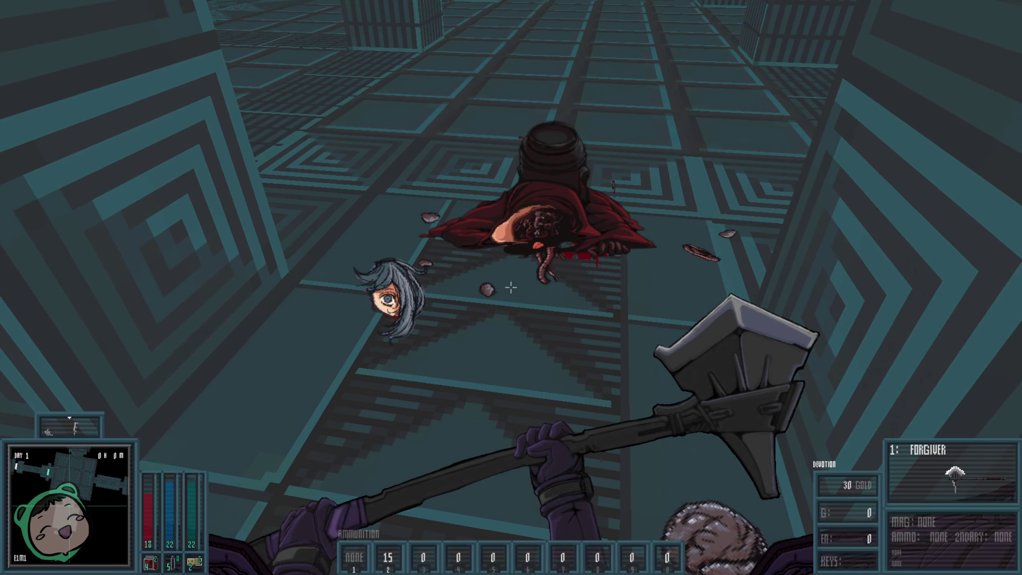
key(w)
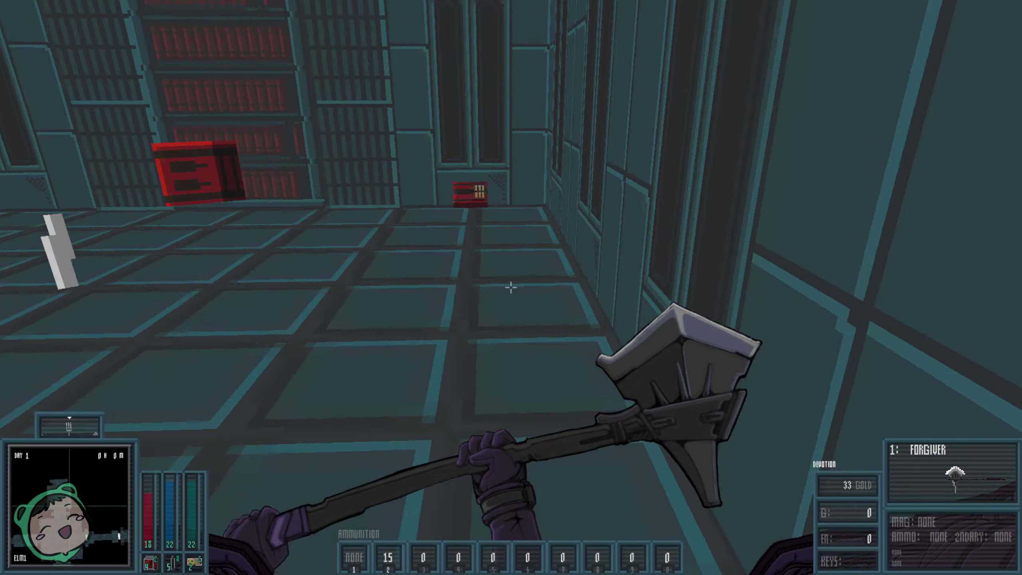
key(w)
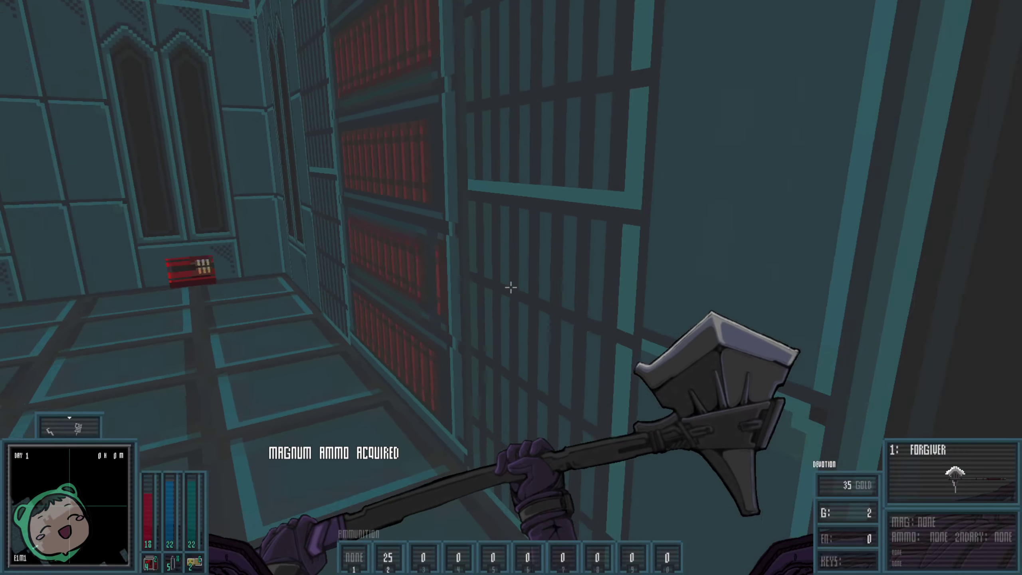
key(2)
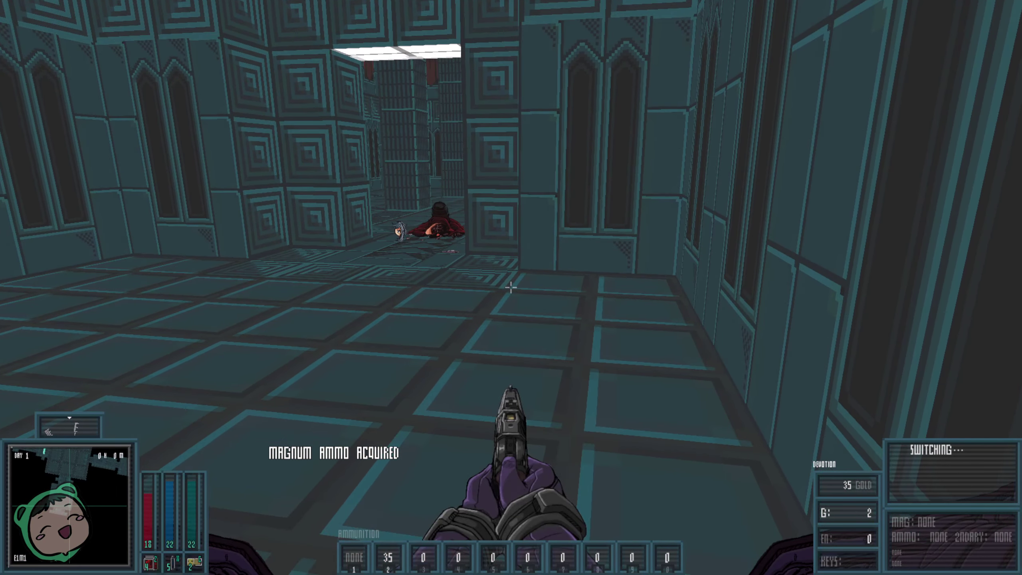
key(w)
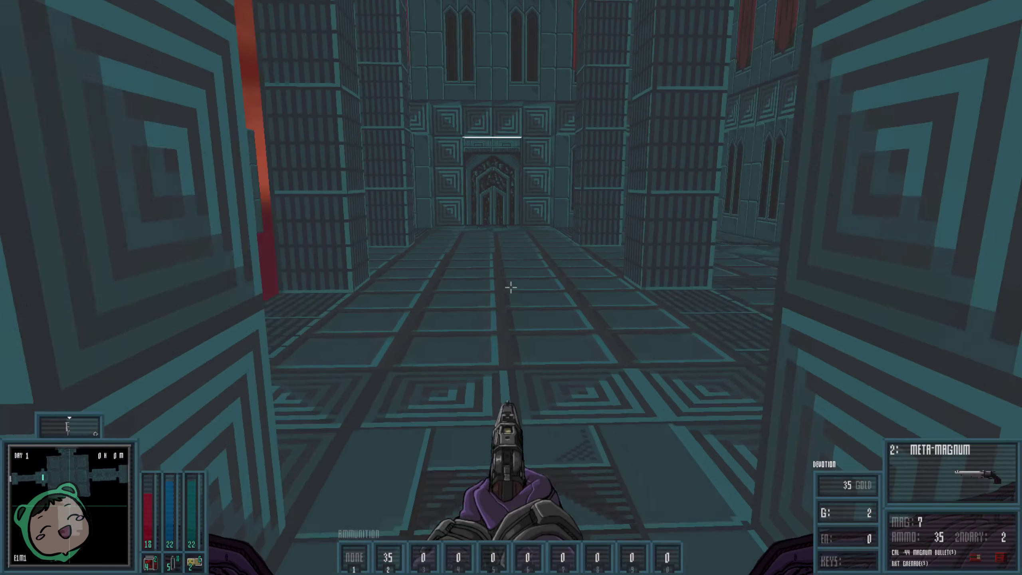
Read and dismiss the GRENADE tutorial at the red-panelled wall, then face the ornate doorway
key(w)
key(w)
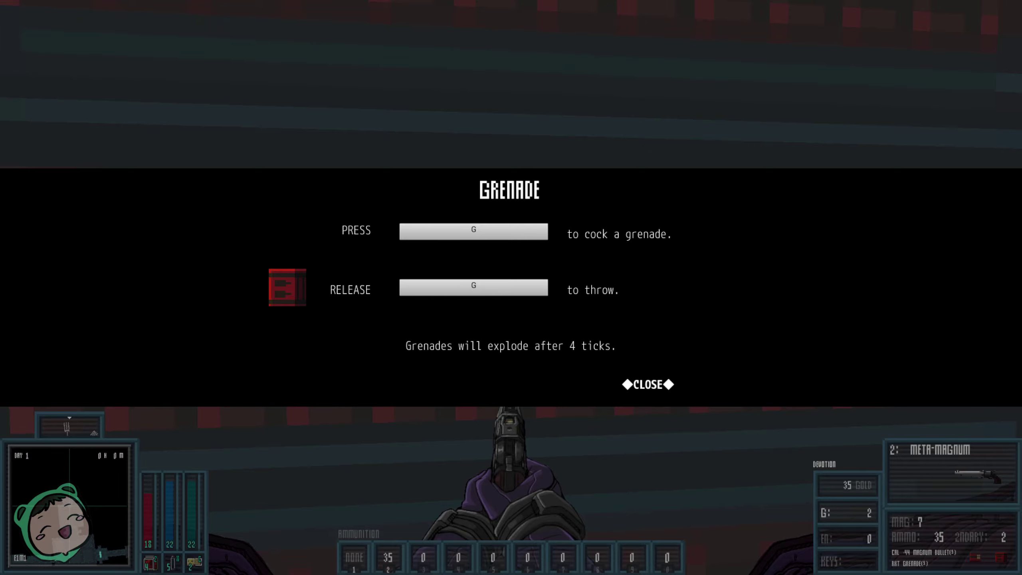
key(Escape)
key(w)
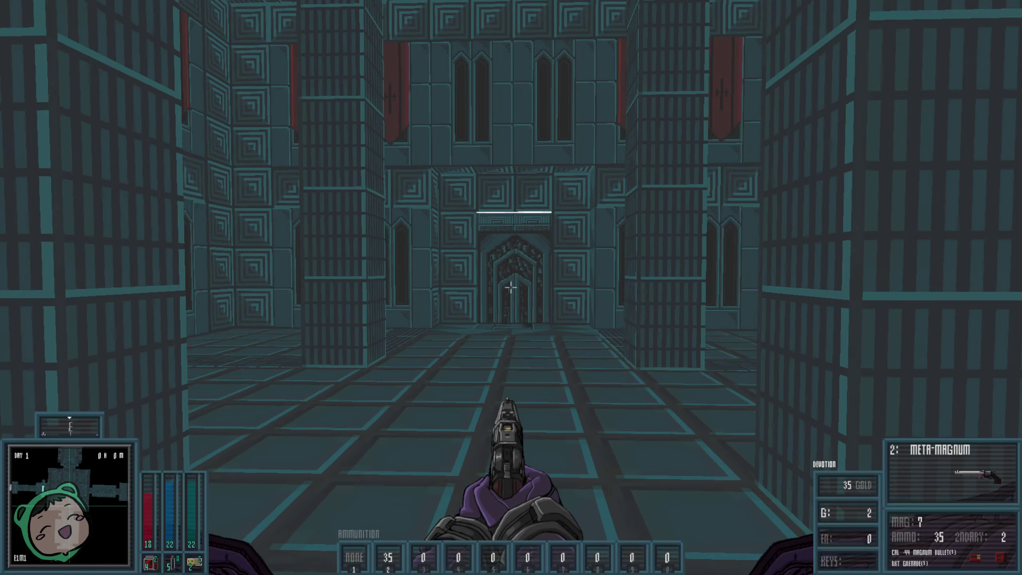
Enter the corridor, throw a grenade at the robed figures and shoot the cultist ahead
key(w)
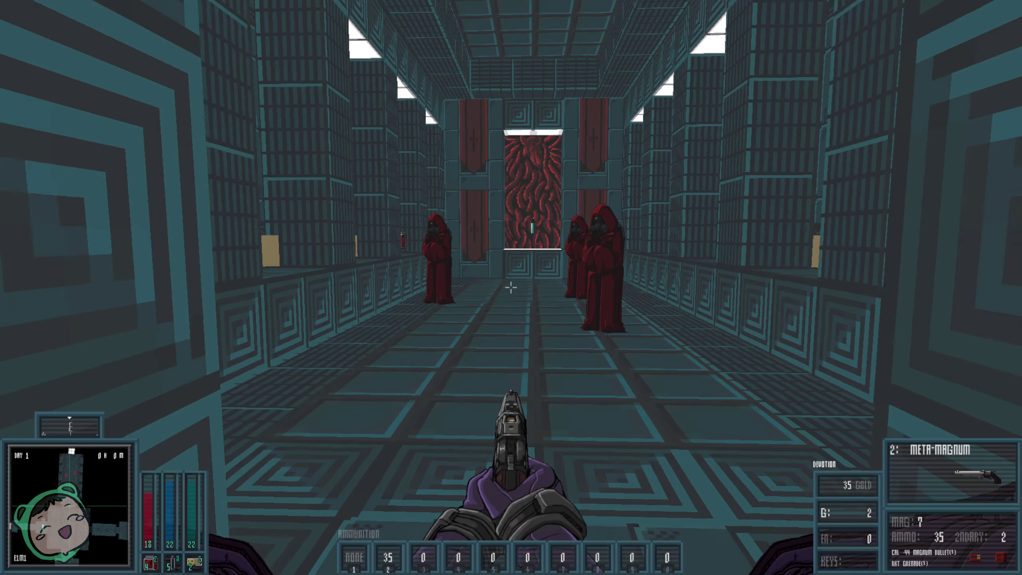
right_click(511, 287)
key(w)
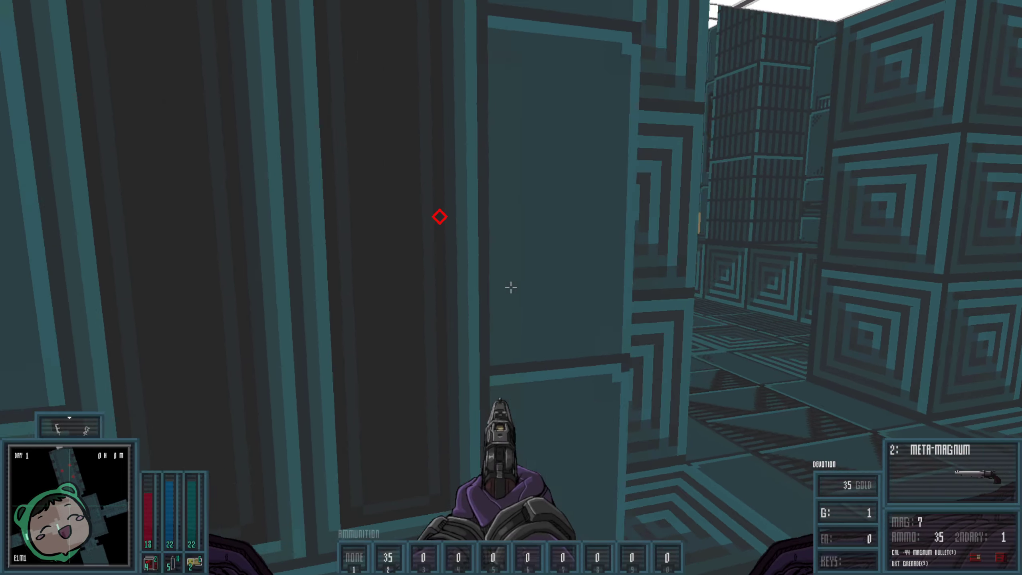
key(w)
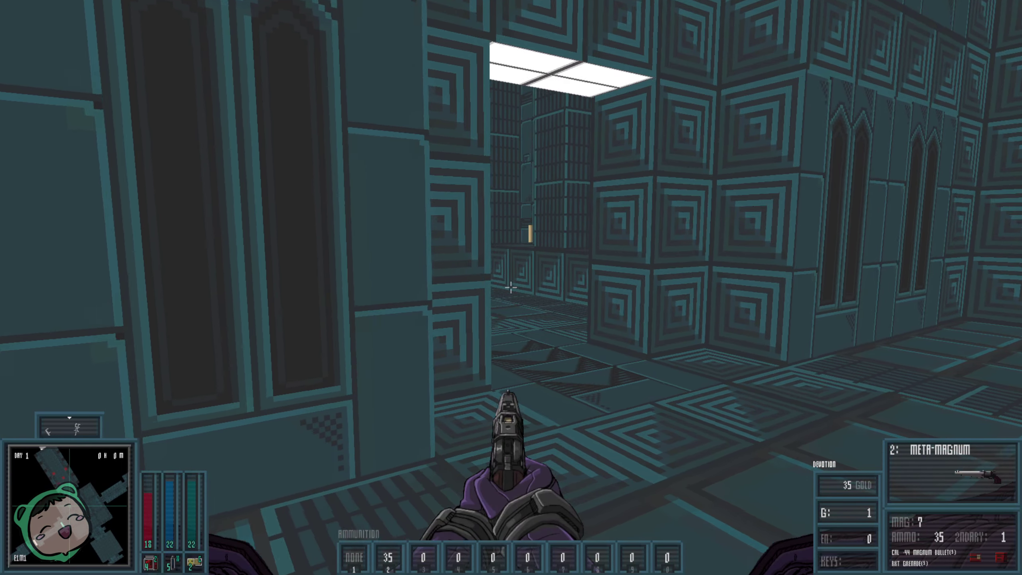
key(w)
click(512, 288)
click(512, 288)
Switch to the melee weapon and strike the nearby robed enemies
key(1)
click(512, 287)
click(511, 288)
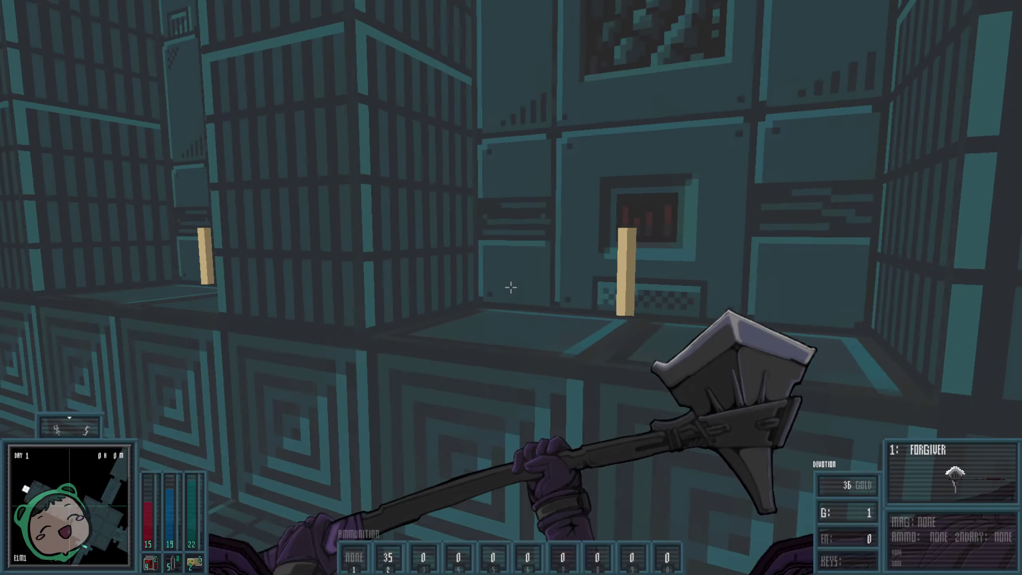
Collect the gold bars and green keycard through the corridor and tiled hall
key(w)
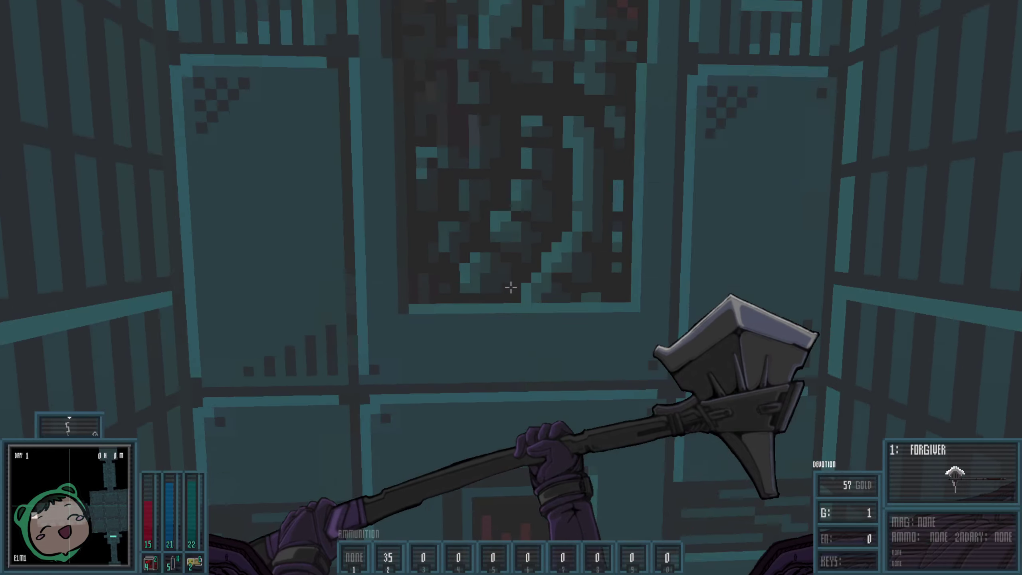
key(w)
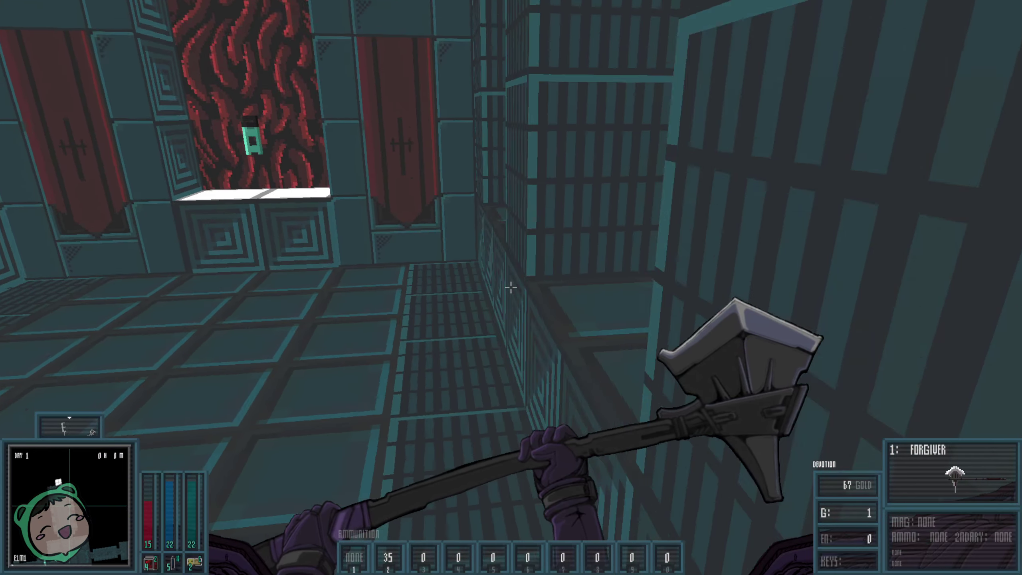
key(w)
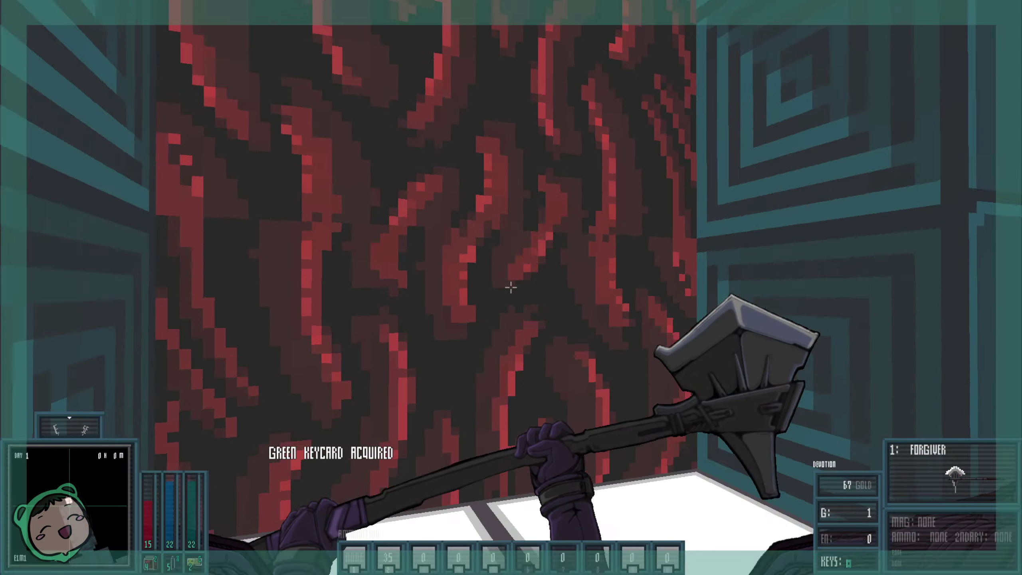
key(w)
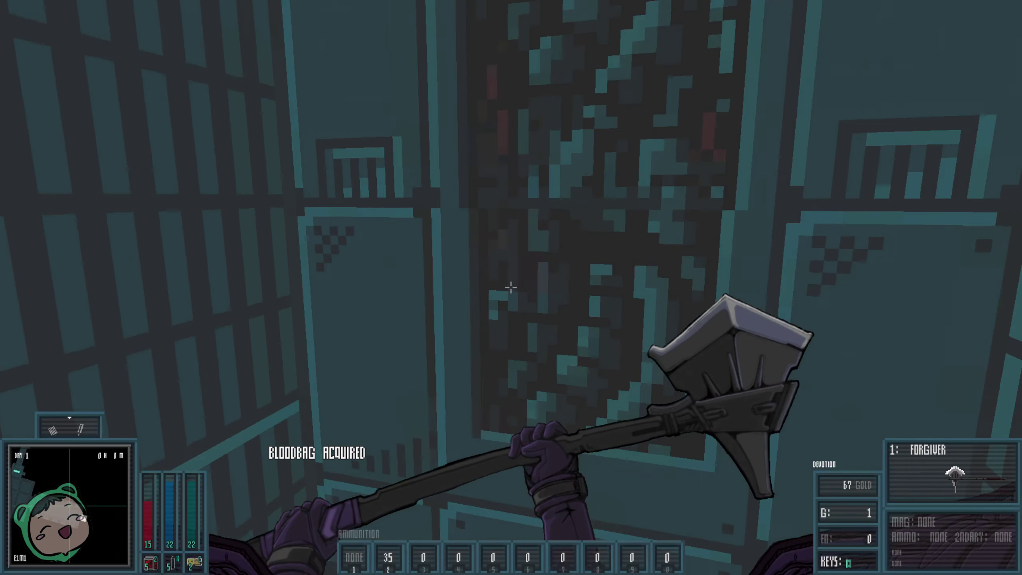
key(w)
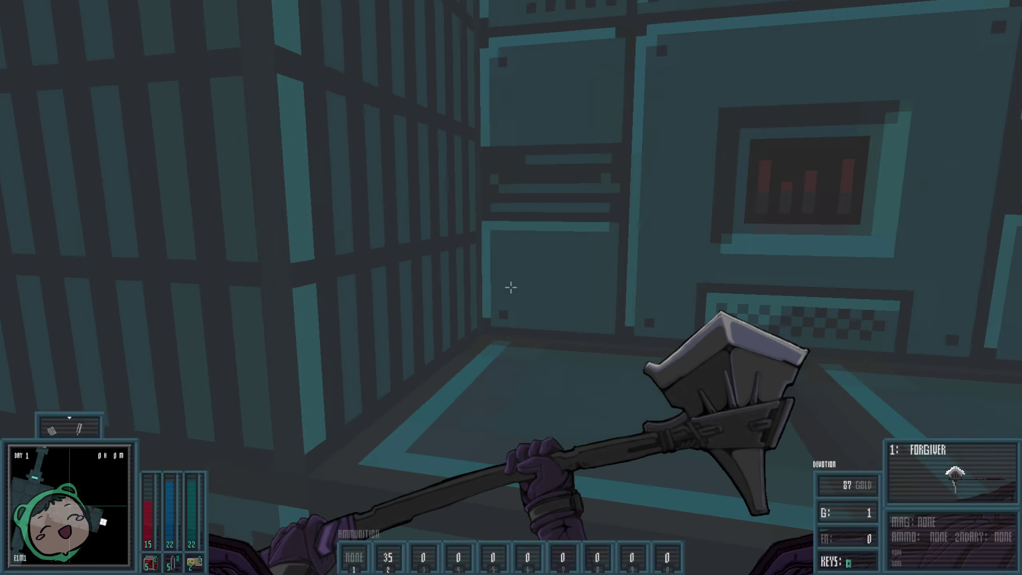
key(w)
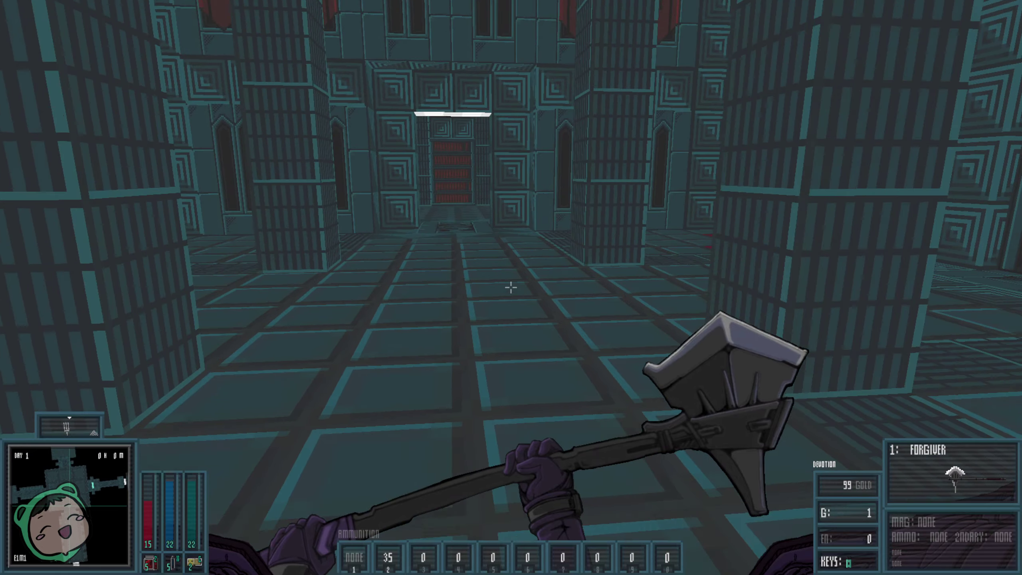
key(w)
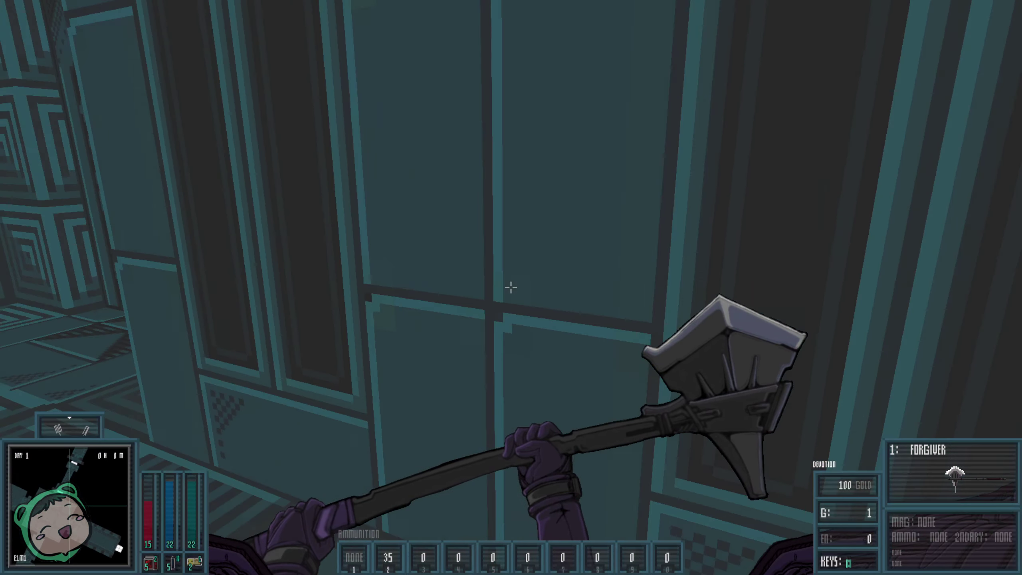
With the Meta-Magnum, shoot the cultist past the ornate doorway, reload and approach the corpse
key(2)
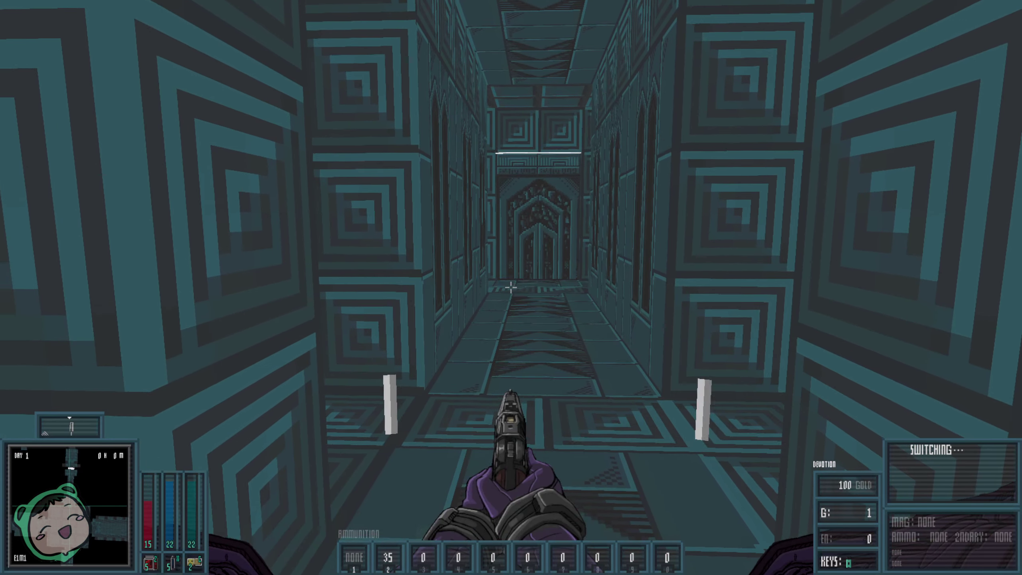
key(w)
key(w)
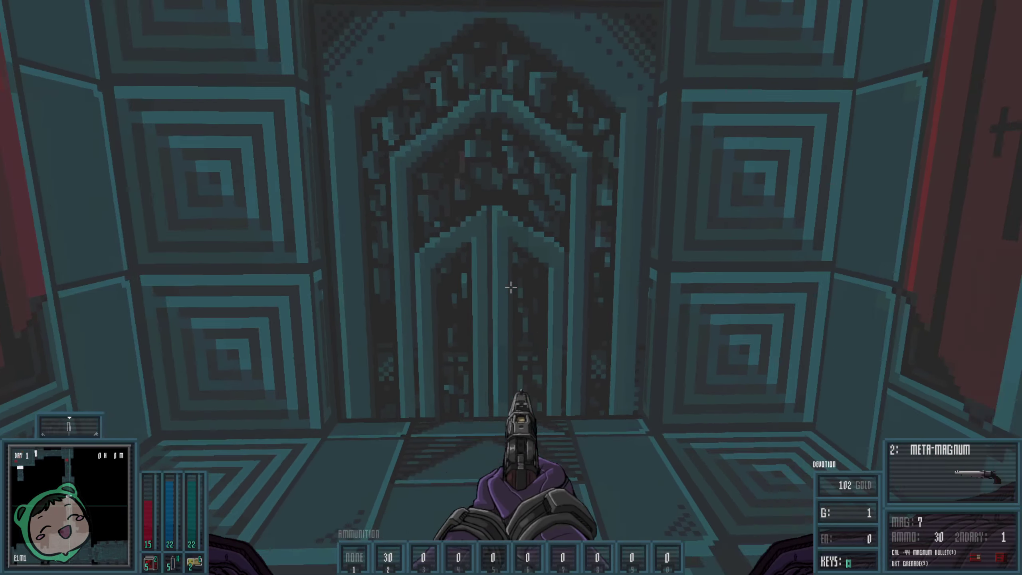
key(w)
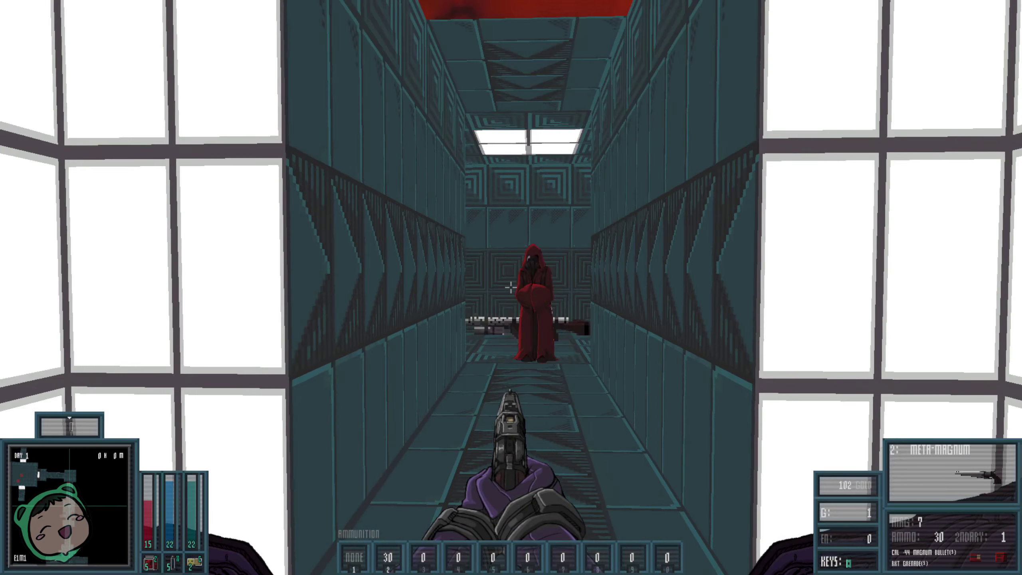
click(512, 288)
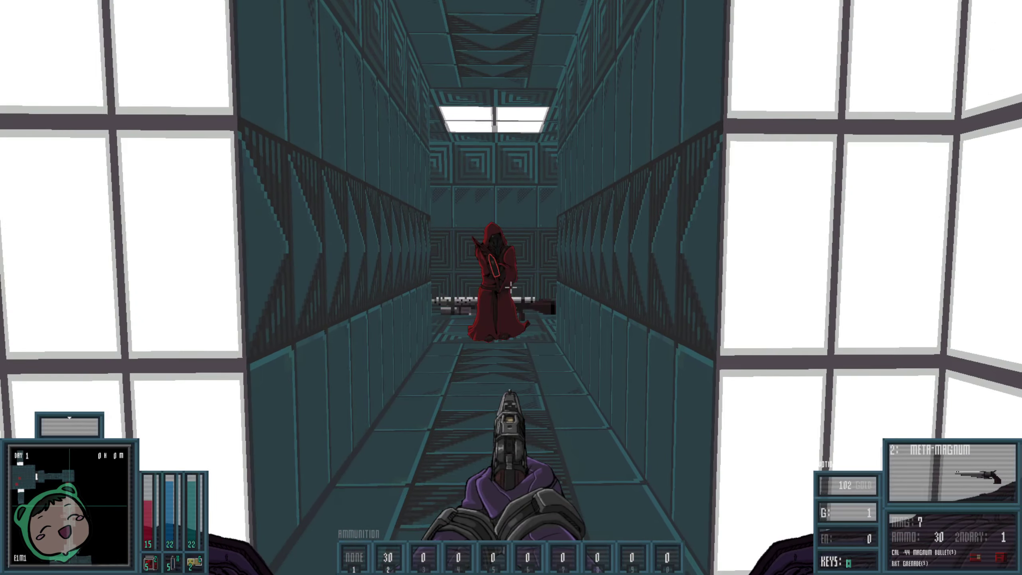
click(512, 288)
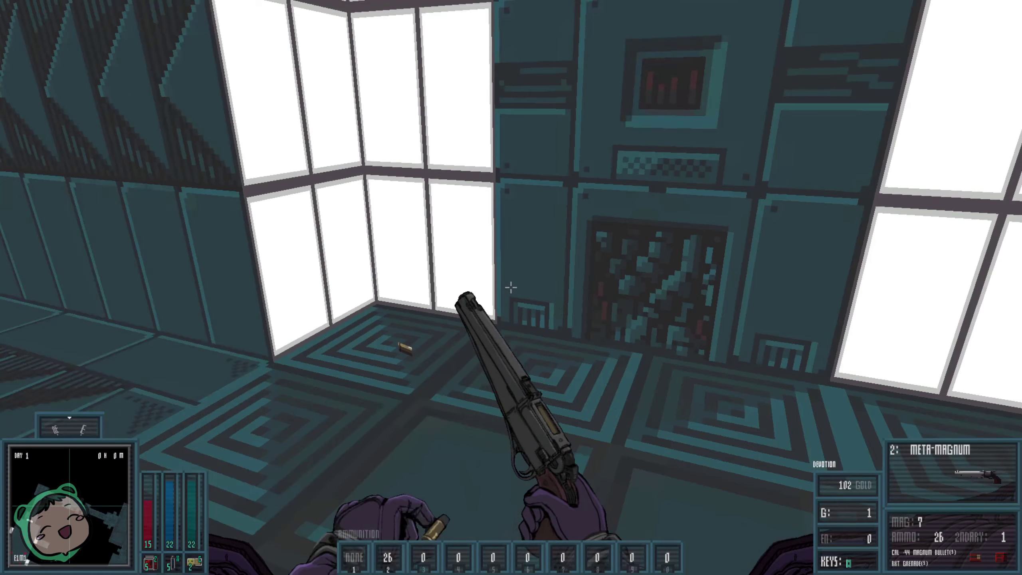
key(w)
key(w)
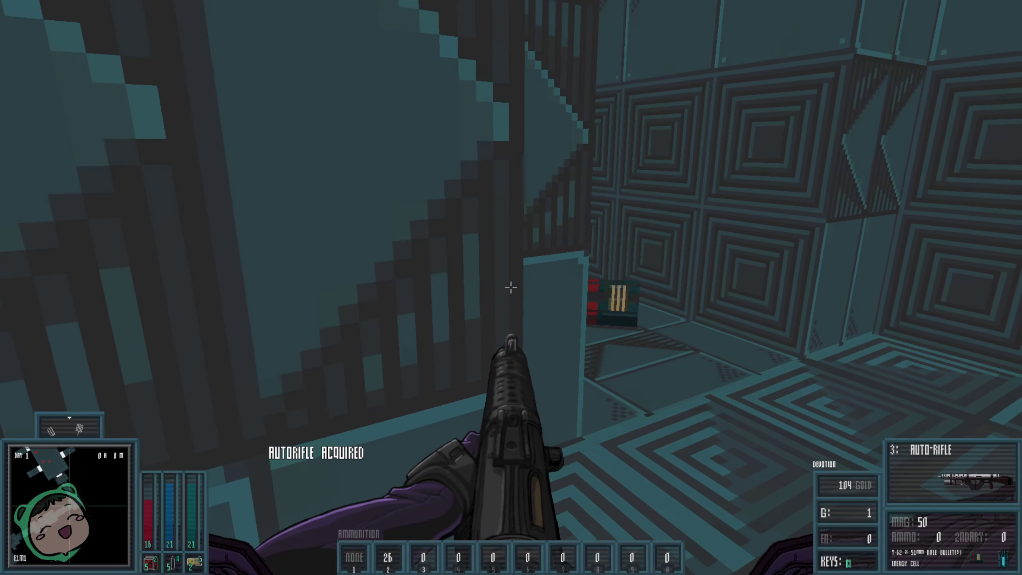
Collect the rifle ammo and fire on the cultists in the room and corridor, then reload
right_click(512, 288)
key(w)
key(w)
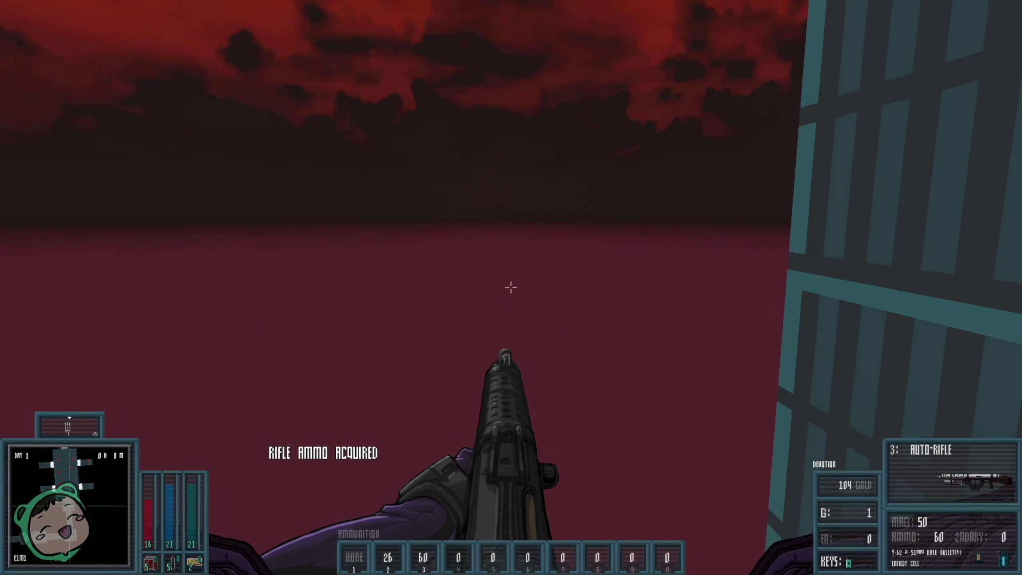
right_click(512, 288)
click(511, 288)
right_click(511, 287)
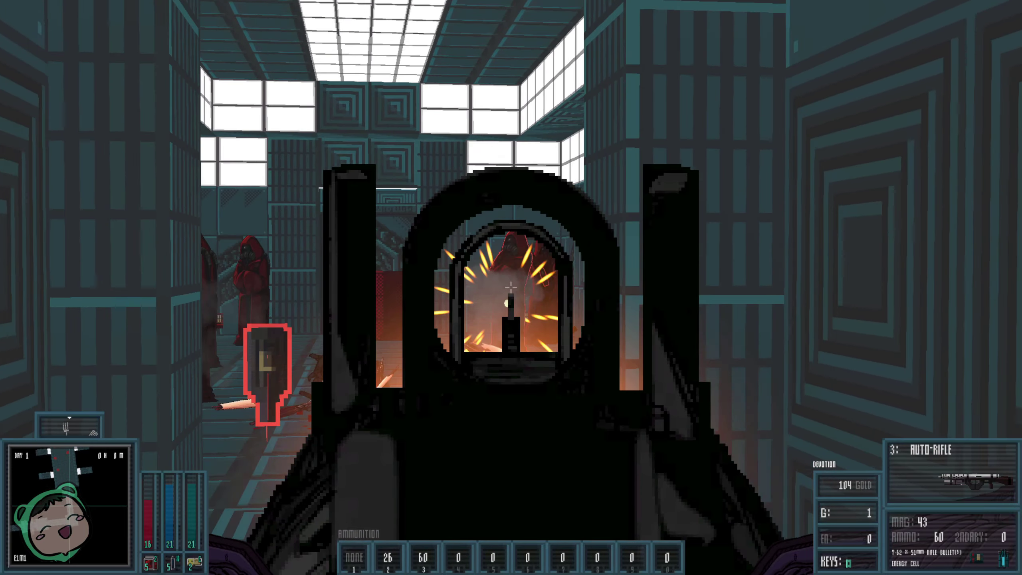
click(512, 288)
right_click(512, 287)
click(512, 287)
key(r)
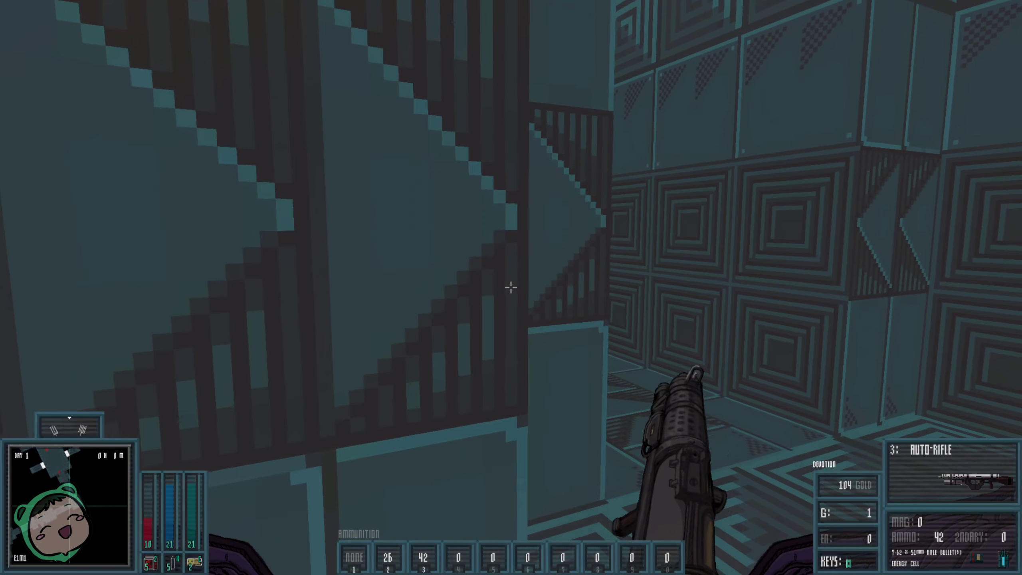
Shoot the cultist ahead with the auto-rifle and reload again
right_click(512, 287)
click(511, 287)
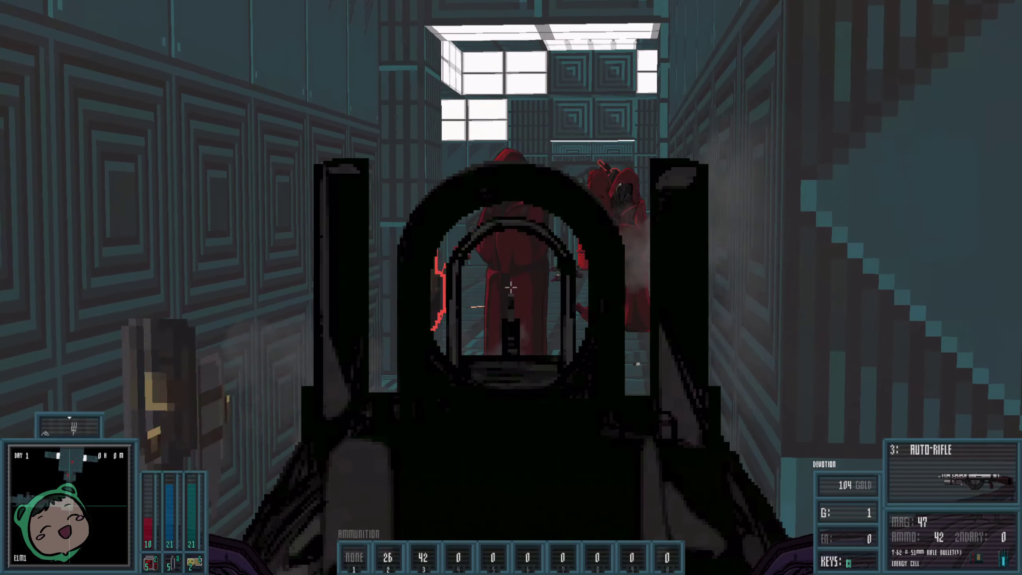
right_click(512, 288)
click(511, 288)
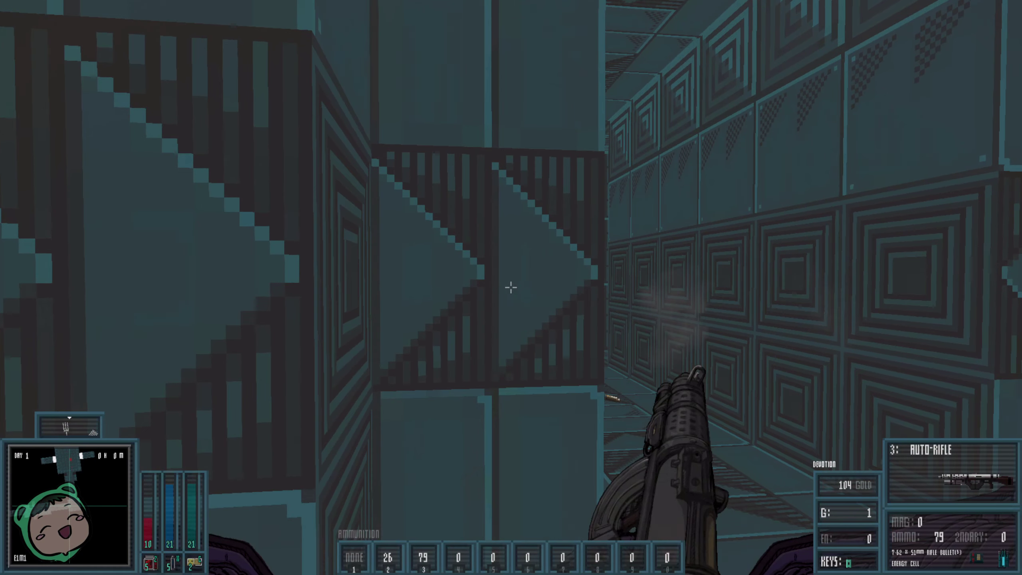
key(r)
Empty another magazine into the cultists, reload to 29 rounds and check the body
right_click(511, 288)
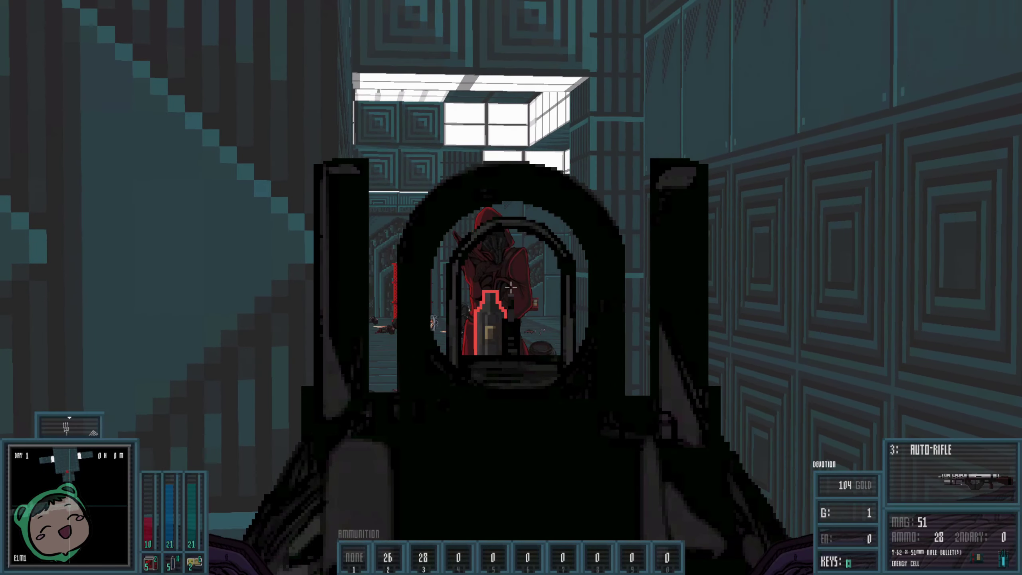
right_click(512, 288)
click(511, 288)
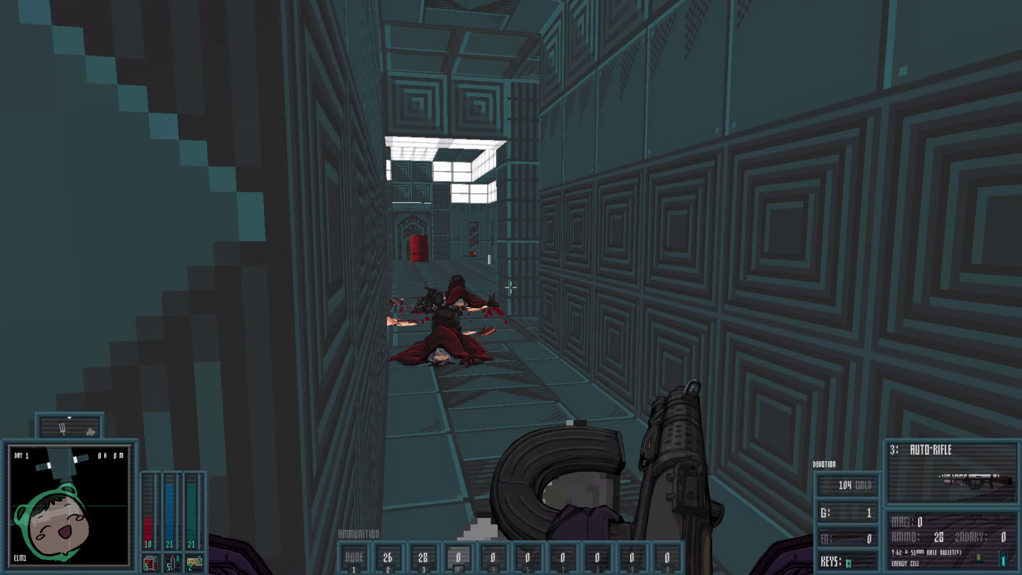
key(r)
right_click(511, 288)
right_click(511, 288)
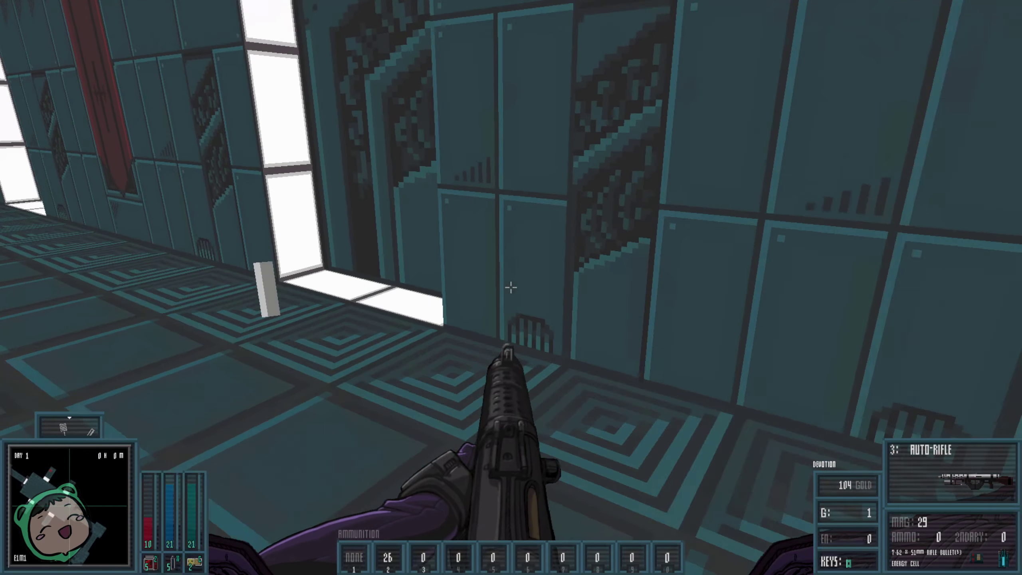
Walk over the magnum ammo and gold (reserve 46, gold 109) toward the red barrel room
key(w)
key(w)
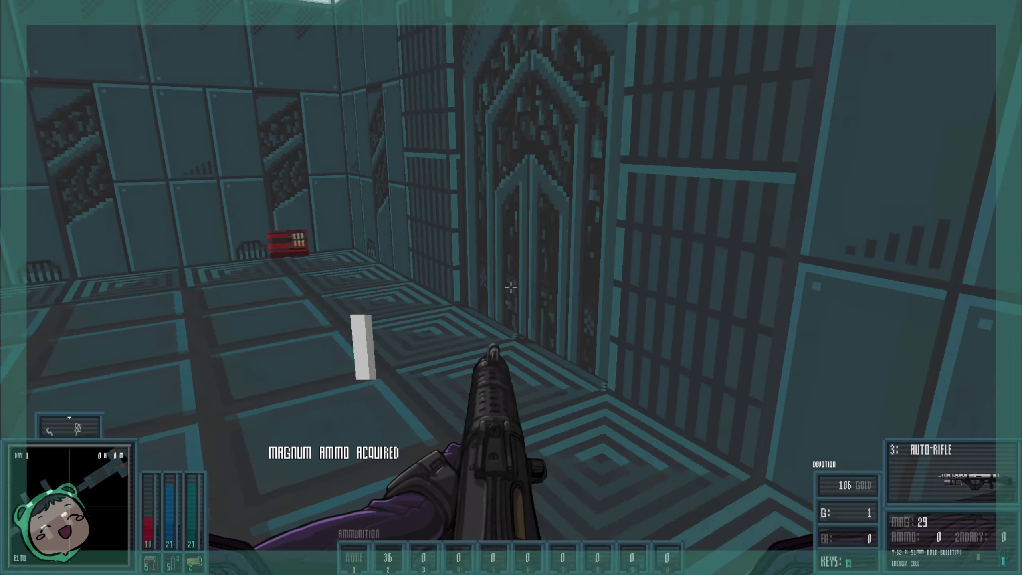
key(w)
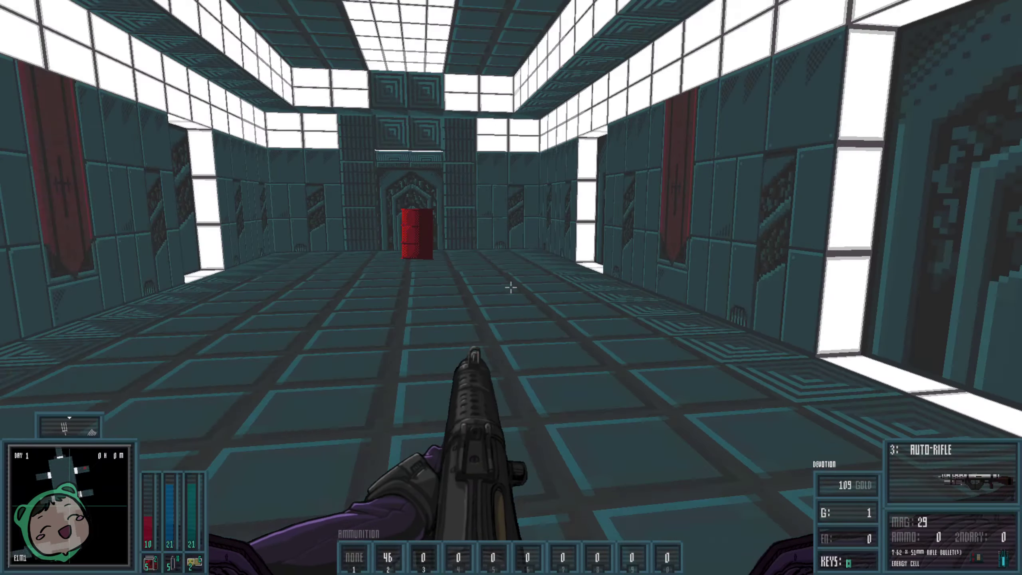
key(w)
key(w)
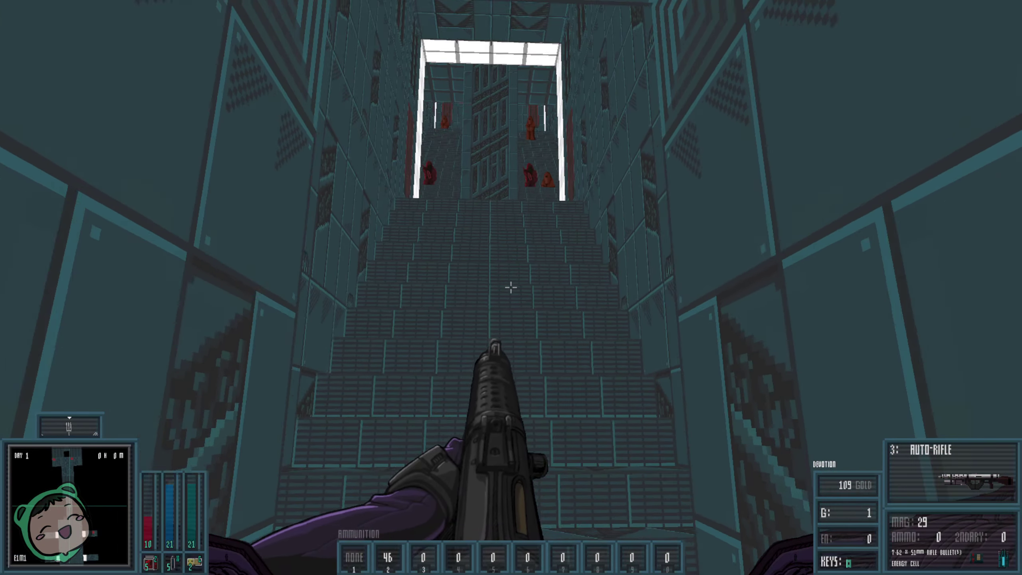
Fire the rifle up the staircase, then switch weapons and keep shooting the cultists
right_click(511, 287)
click(511, 287)
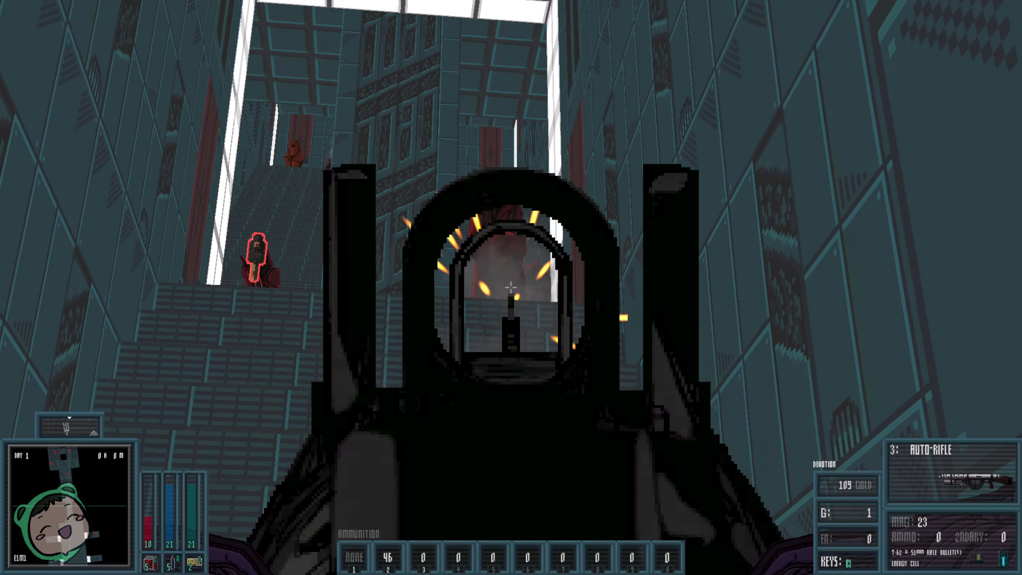
right_click(510, 287)
key(1)
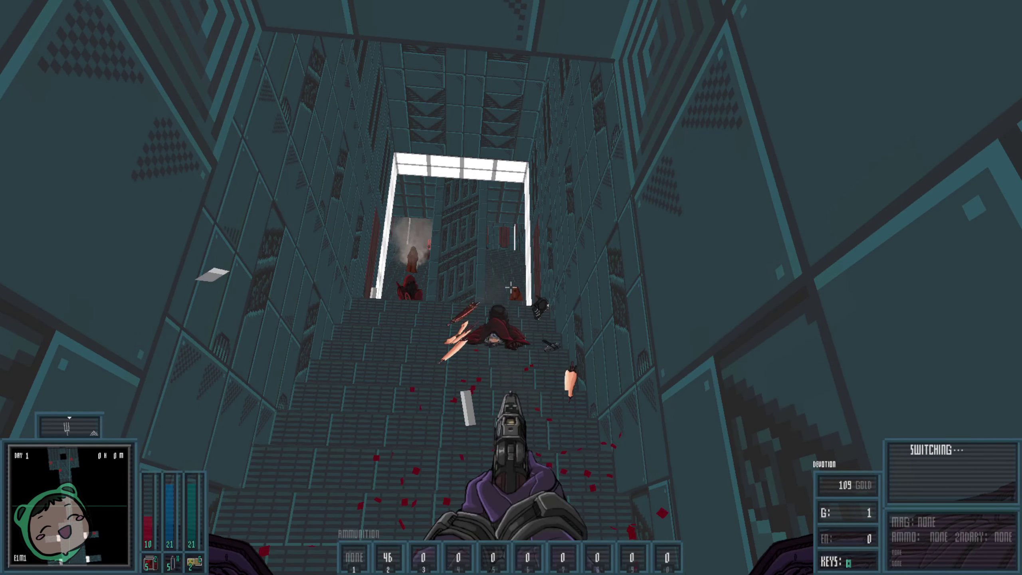
click(511, 286)
right_click(510, 287)
click(511, 287)
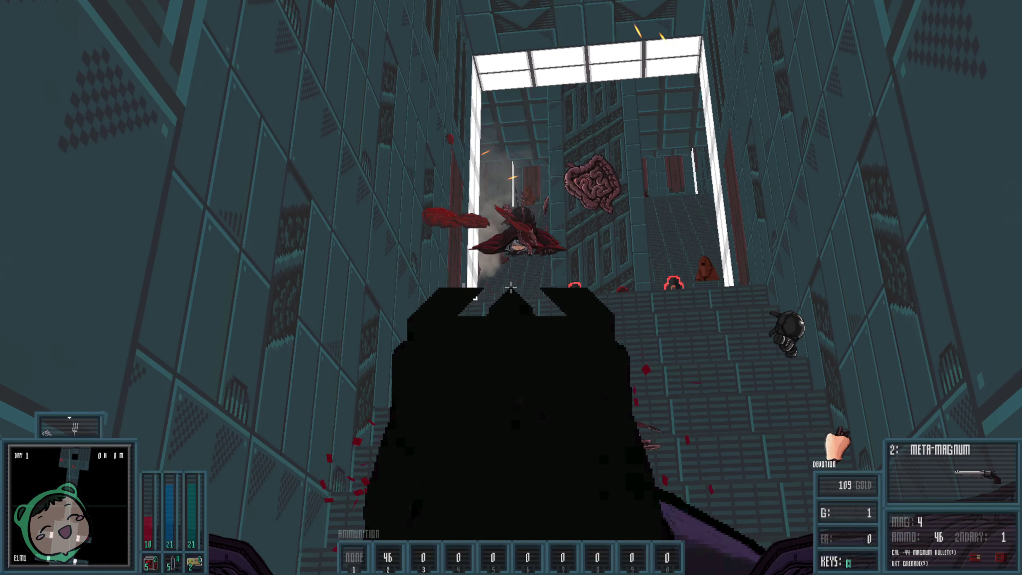
Fight up the stairs past the hooded cultists, collecting grenades to 3 and climbing through the doorway
key(w)
click(512, 288)
key(w)
click(511, 287)
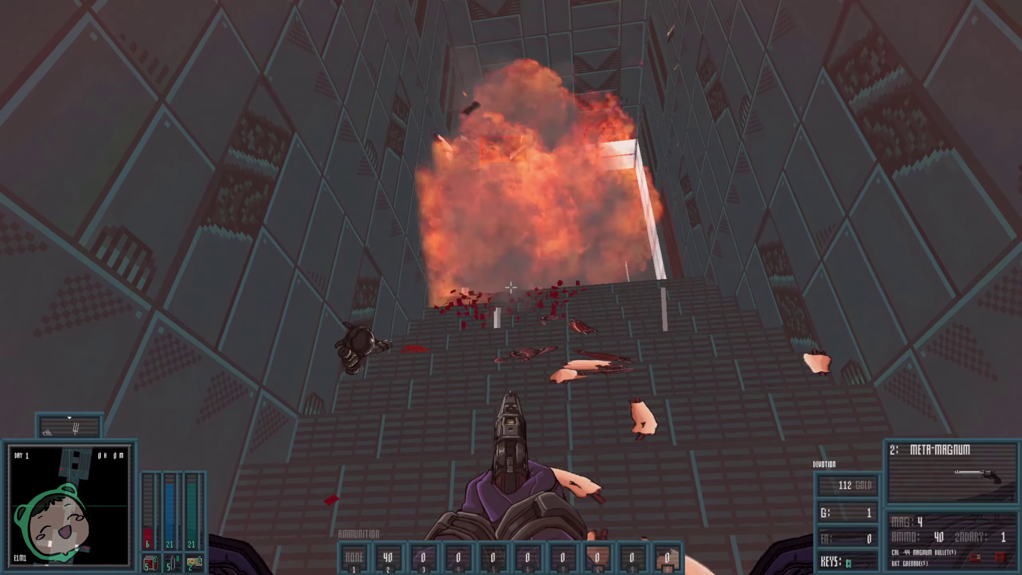
key(s)
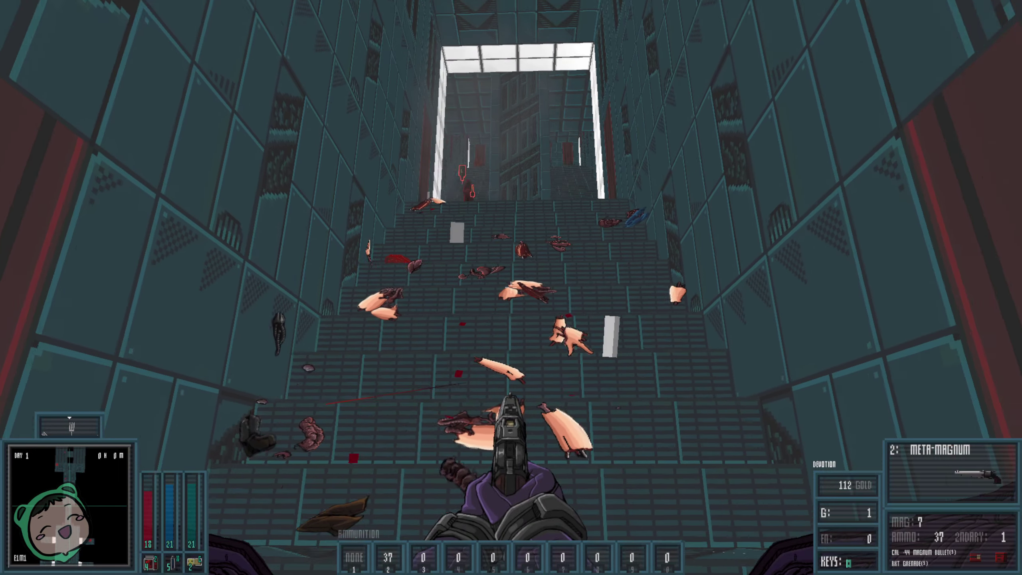
key(s)
click(512, 288)
click(512, 288)
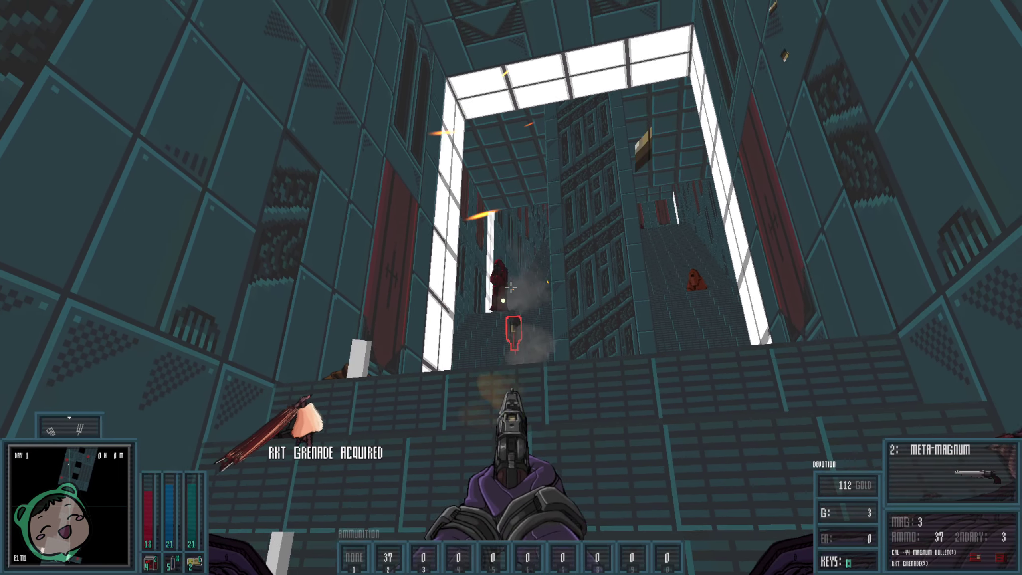
key(w)
click(512, 288)
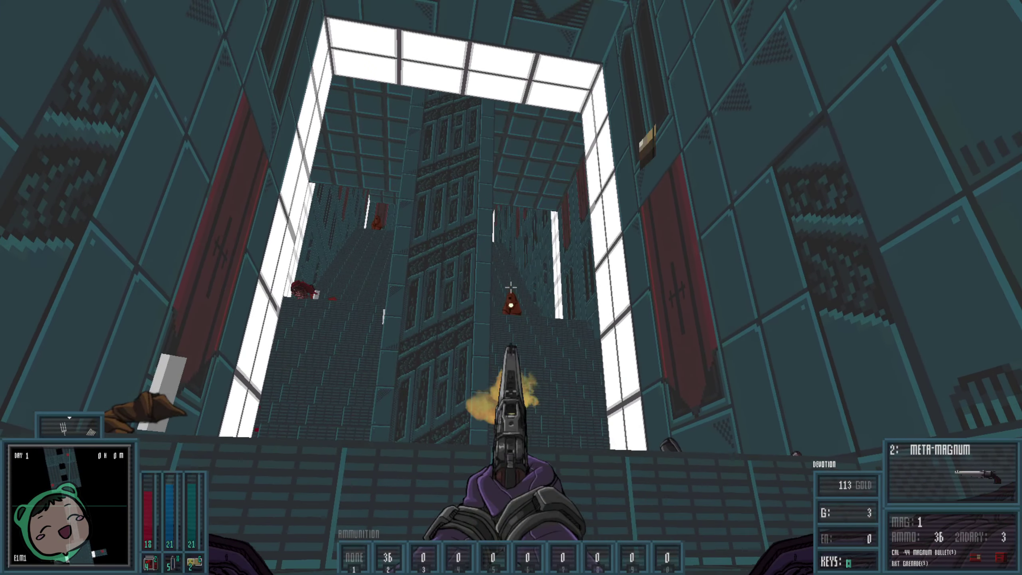
key(w)
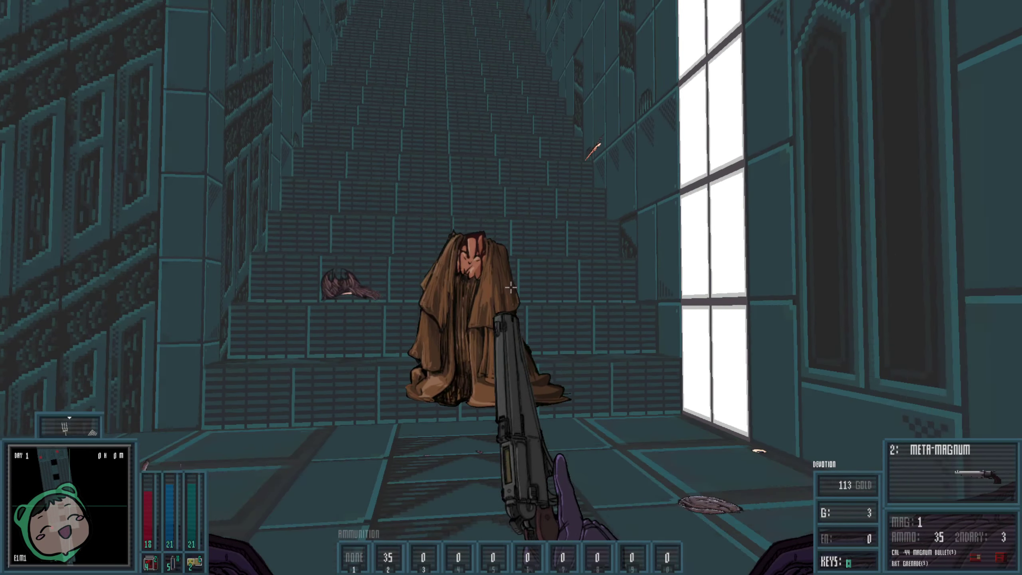
Move to the overlook and shoot the red-robed cultist
key(w)
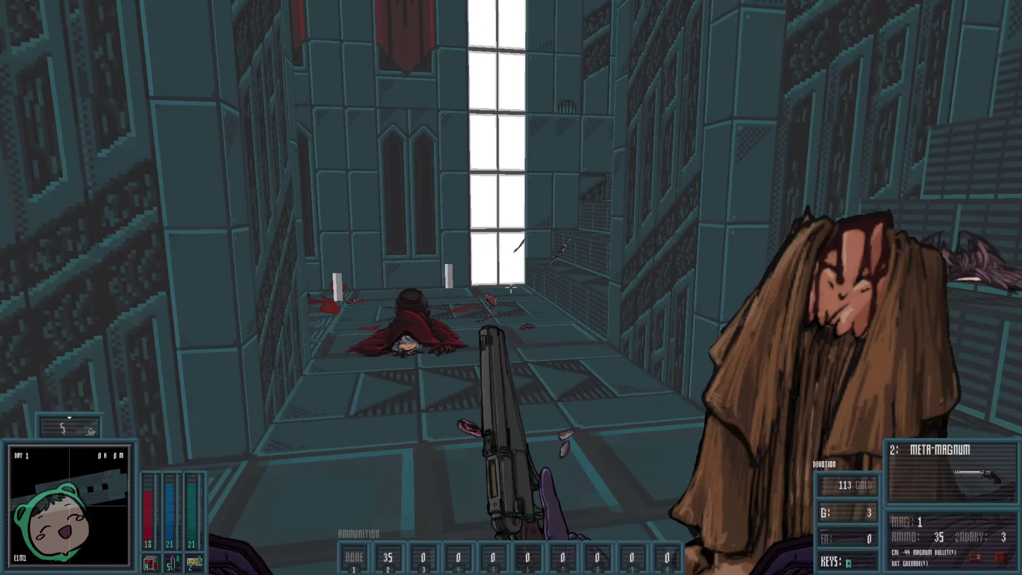
key(w)
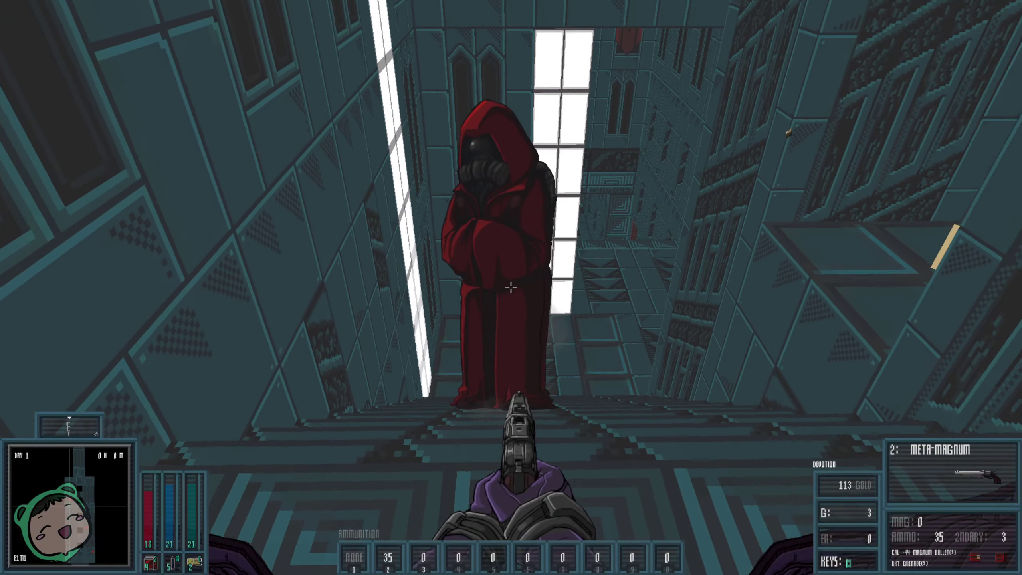
key(w)
key(w)
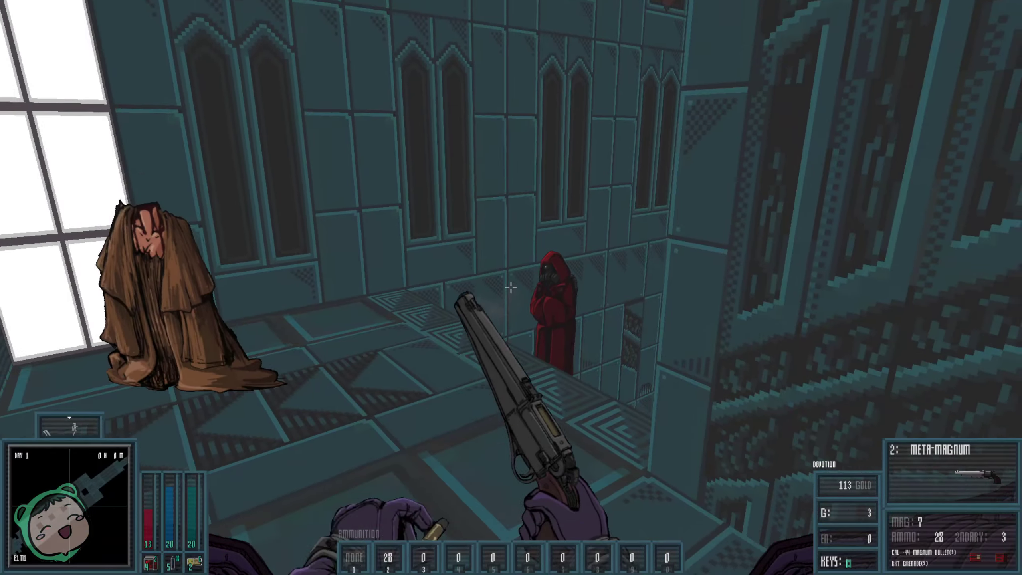
click(511, 288)
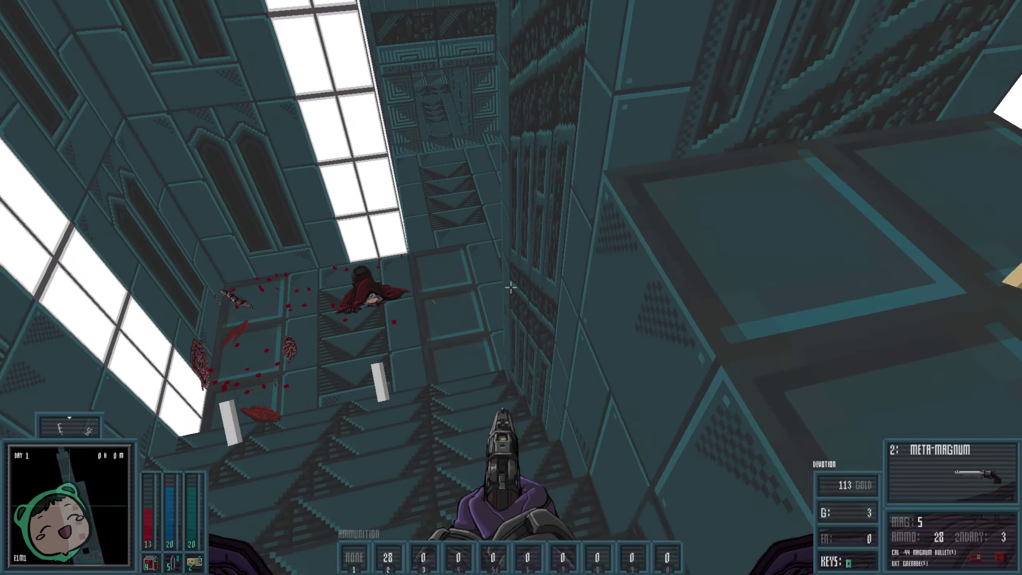
Collect the gold to 148, reload the magnum to 7 rounds and head for the stairs
key(w)
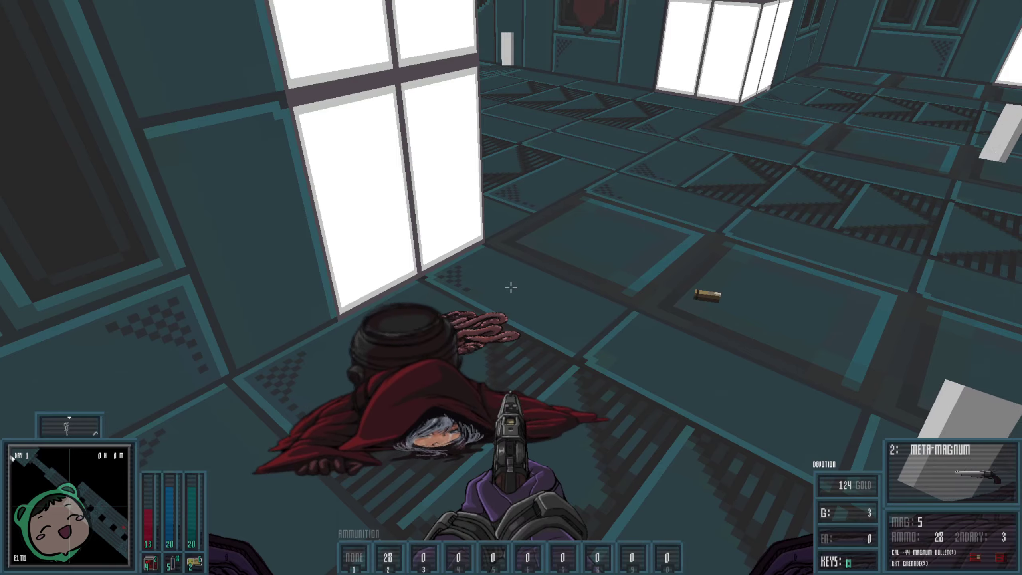
key(w)
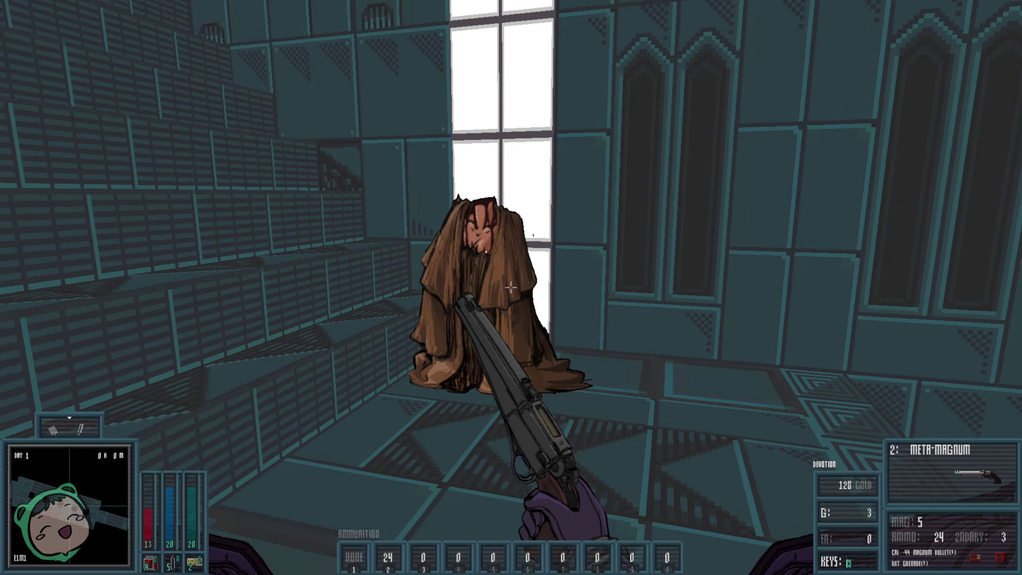
key(r)
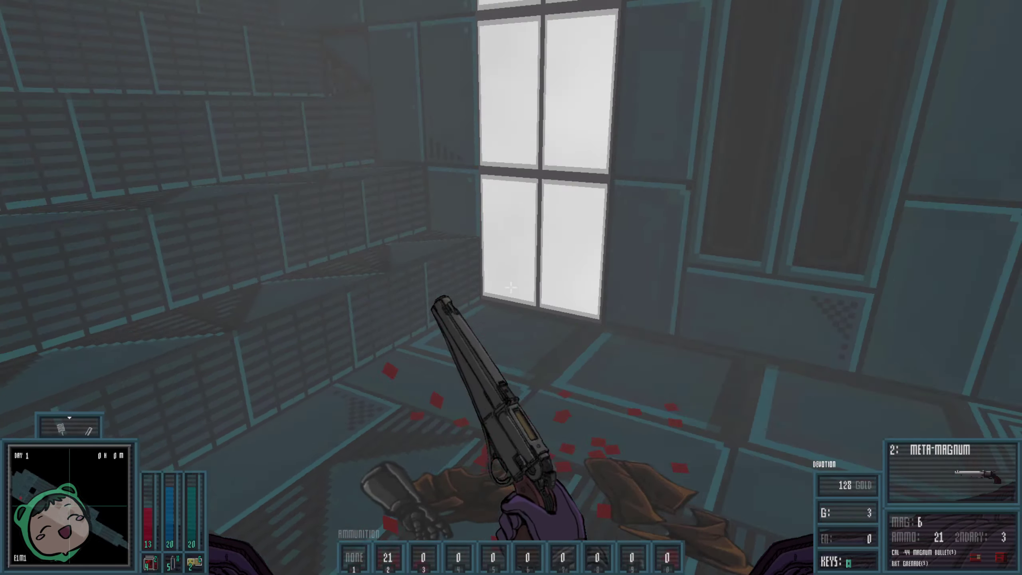
key(w)
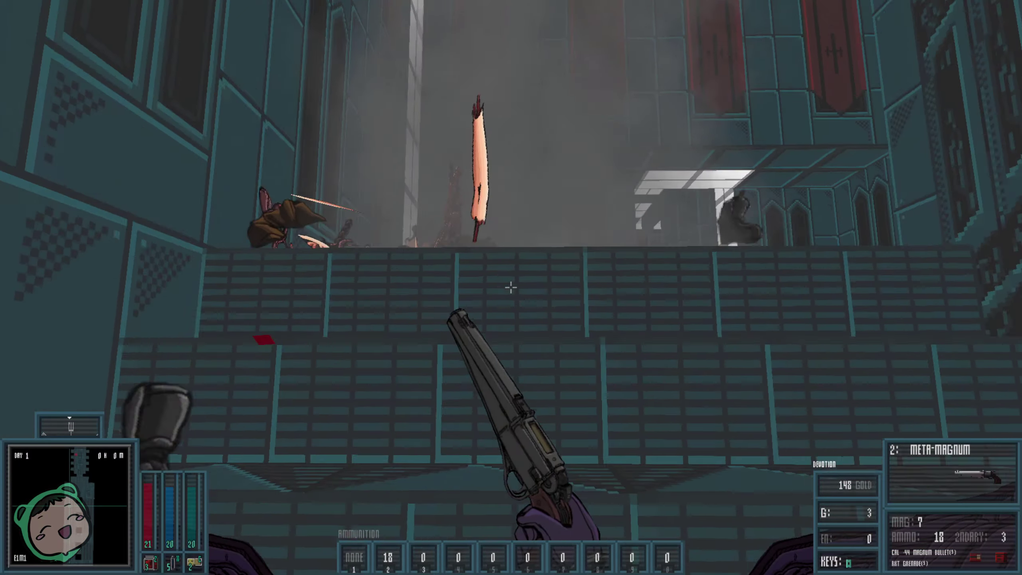
Drop into the lower room, shoot and grenade the red-robed cultists, then reload
key(w)
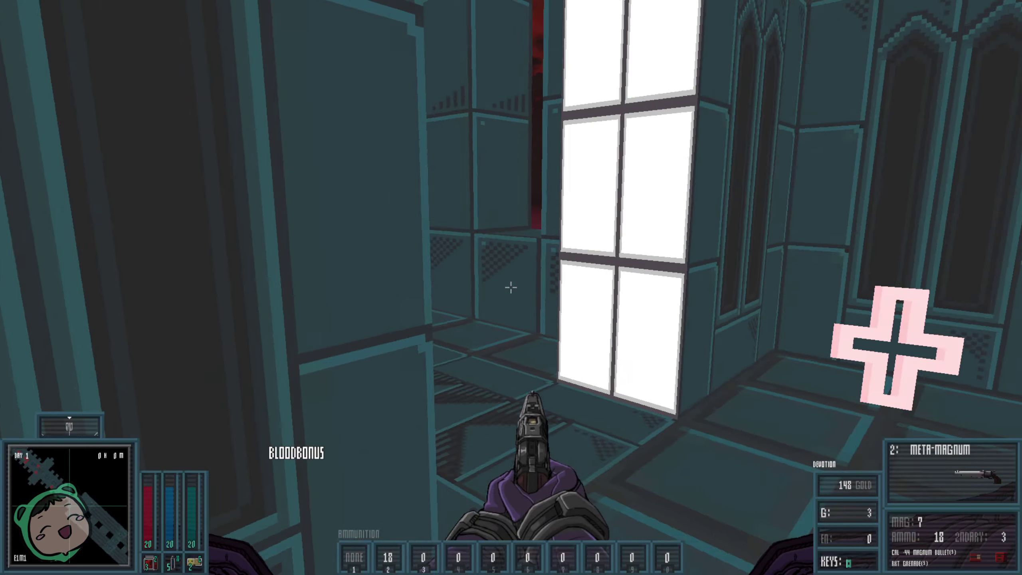
click(512, 288)
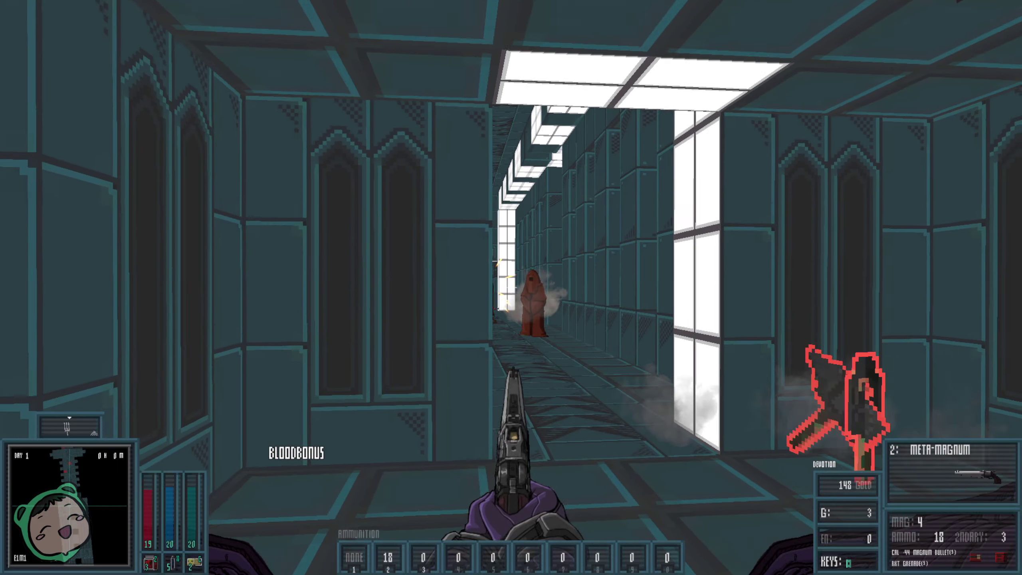
right_click(512, 288)
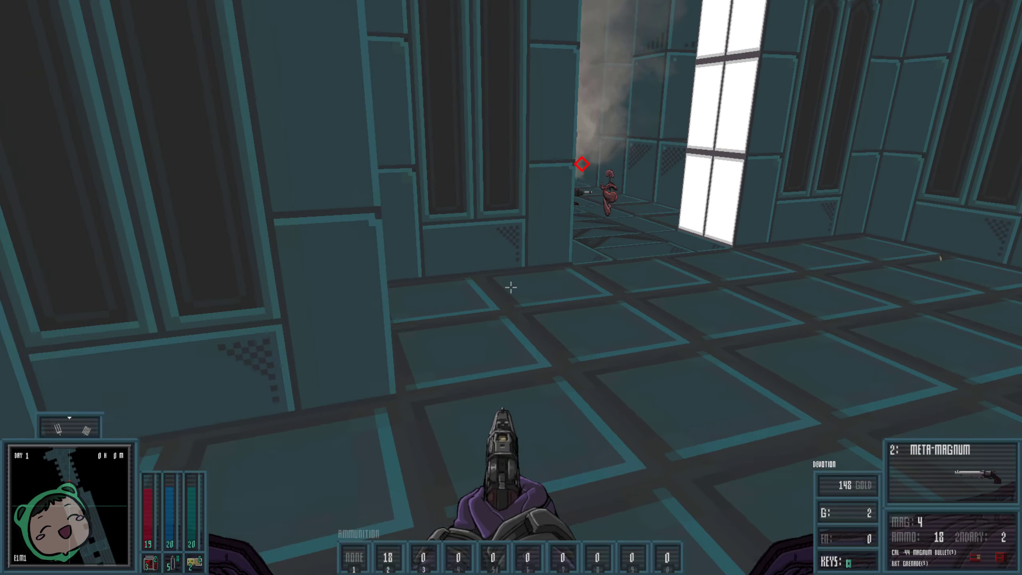
key(r)
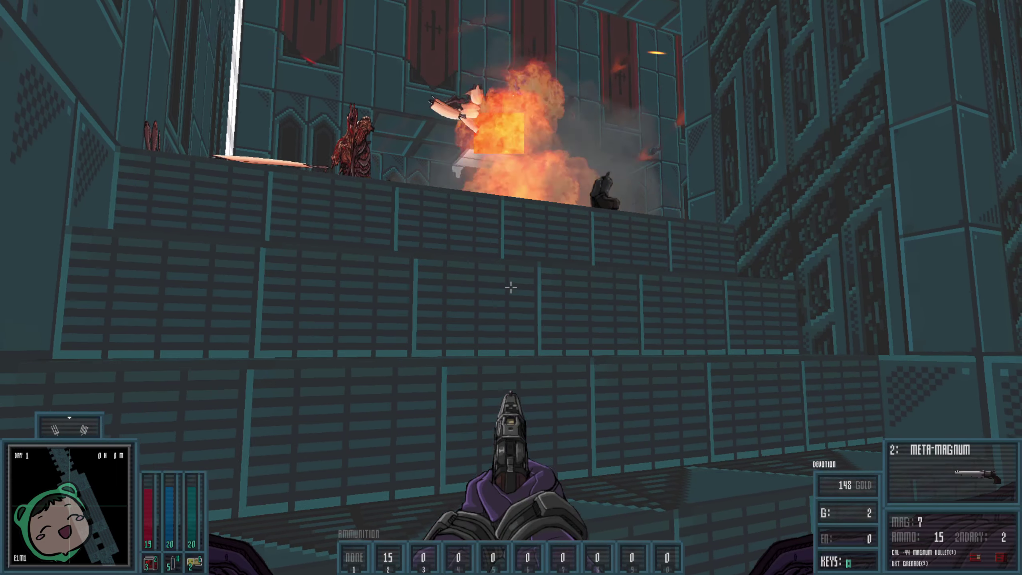
Walk through the corridor collecting grenades to 10 and gold to 153
key(w)
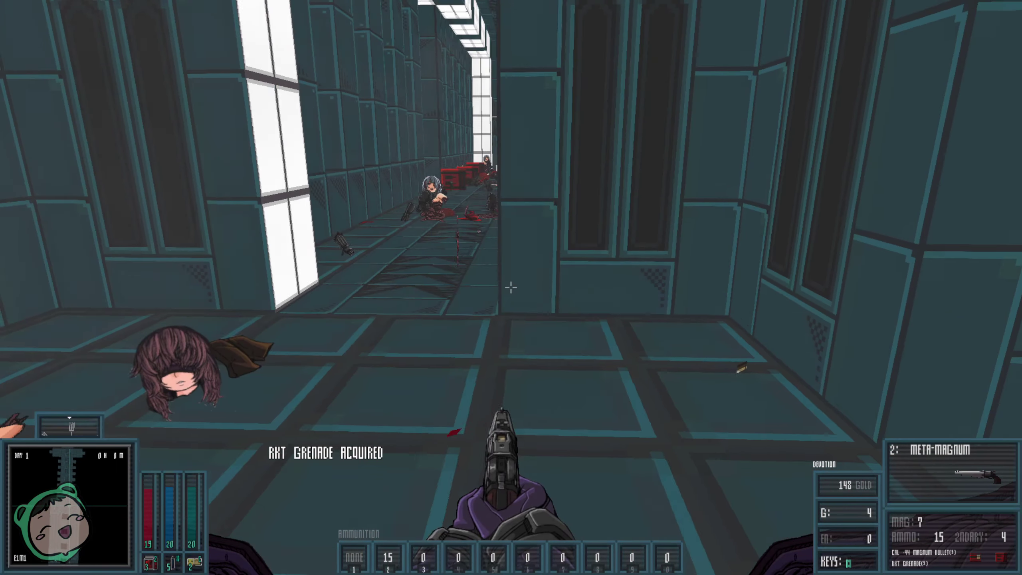
key(w)
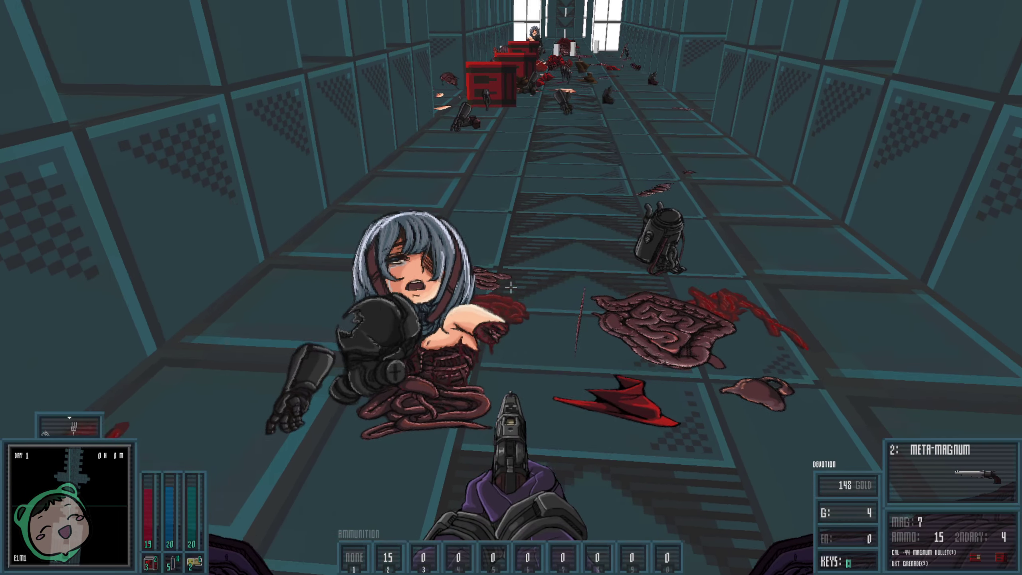
key(w)
key(w)
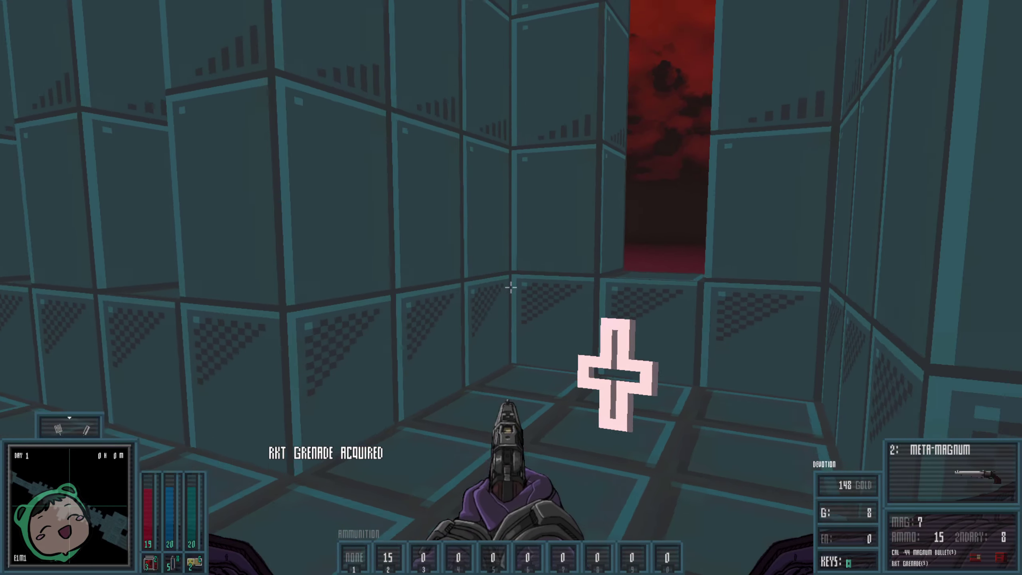
key(w)
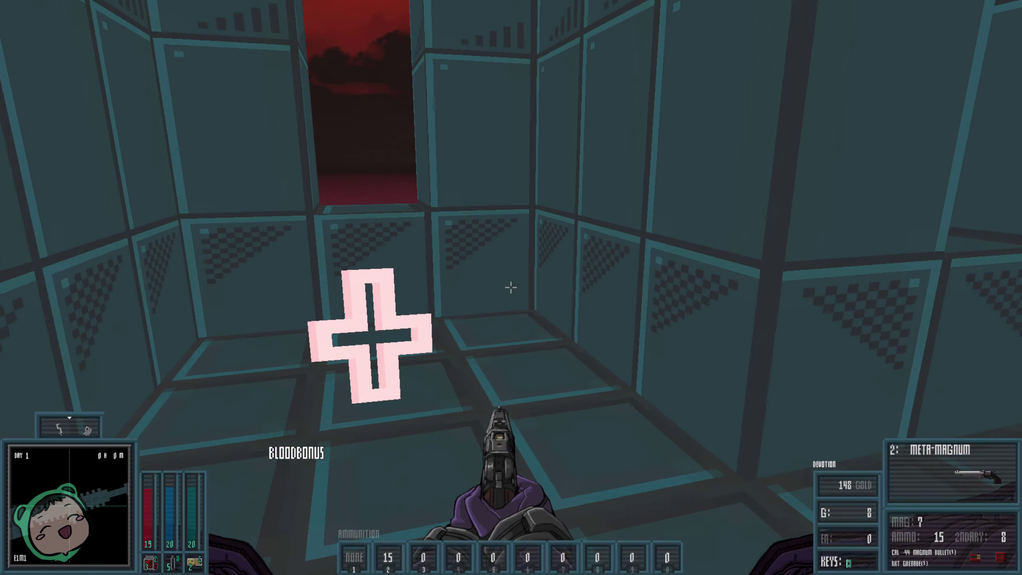
key(w)
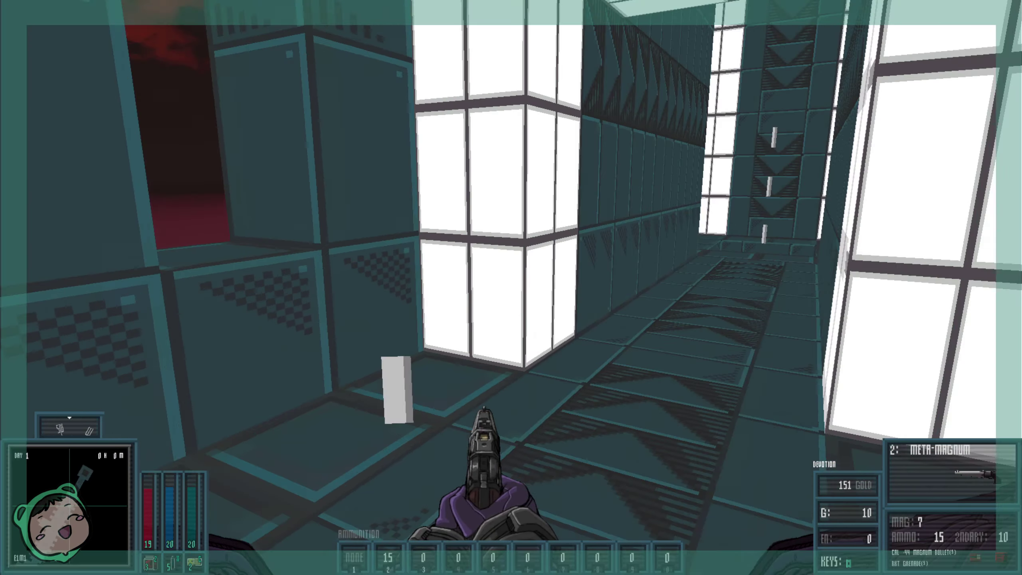
key(w)
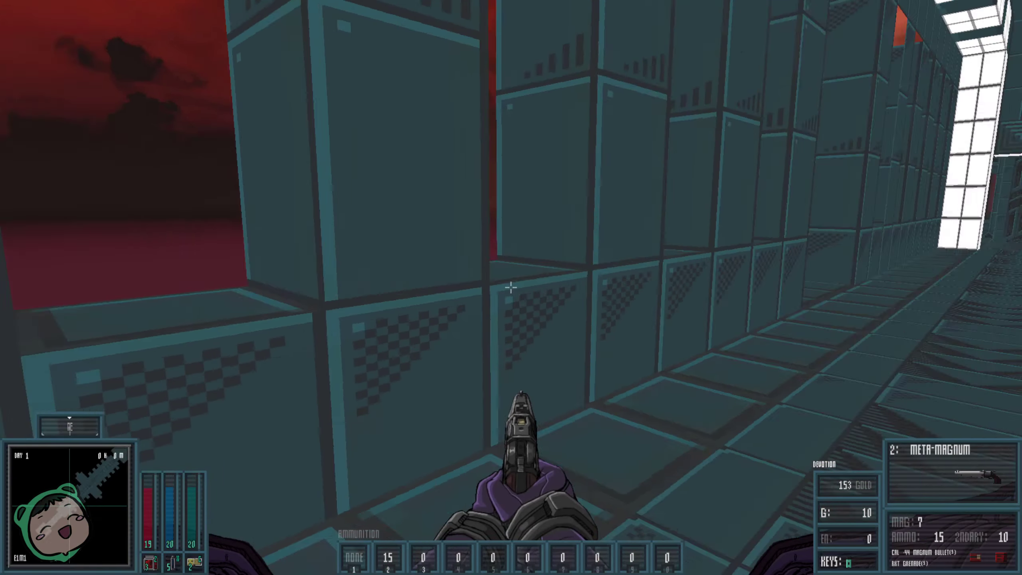
key(w)
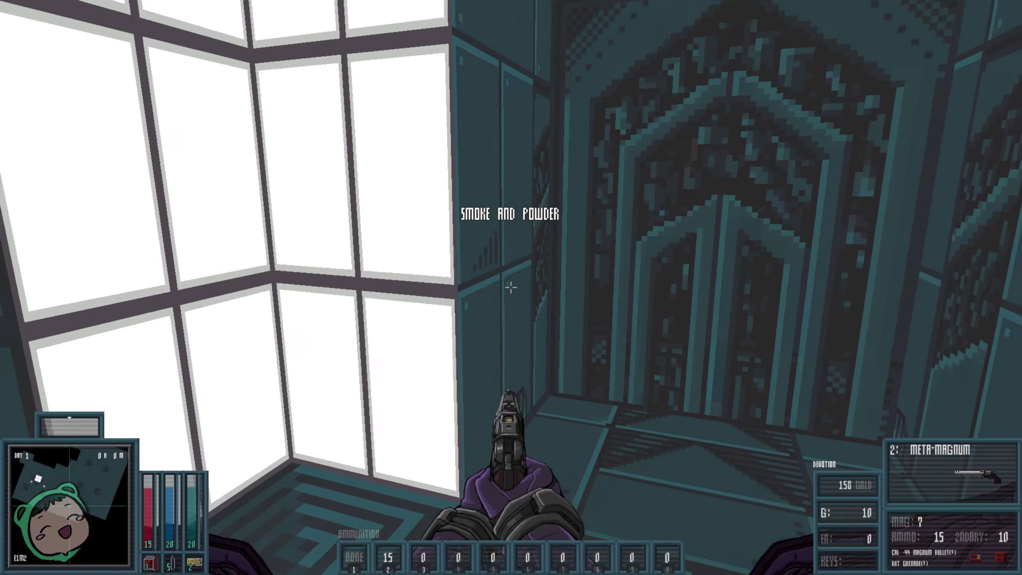
Equip the Auto-Rifle, collect the rifle ammo and grenades, and cross the bridge toward the towers
key(1)
key(3)
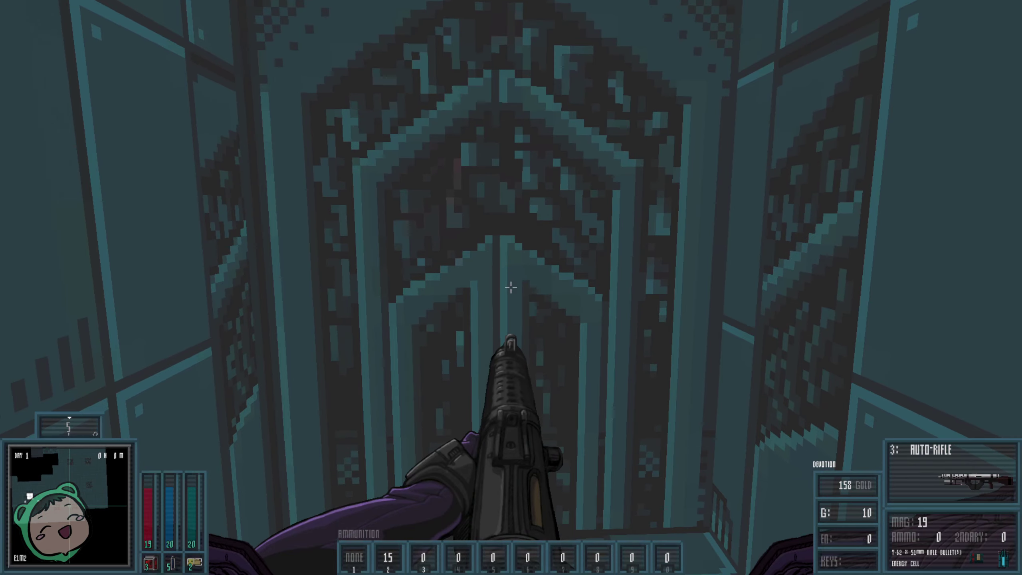
key(2)
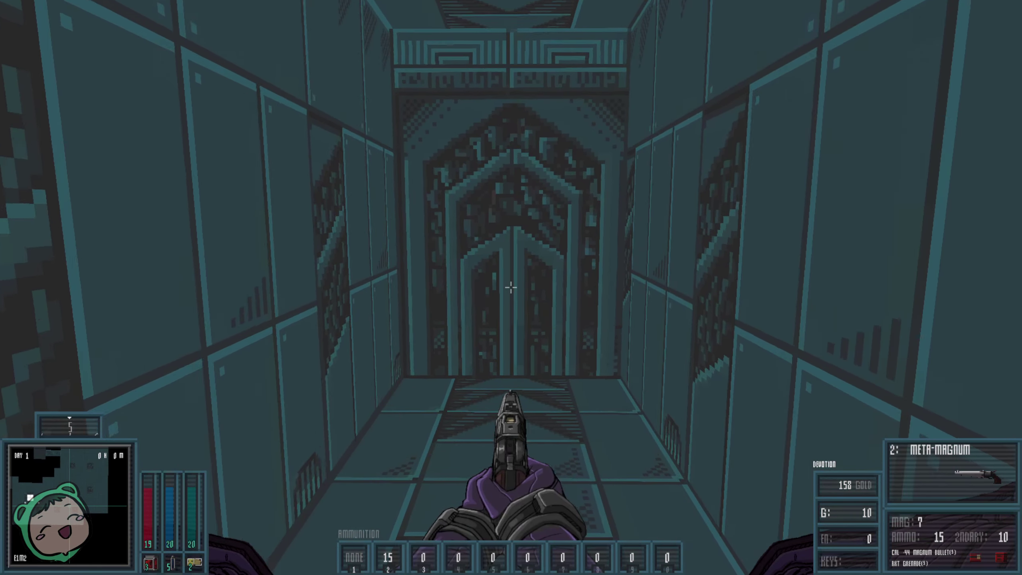
key(w)
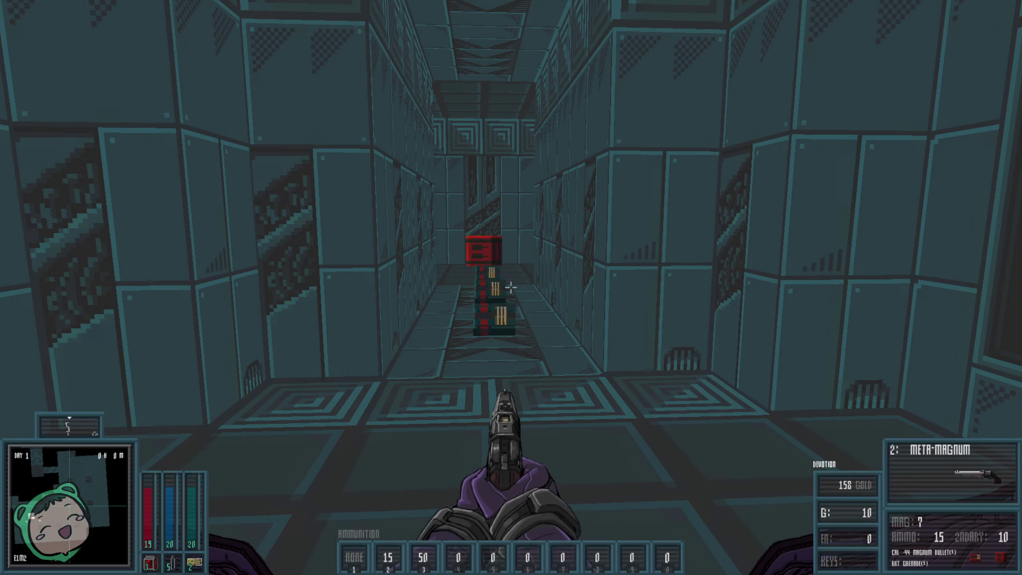
key(3)
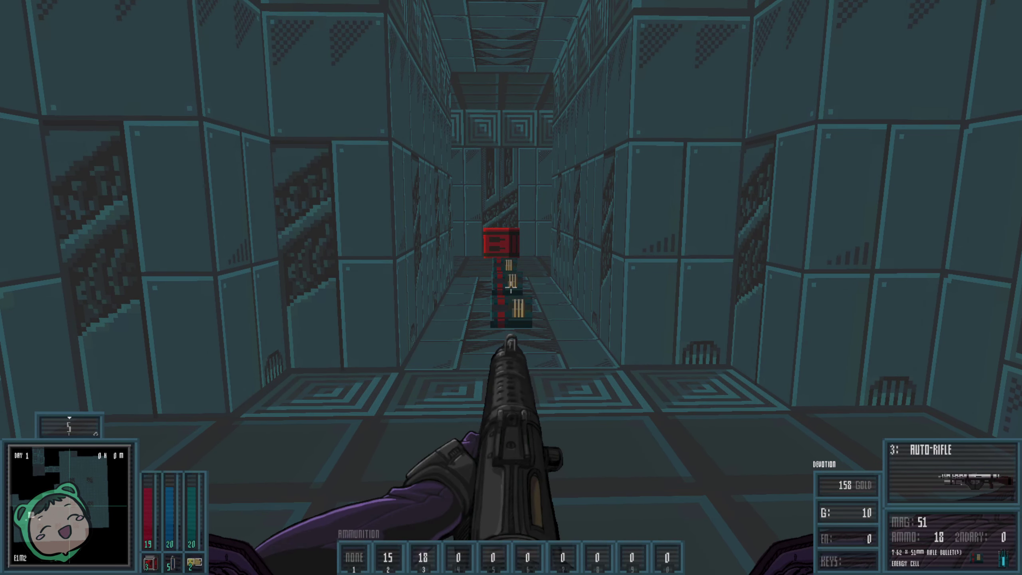
key(w)
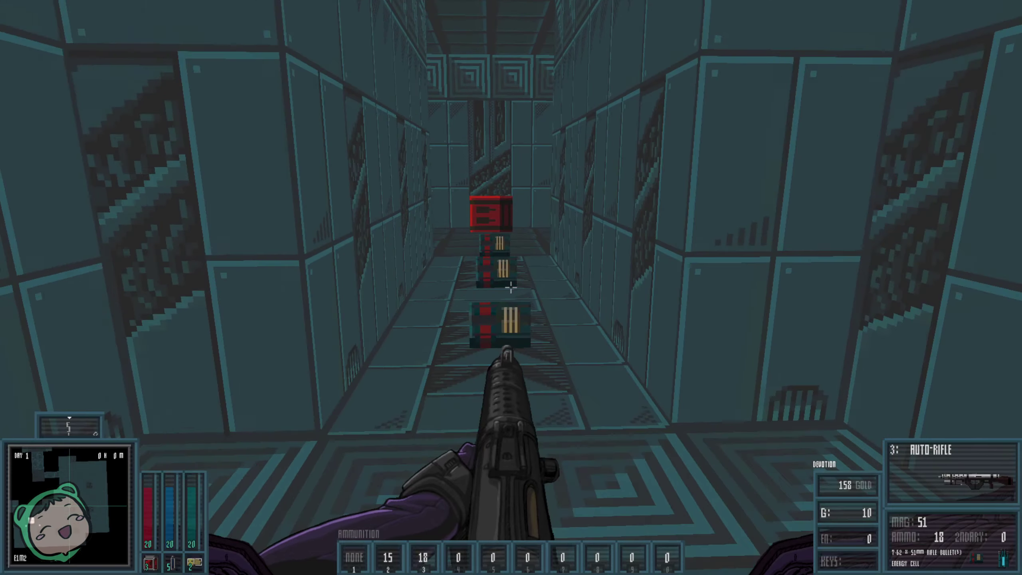
key(w)
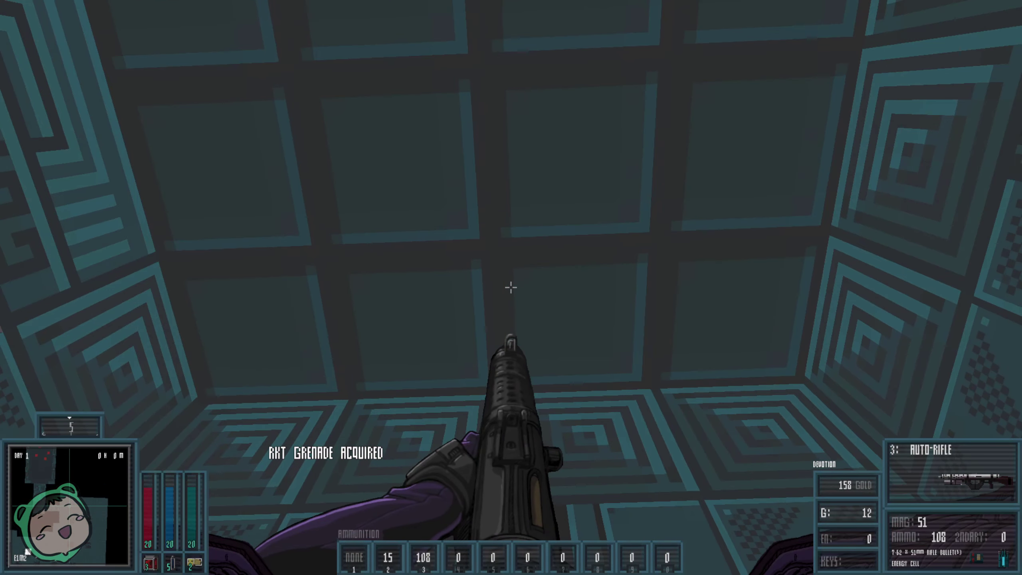
key(w)
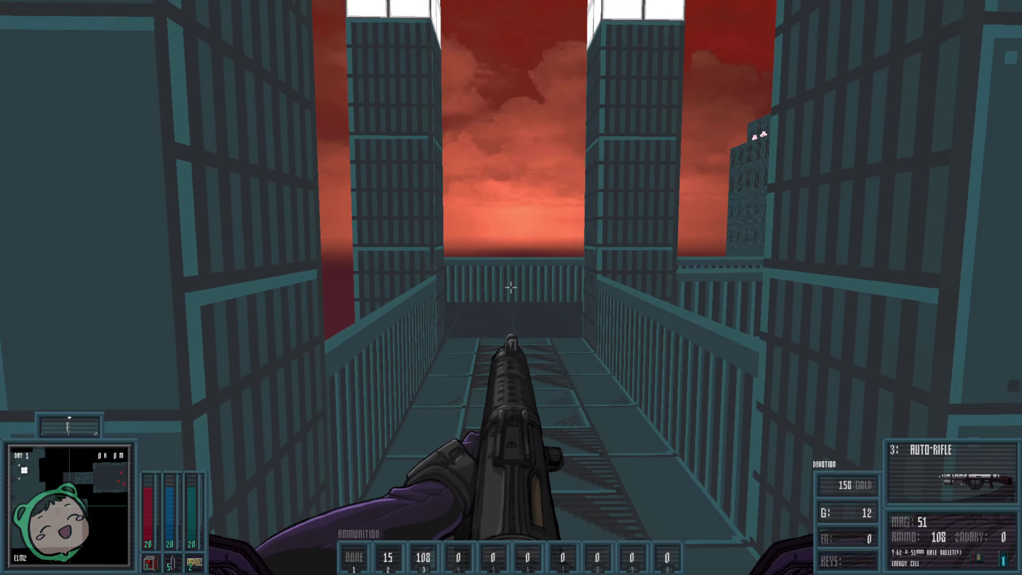
key(w)
Fire toward the towers, reload and kill the red-robed figure on the bridge
click(511, 288)
key(w)
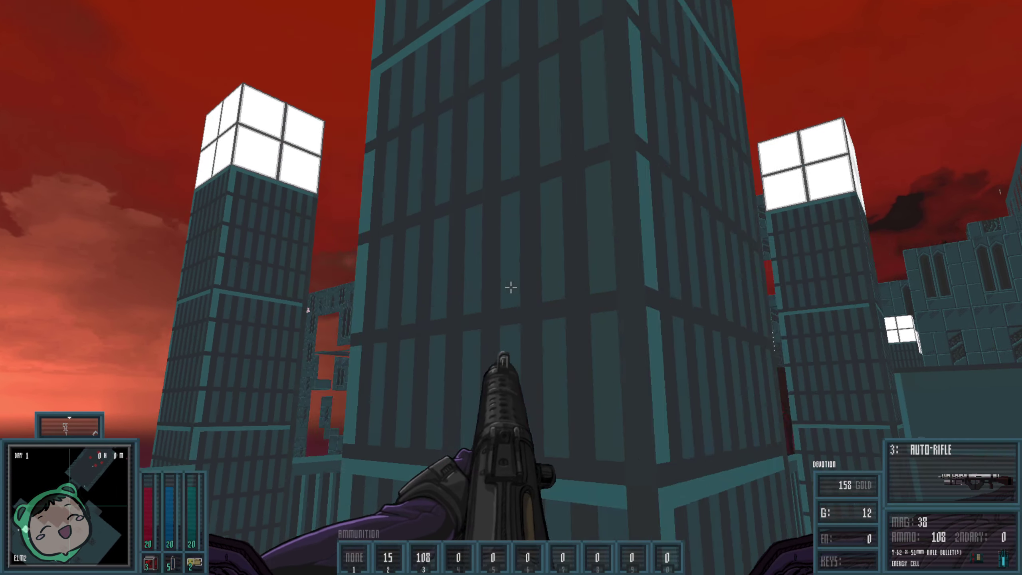
key(r)
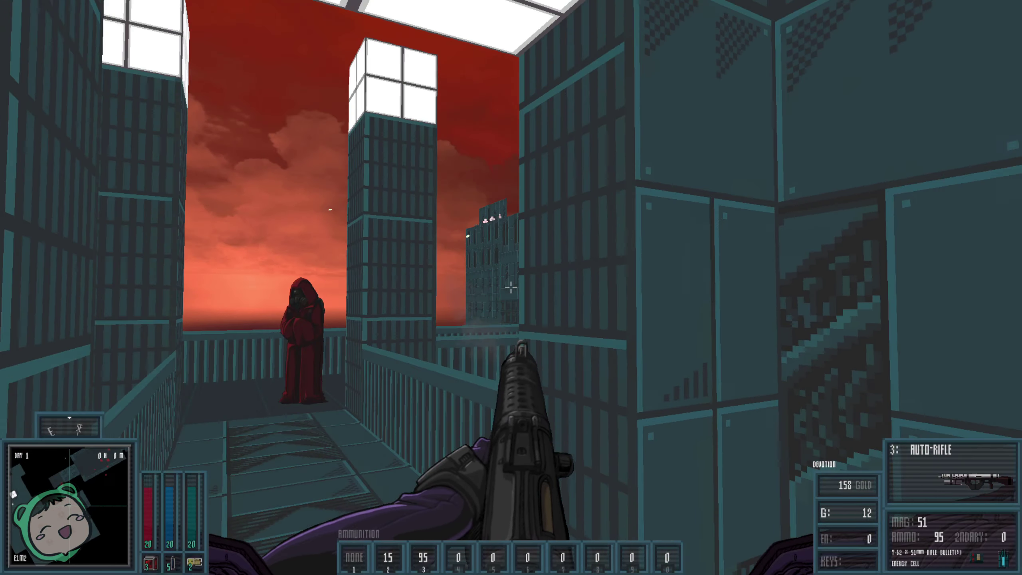
click(512, 287)
key(w)
click(511, 288)
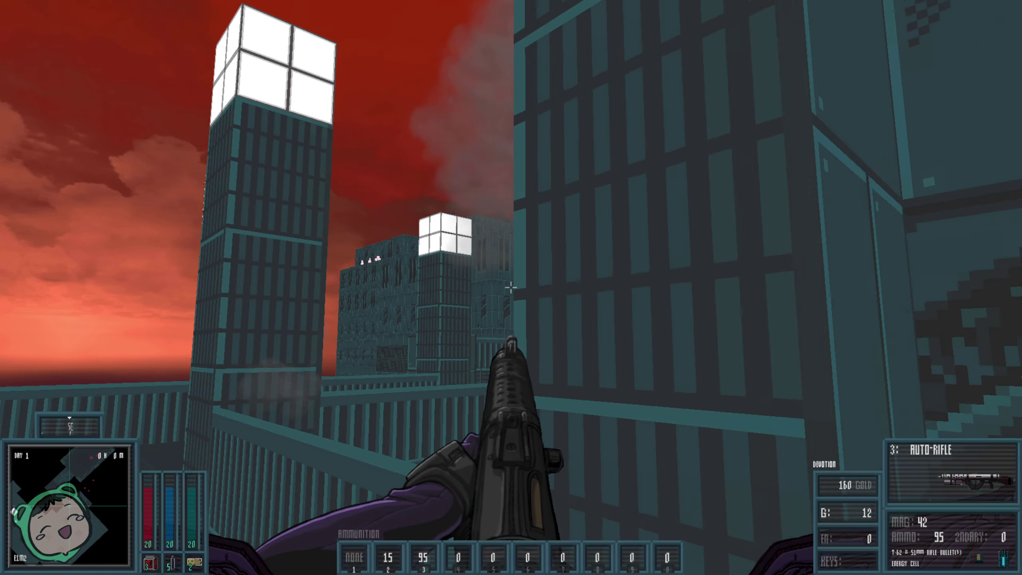
Fire repeated auto-rifle bursts at the rooftop enemy until the magazine empties
click(512, 288)
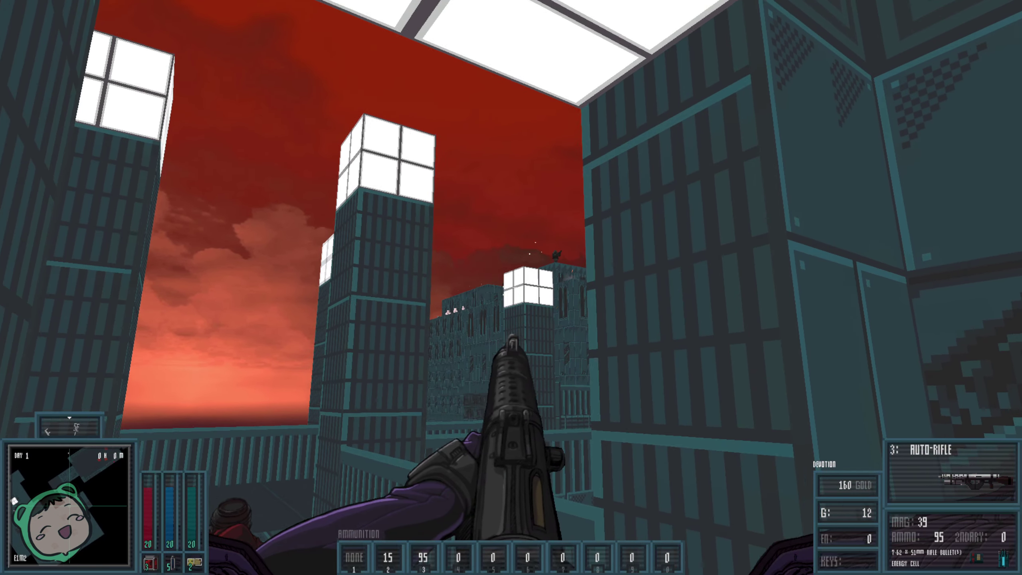
click(512, 288)
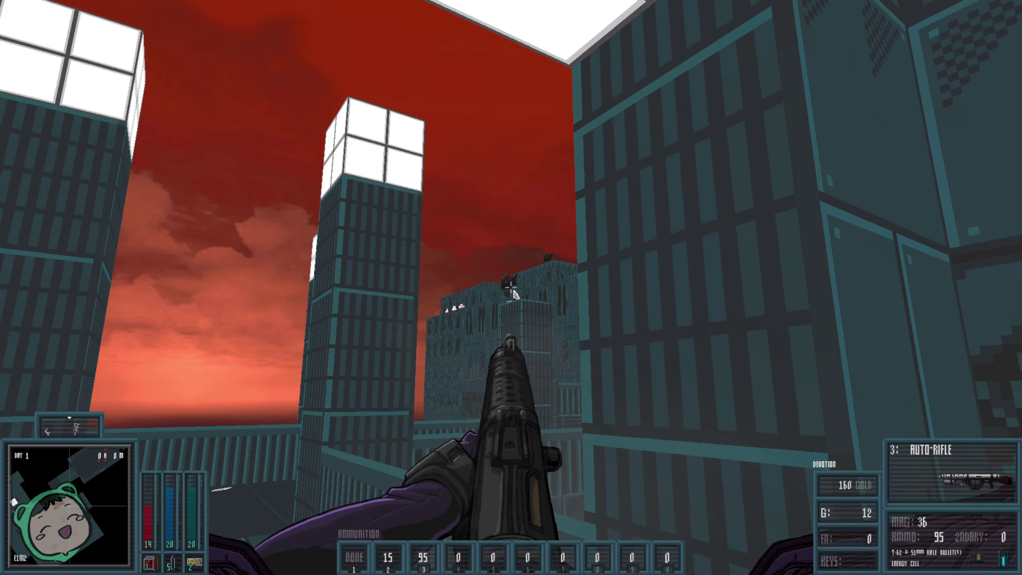
click(511, 288)
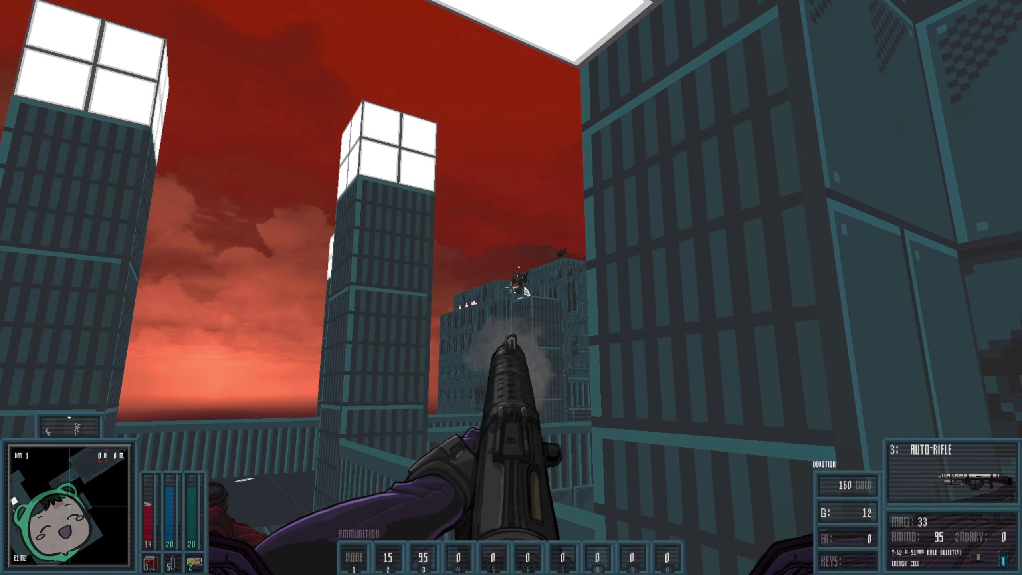
click(511, 287)
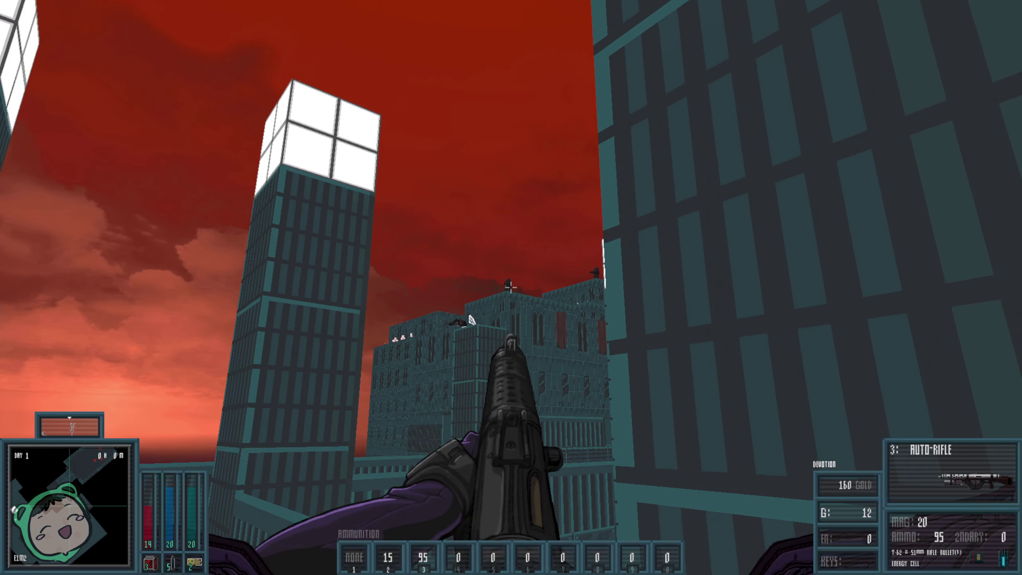
click(511, 287)
click(511, 288)
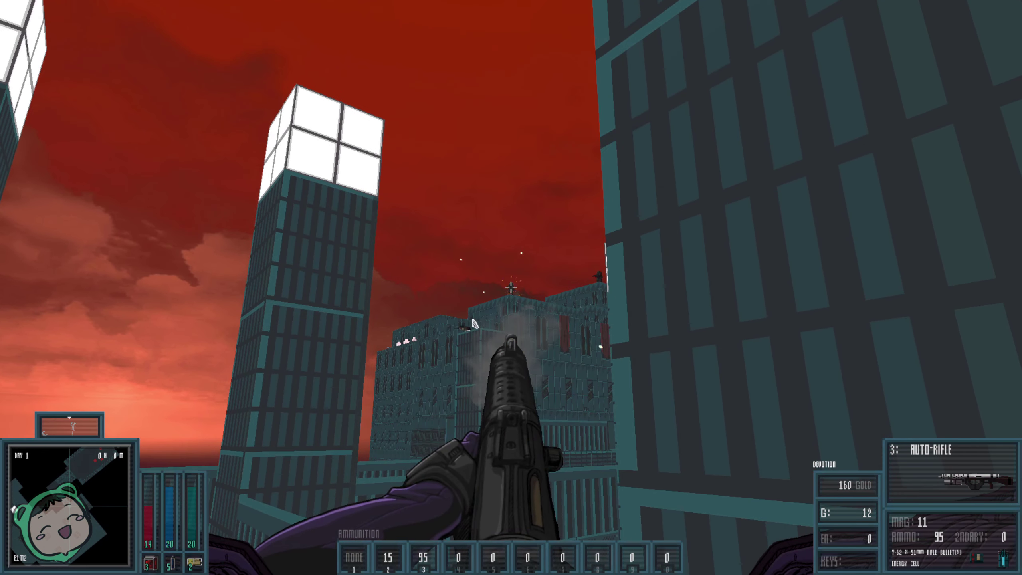
click(511, 288)
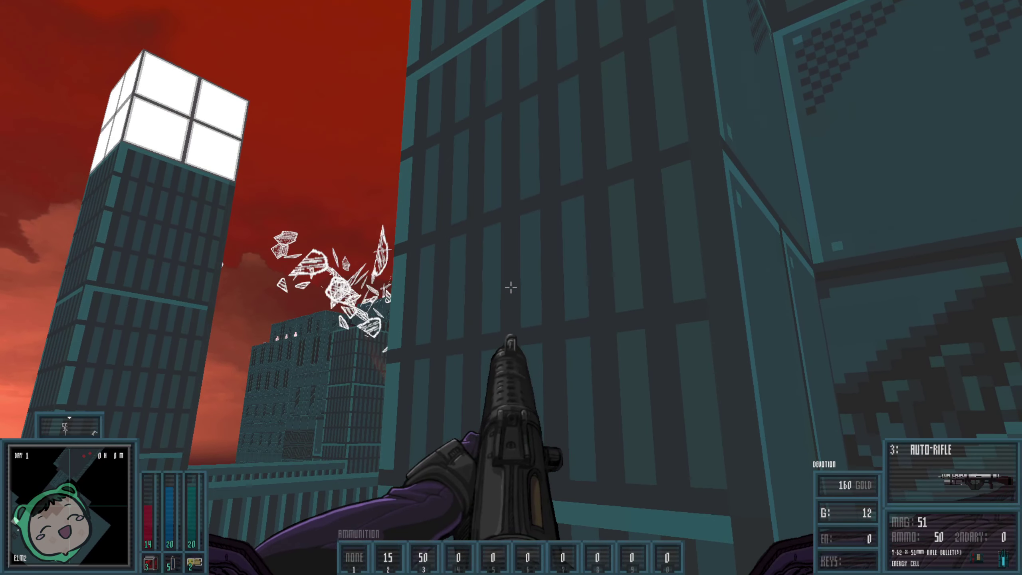
Aim down the sights and fire several bursts at the rooftop soldier
right_click(511, 287)
click(512, 288)
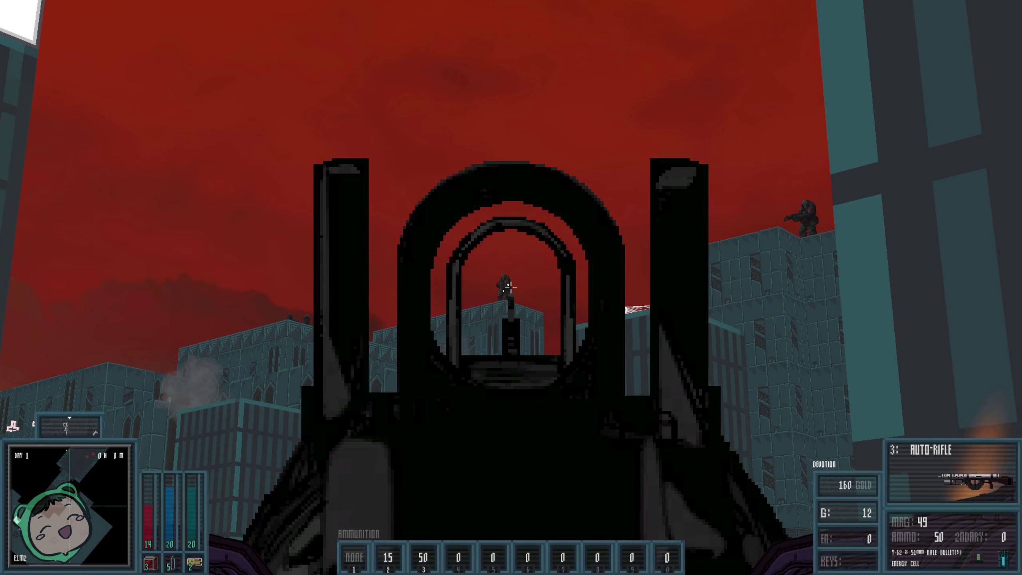
click(511, 288)
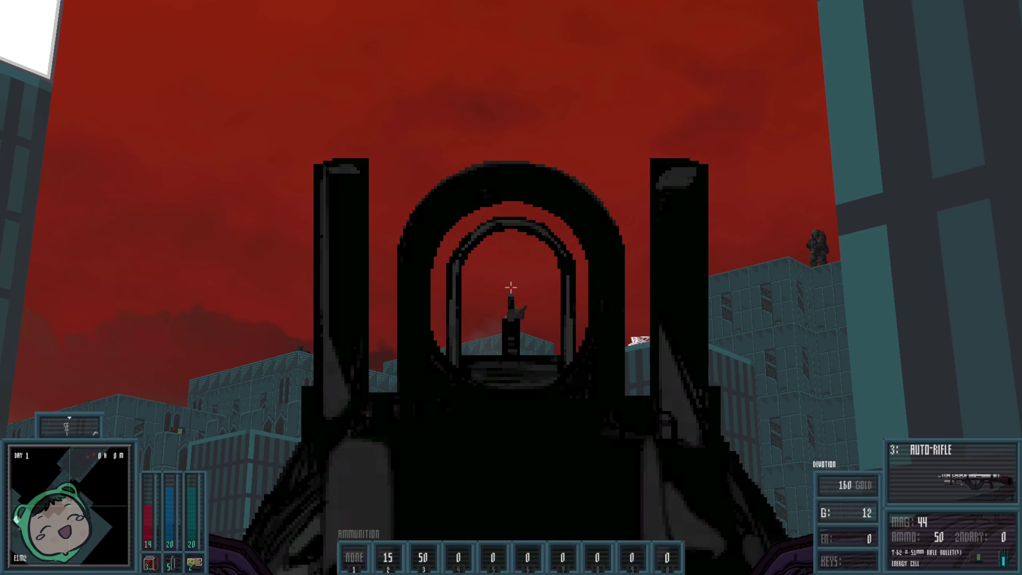
click(512, 288)
click(511, 288)
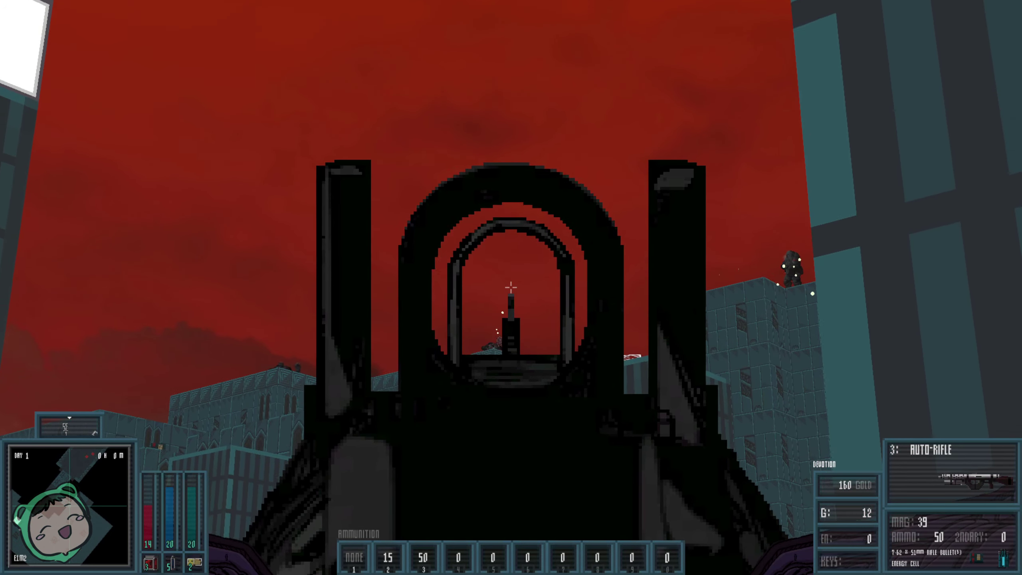
right_click(511, 288)
right_click(512, 288)
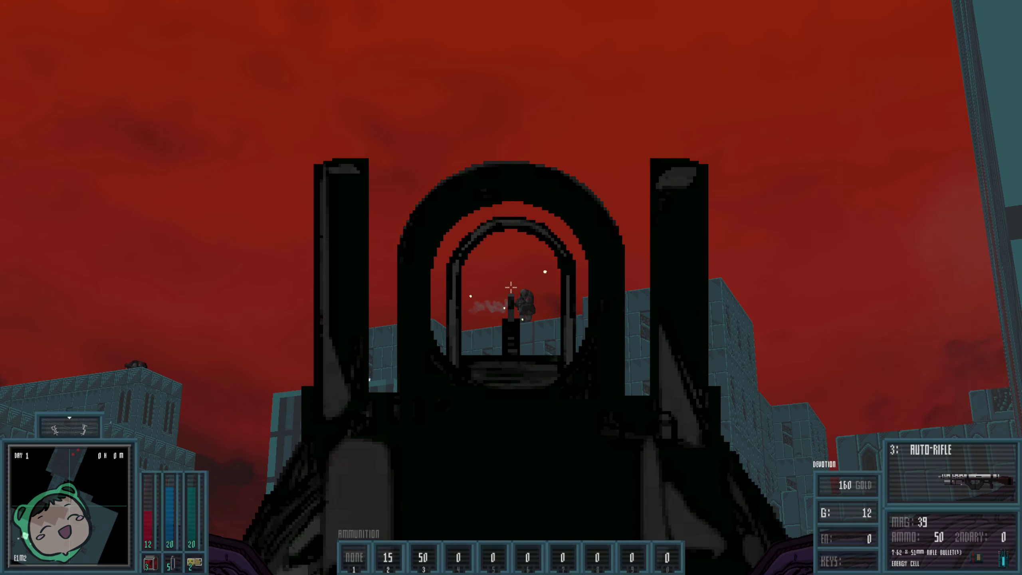
click(511, 288)
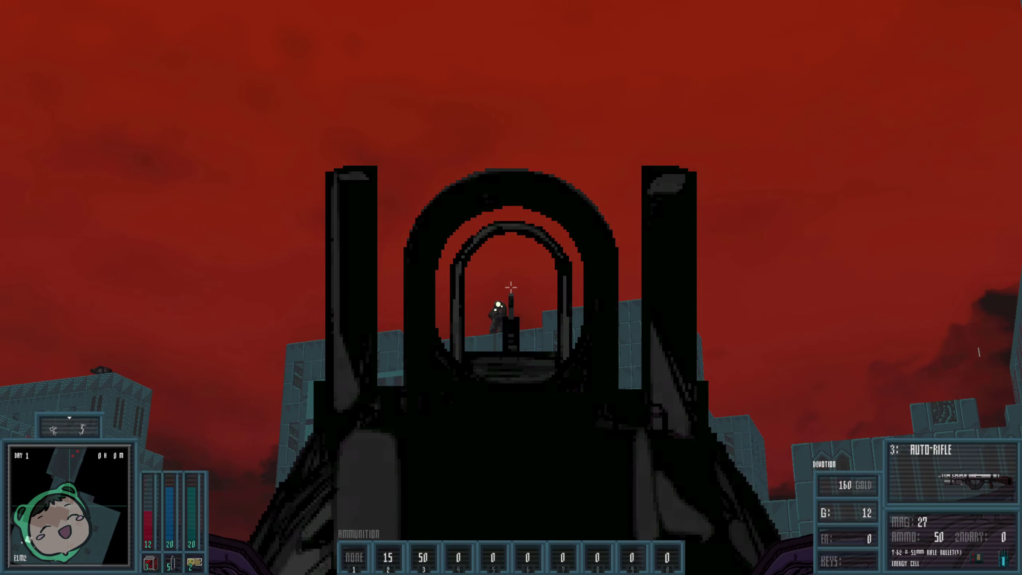
Reload and gun down the three hooded cultists on the bridge
right_click(512, 288)
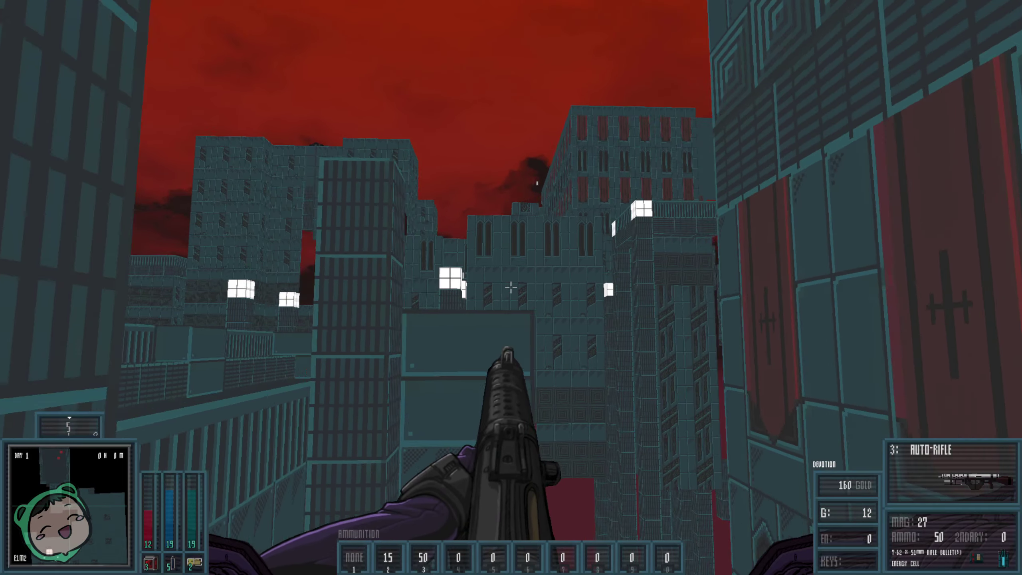
key(r)
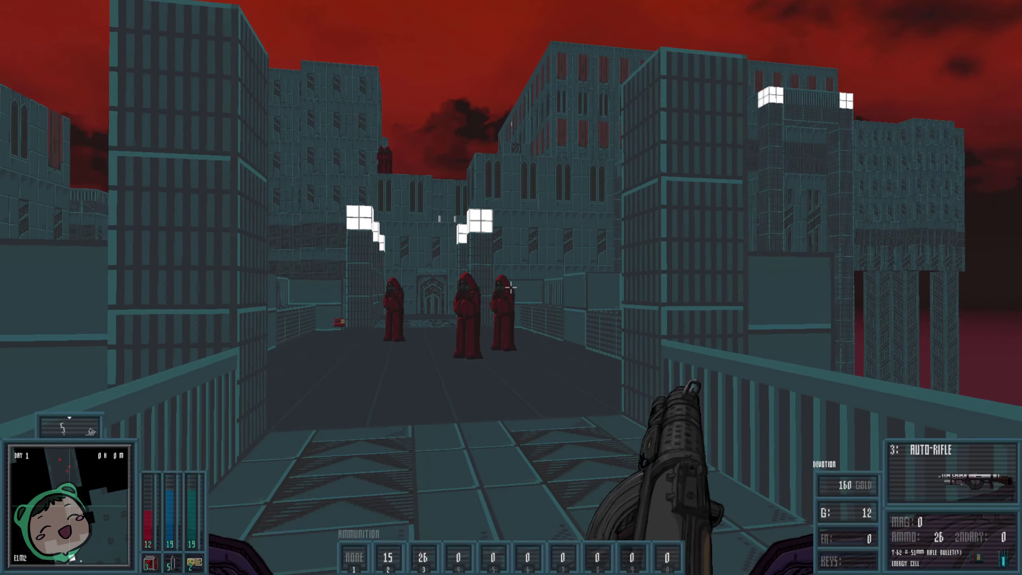
right_click(511, 288)
click(512, 287)
click(511, 288)
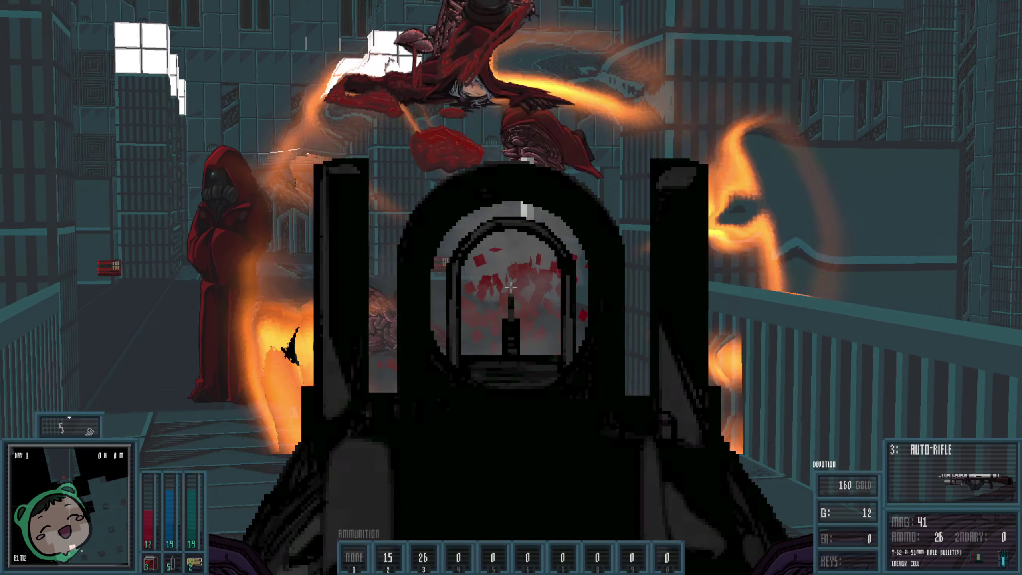
right_click(512, 288)
Equip the Meta-Magnum, cross the bridge for magnum ammo, shoot the enemy ahead and reload
key(2)
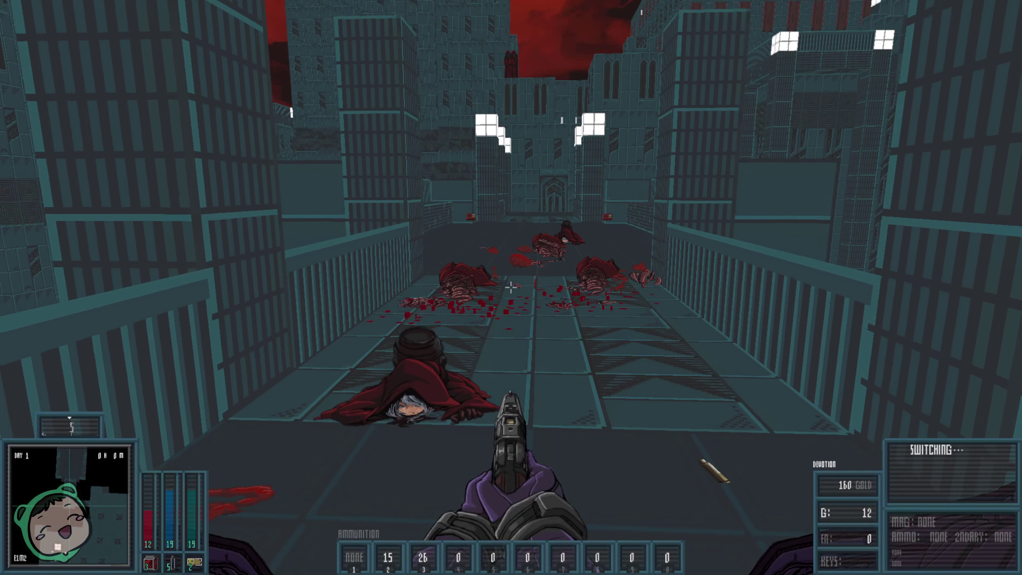
key(w)
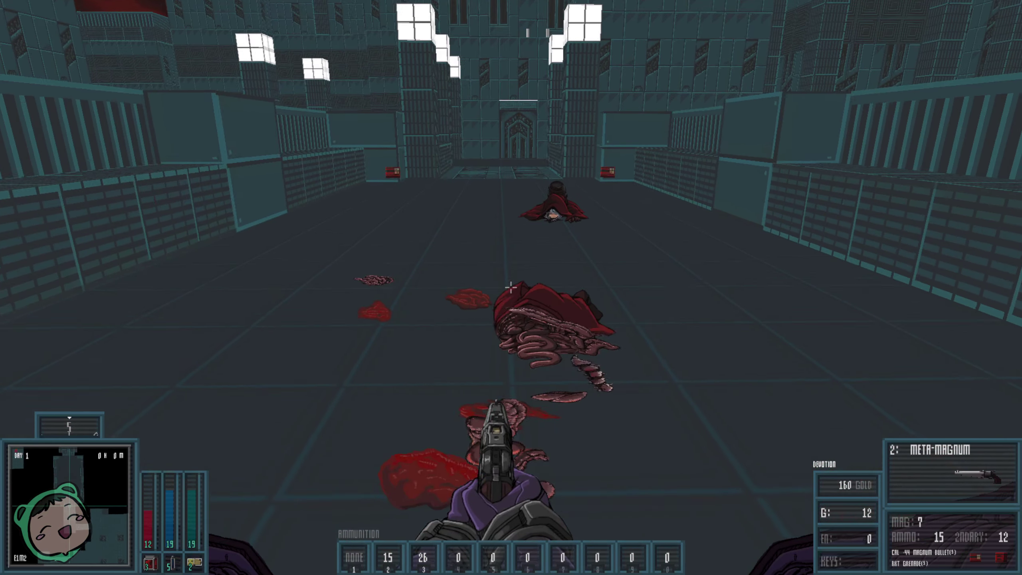
key(w)
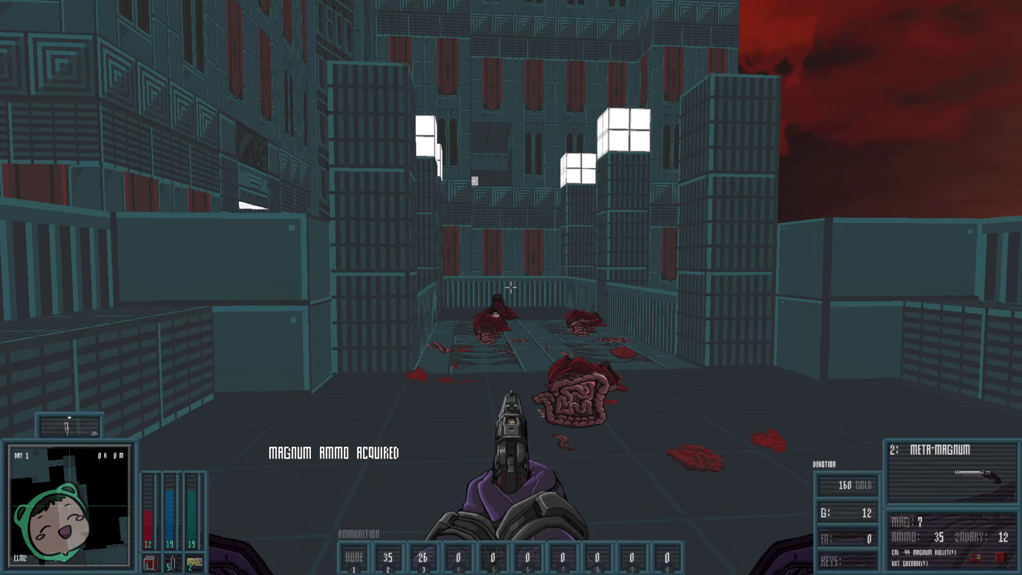
right_click(511, 287)
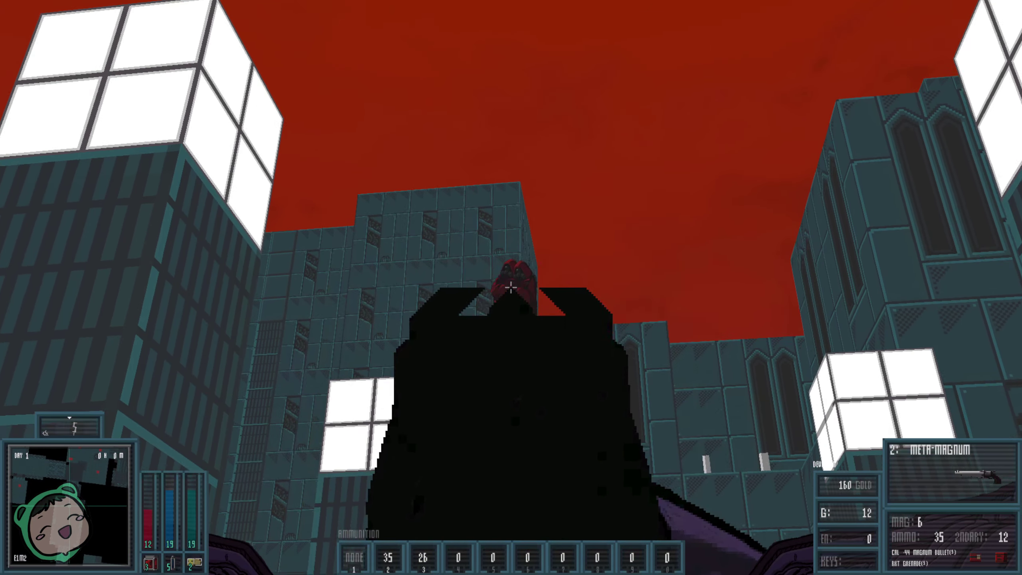
click(512, 288)
click(511, 288)
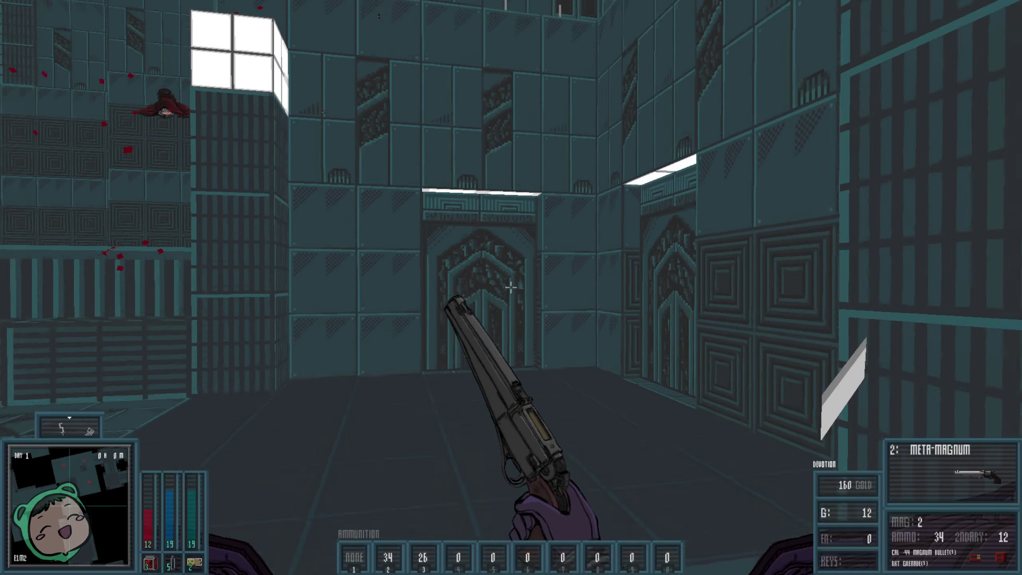
right_click(511, 288)
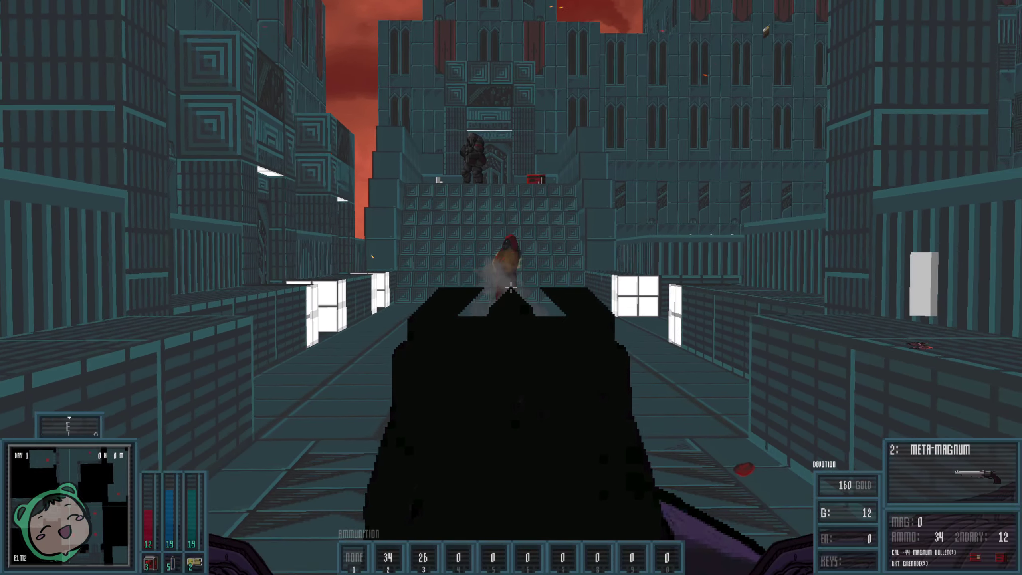
key(r)
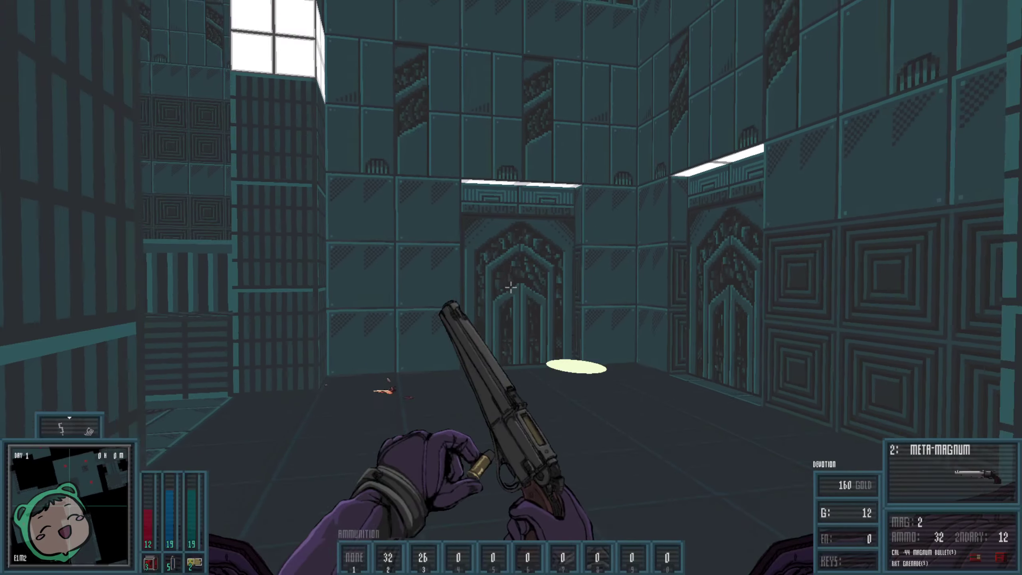
Kill the armored soldier and hooded enemy, then collect ammo (magnum 34, rifle 56)
right_click(511, 288)
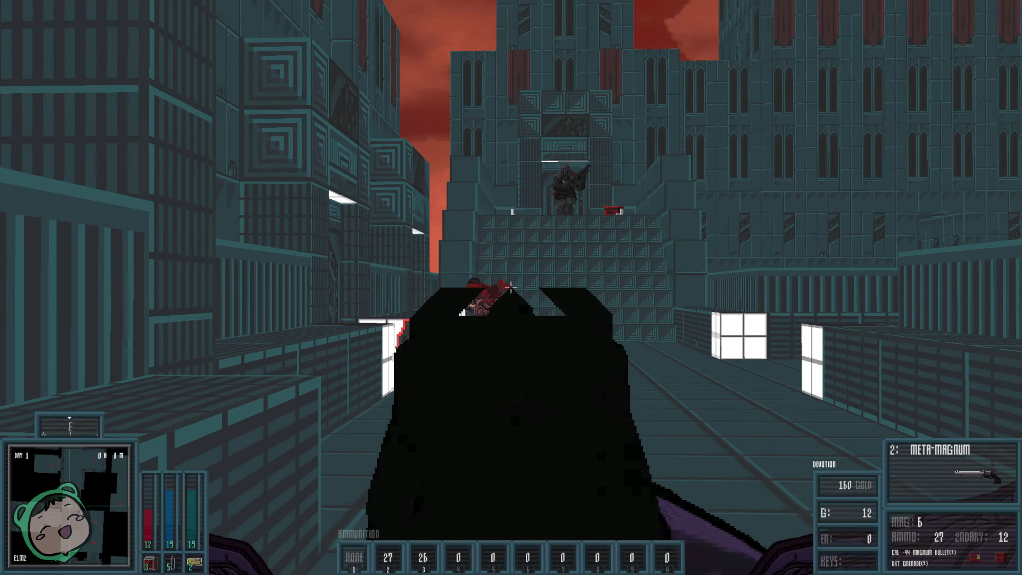
click(511, 284)
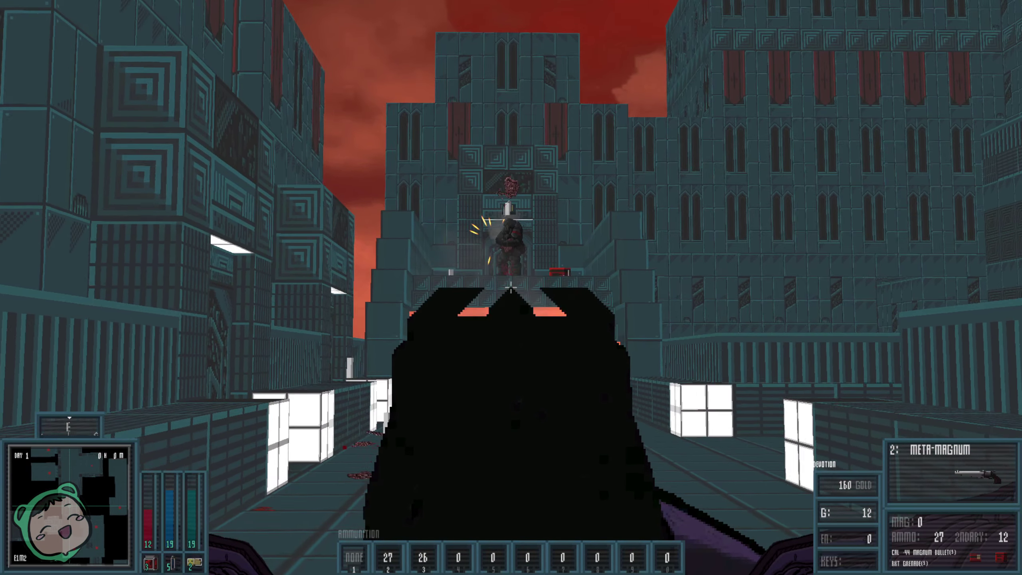
key(r)
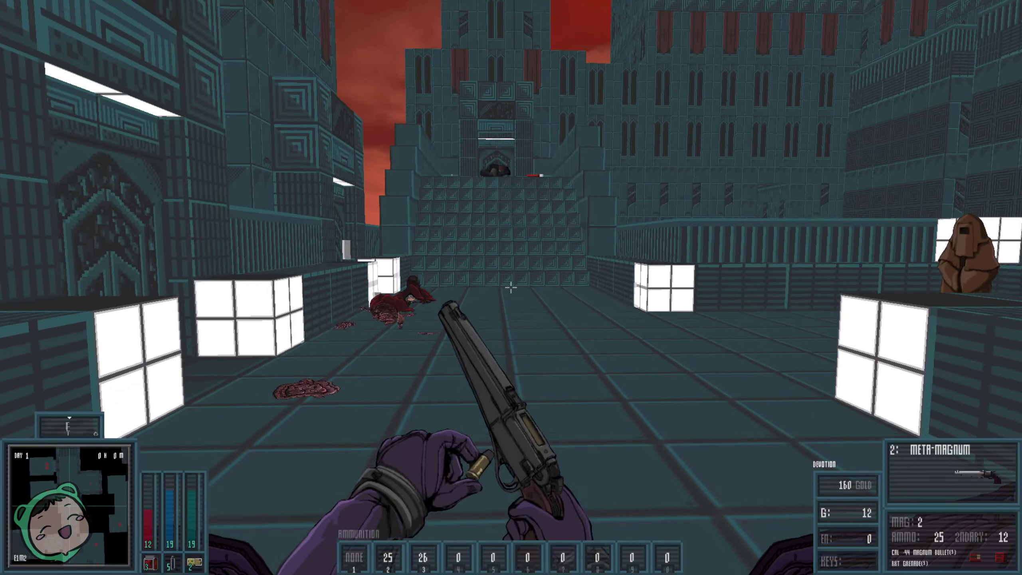
click(512, 288)
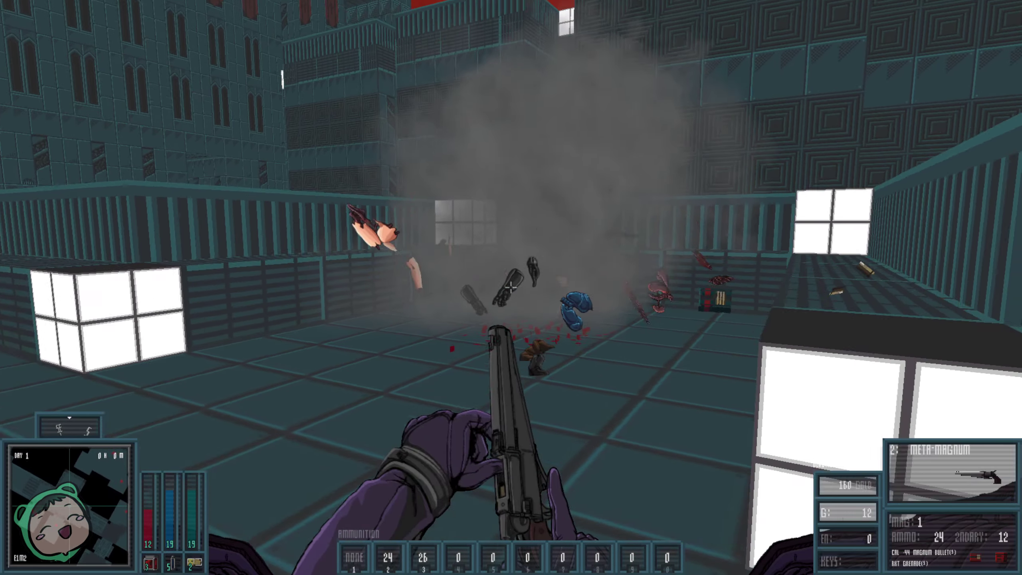
key(w)
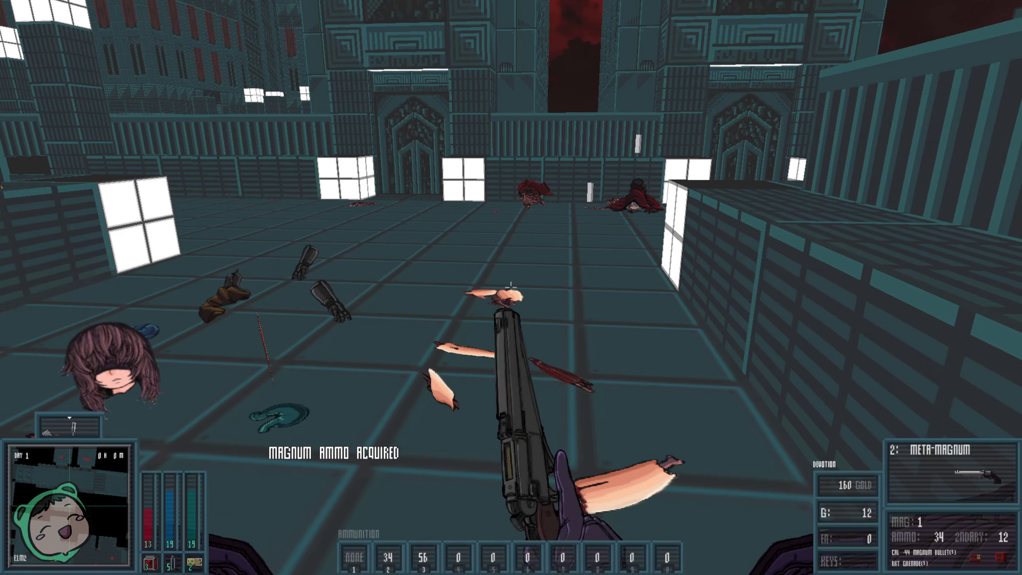
key(w)
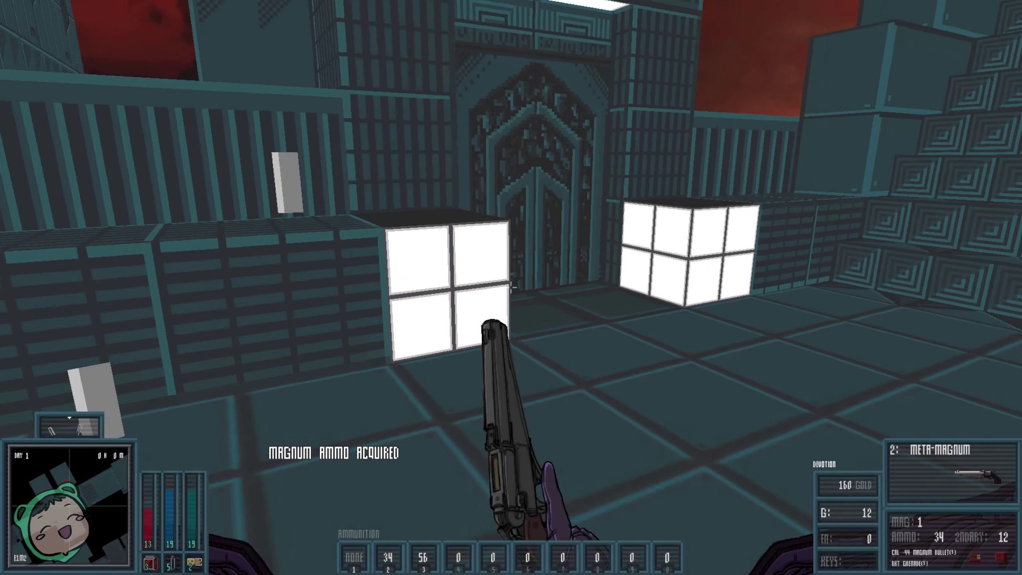
Walk up the steps, collecting rifle ammo, gold and a rocket grenade
key(w)
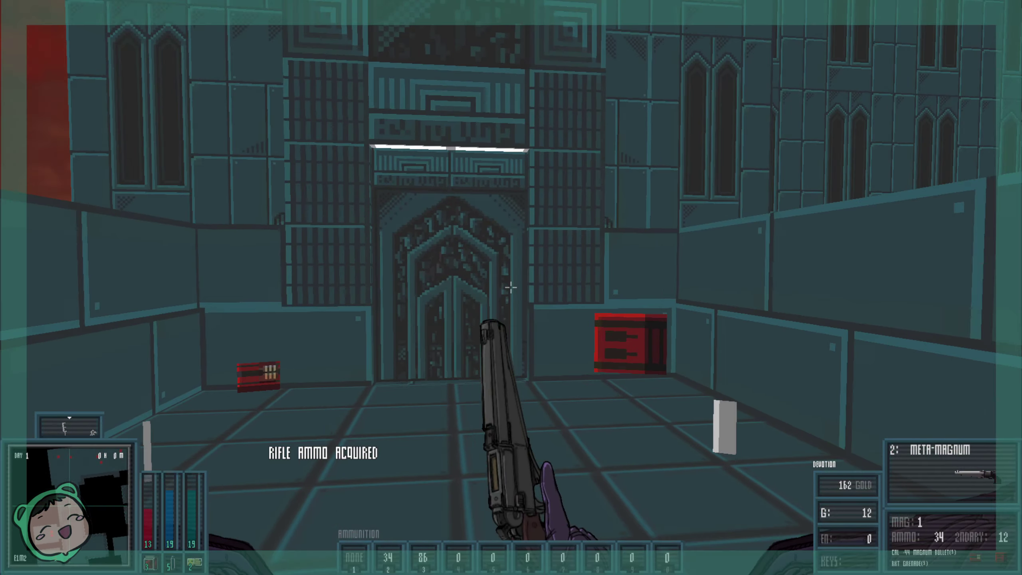
key(w)
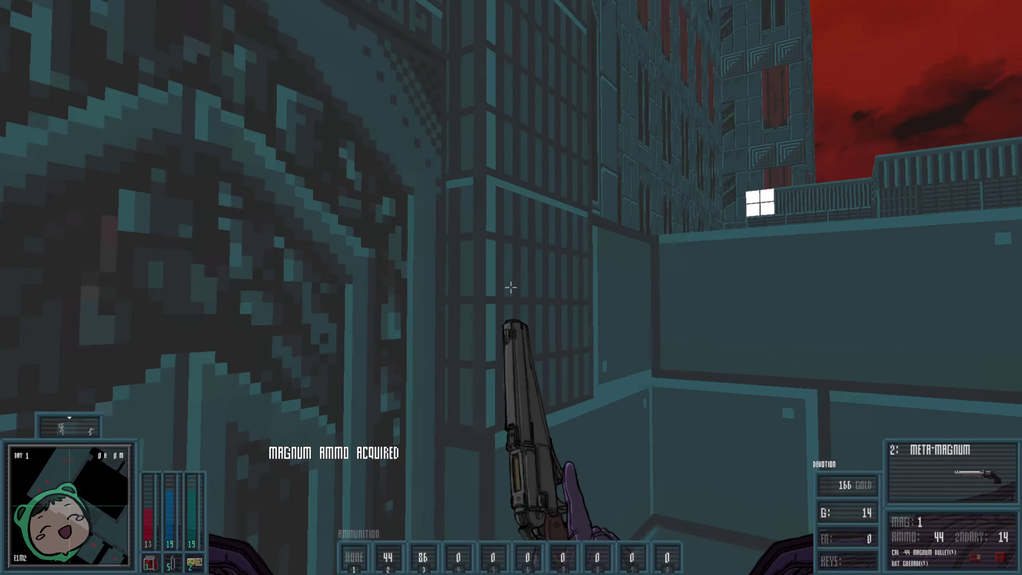
key(w)
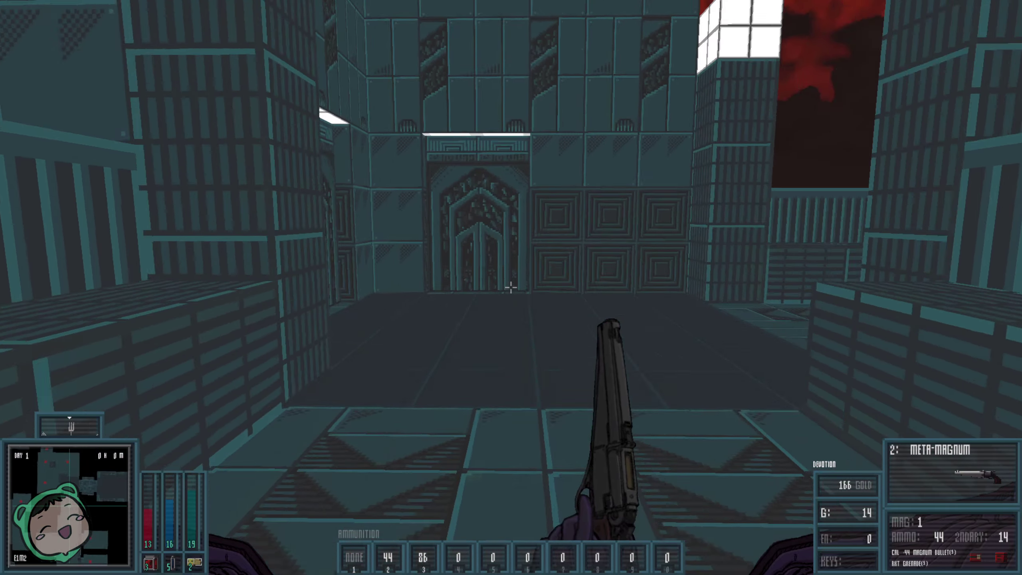
key(w)
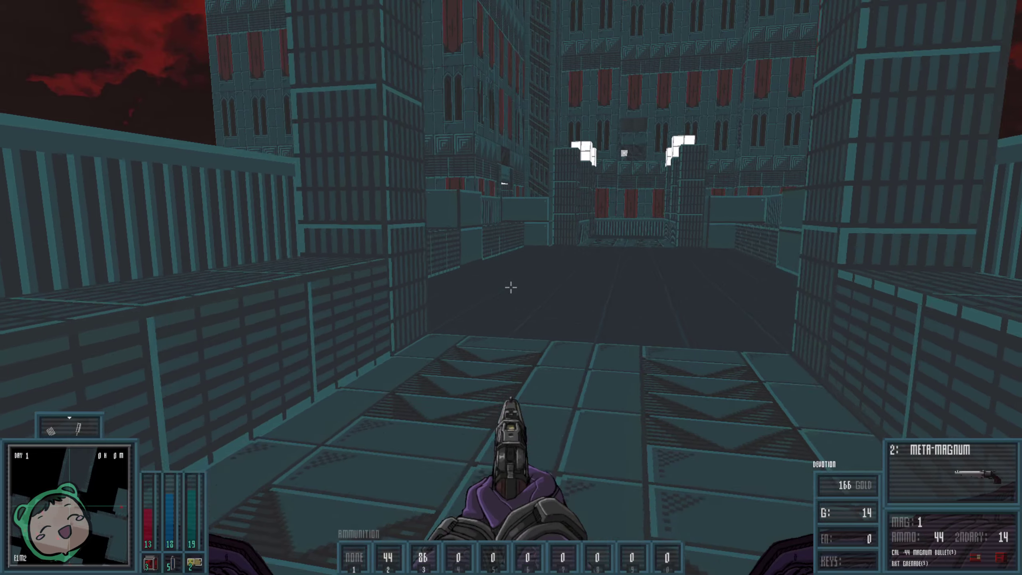
key(w)
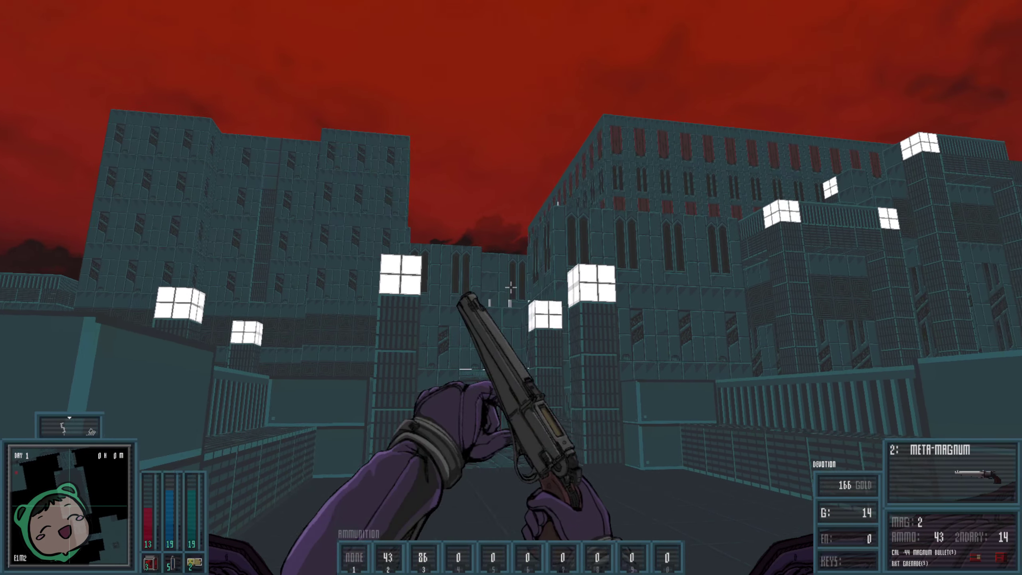
Cross the courtyard toward the tall building and climb over the railing onto the rooftop
key(w)
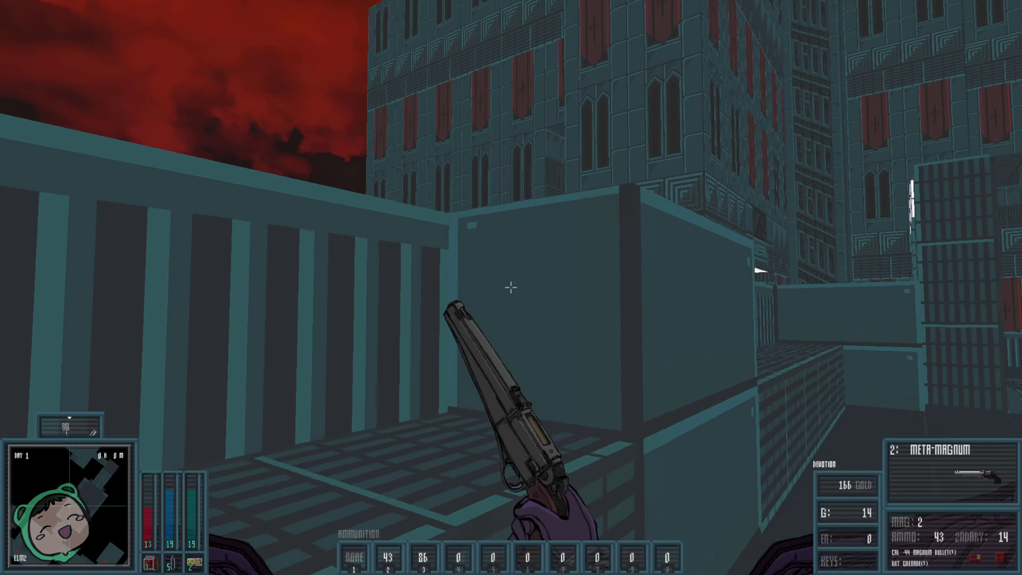
key(w)
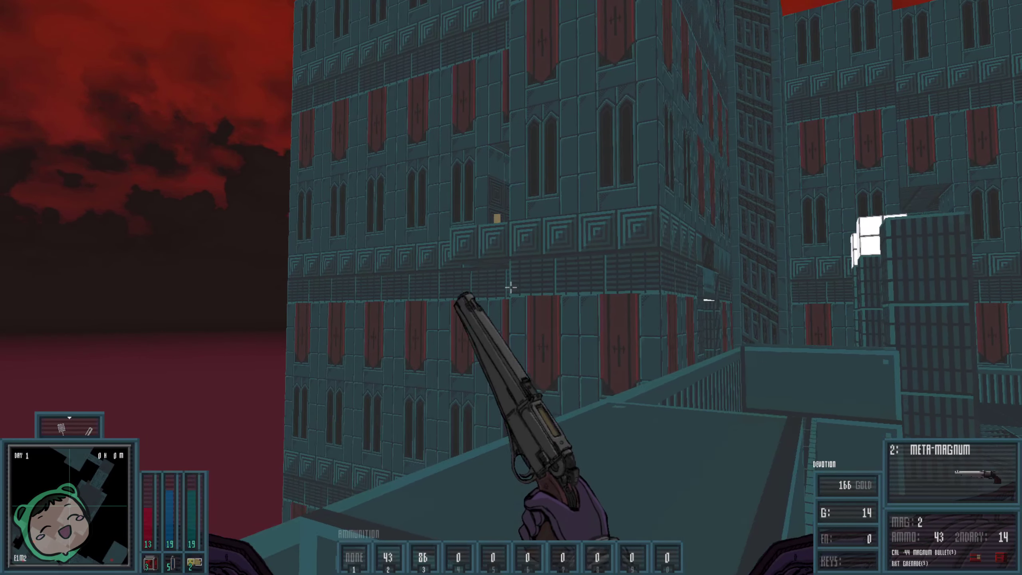
key(w)
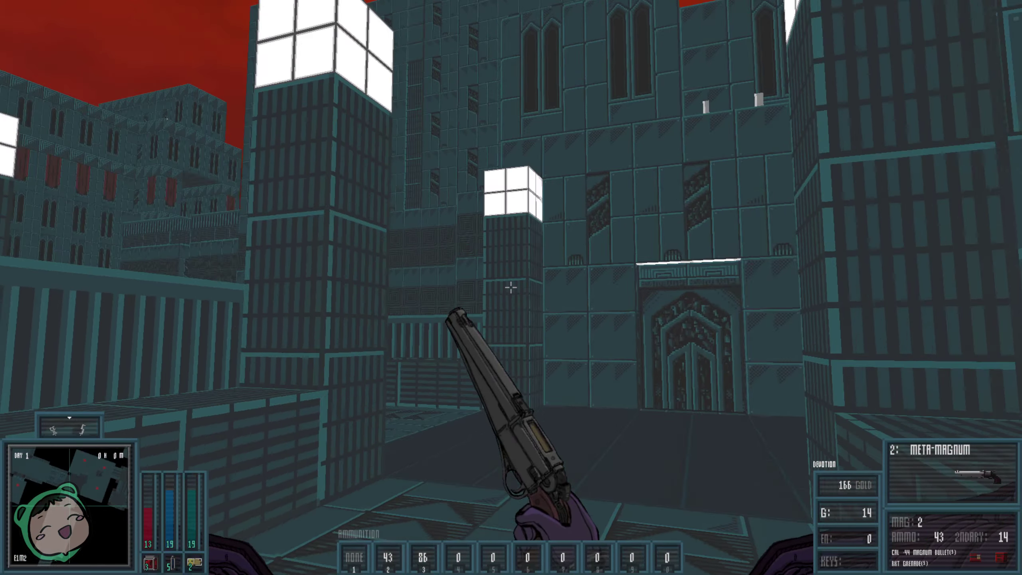
key(w)
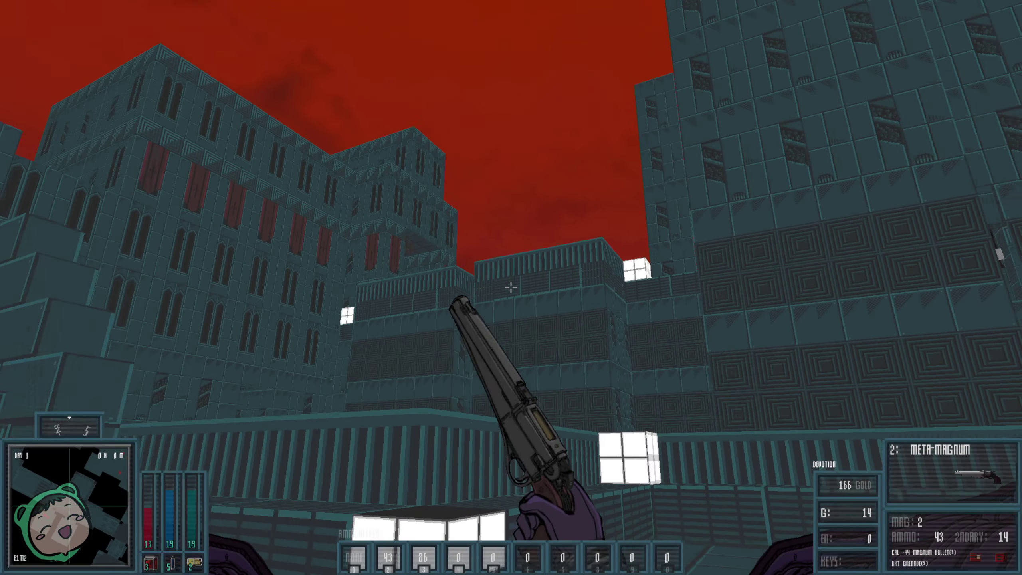
key(w)
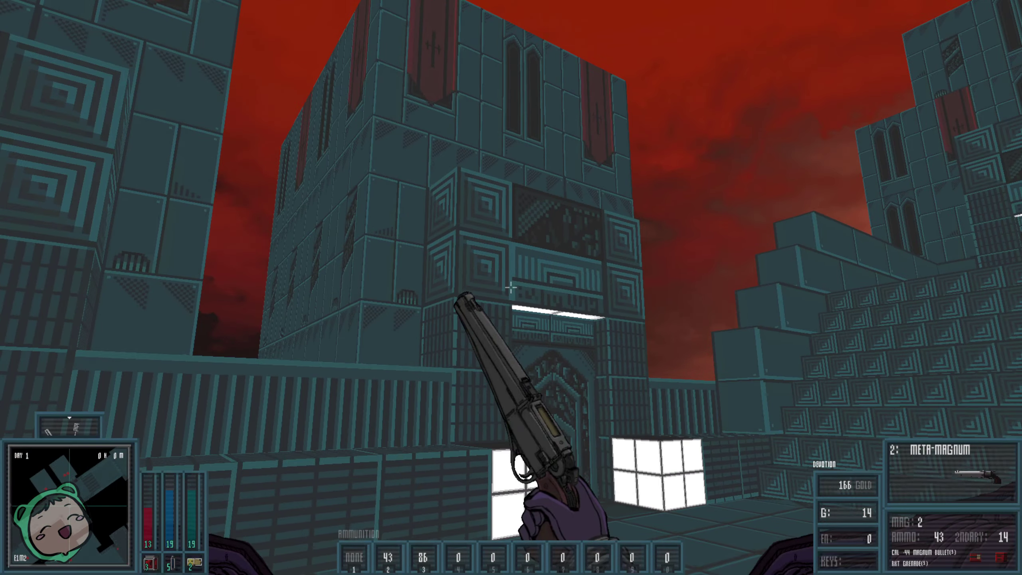
key(w)
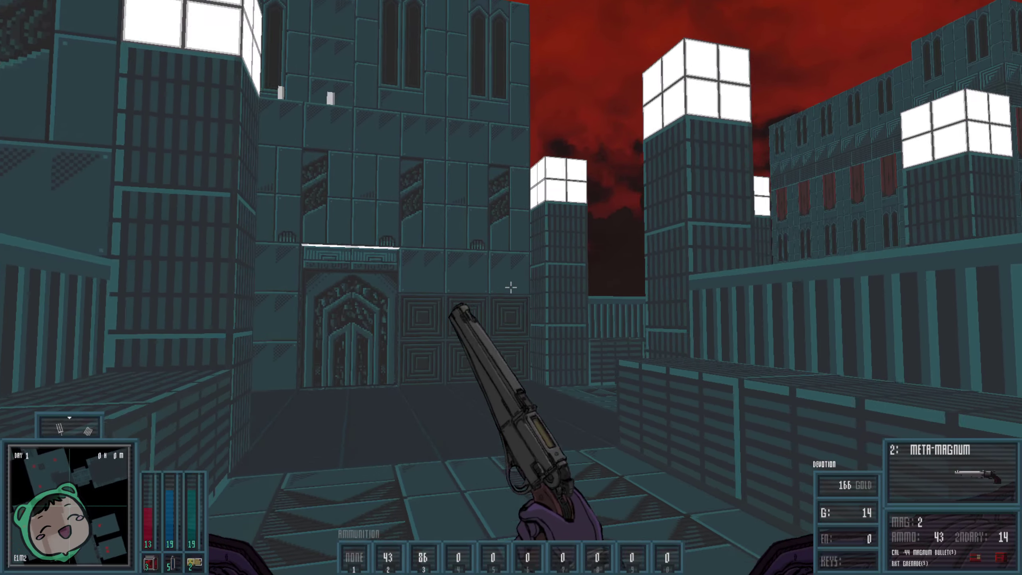
key(w)
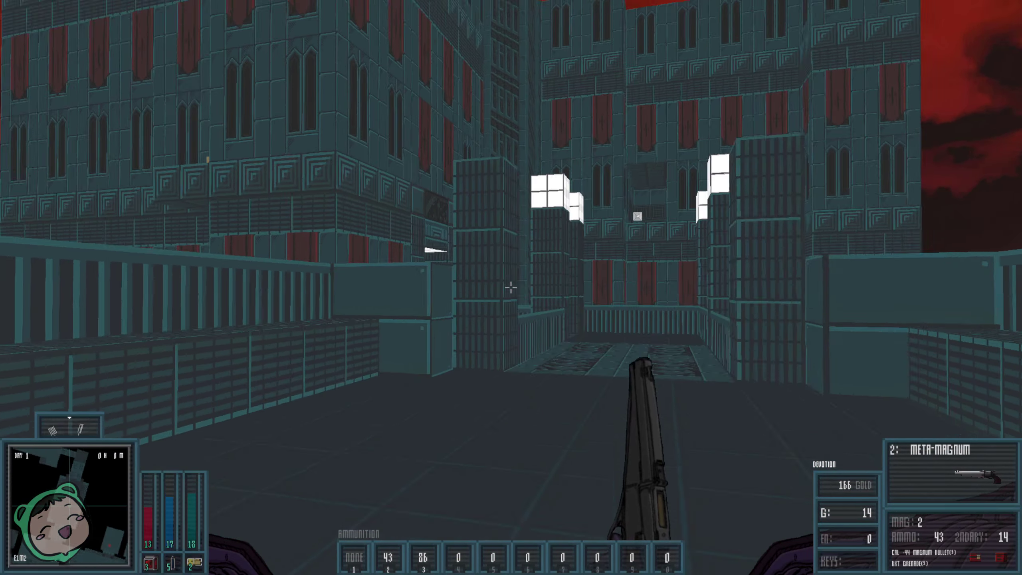
key(w)
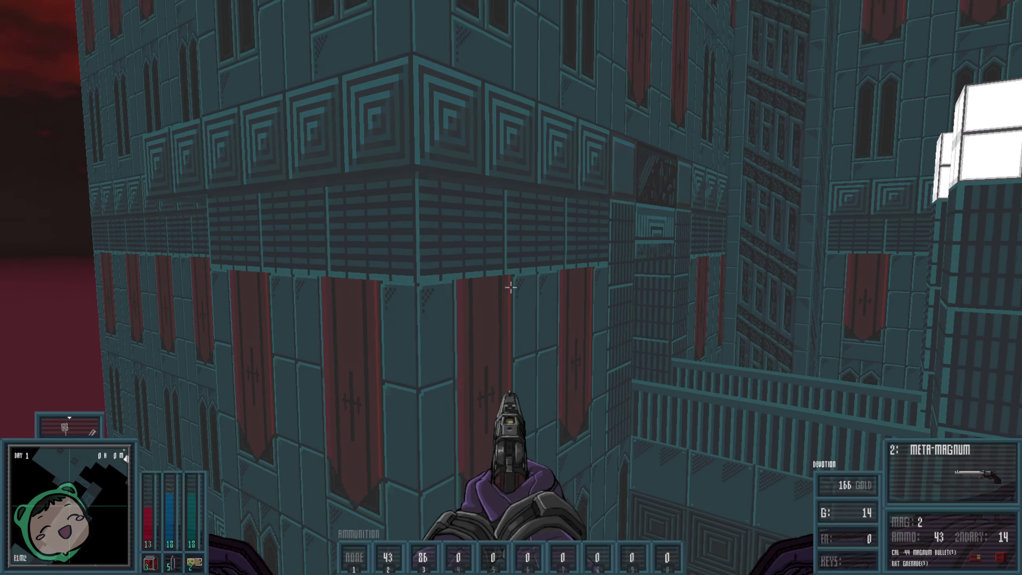
Reach the ledge, reload the magnum twice, and enter the tiled corridor
key(s)
key(w)
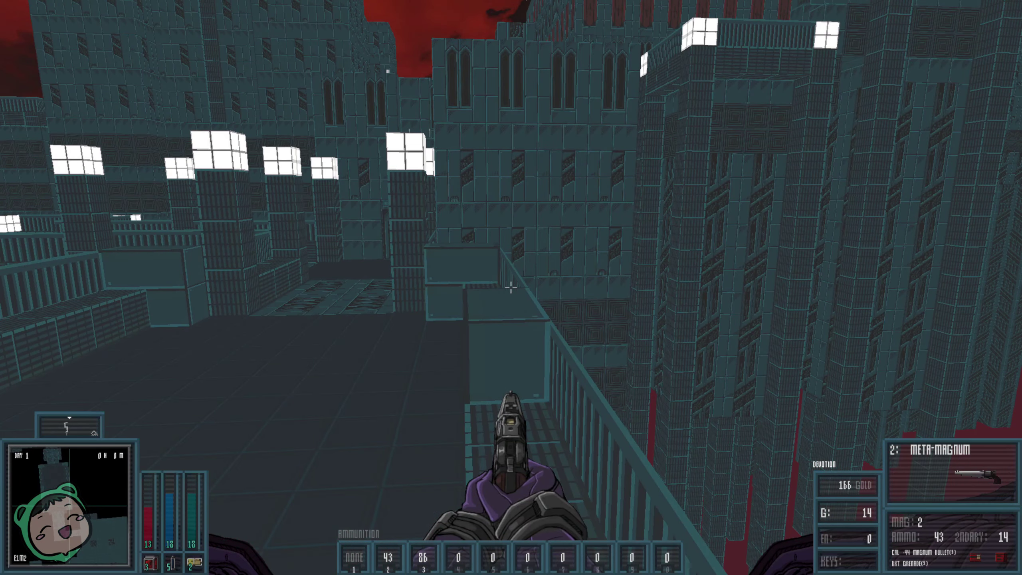
key(w)
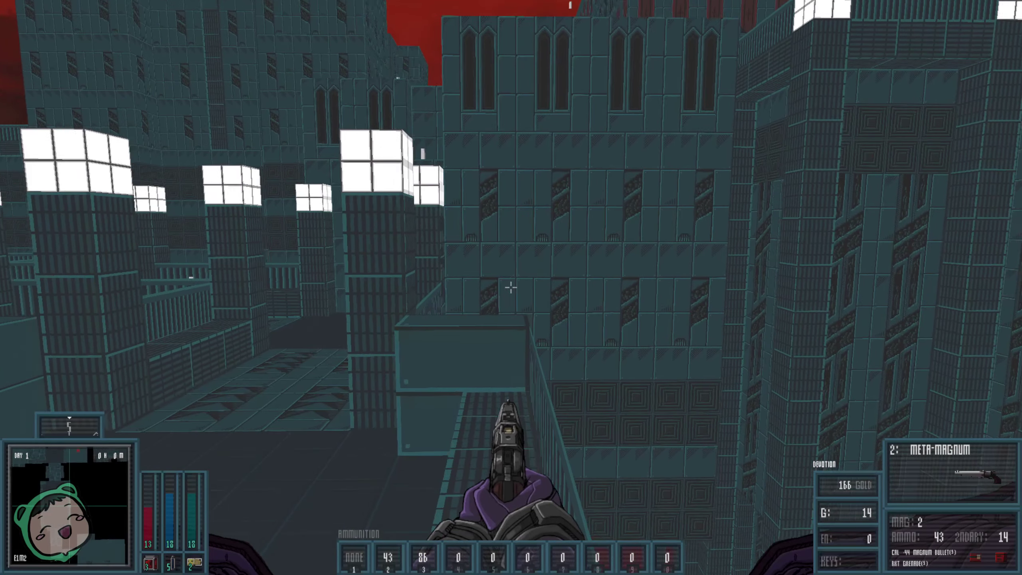
key(w)
key(r)
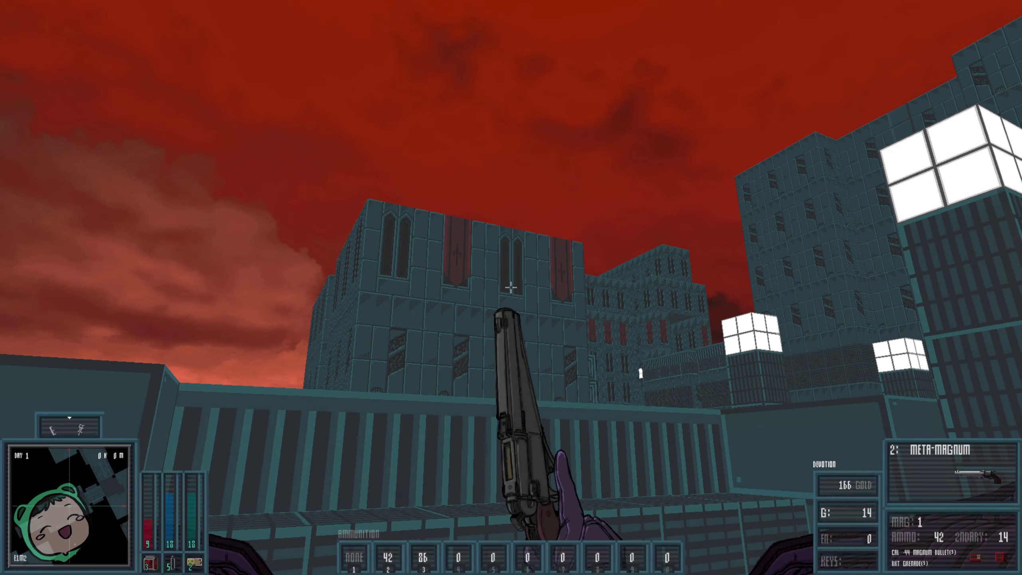
key(w)
key(r)
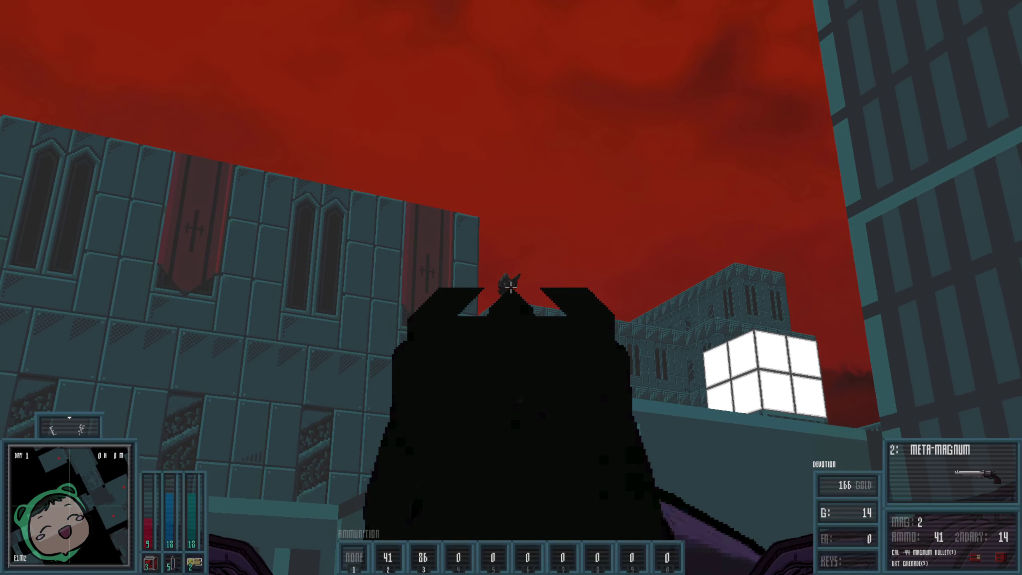
key(w)
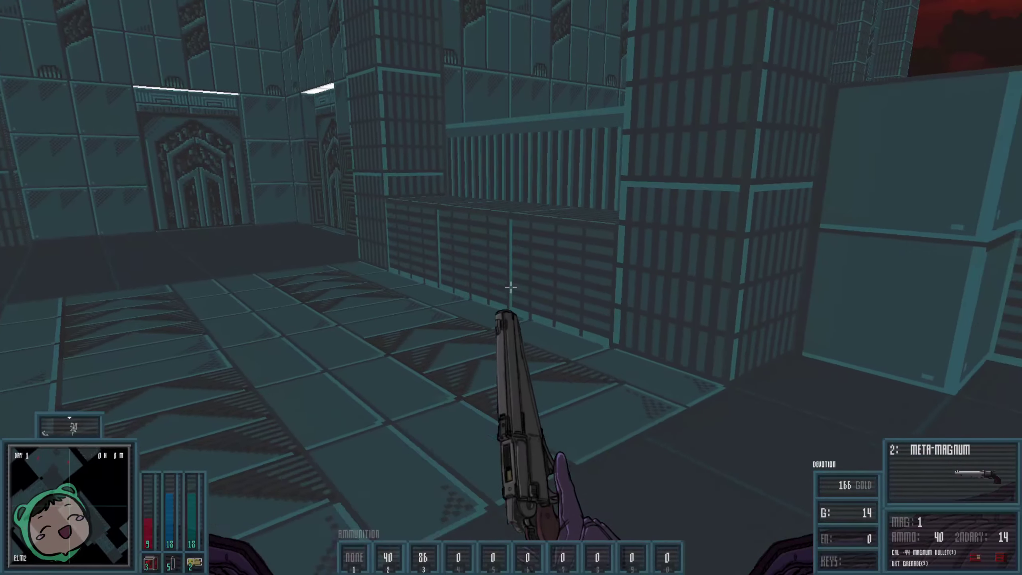
key(w)
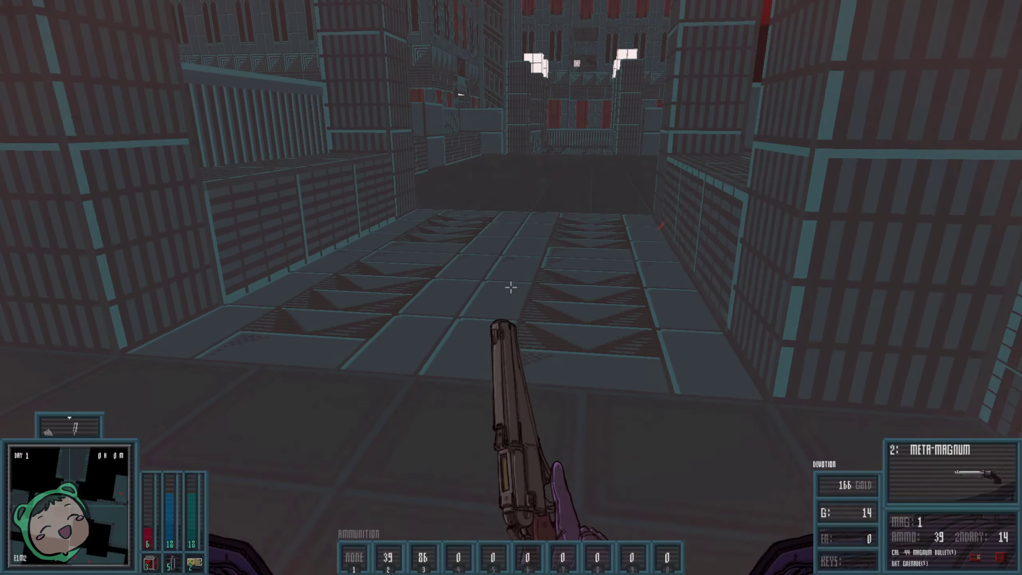
key(r)
Shoot the red-hooded cultist in the corridor until it drops dead
click(511, 287)
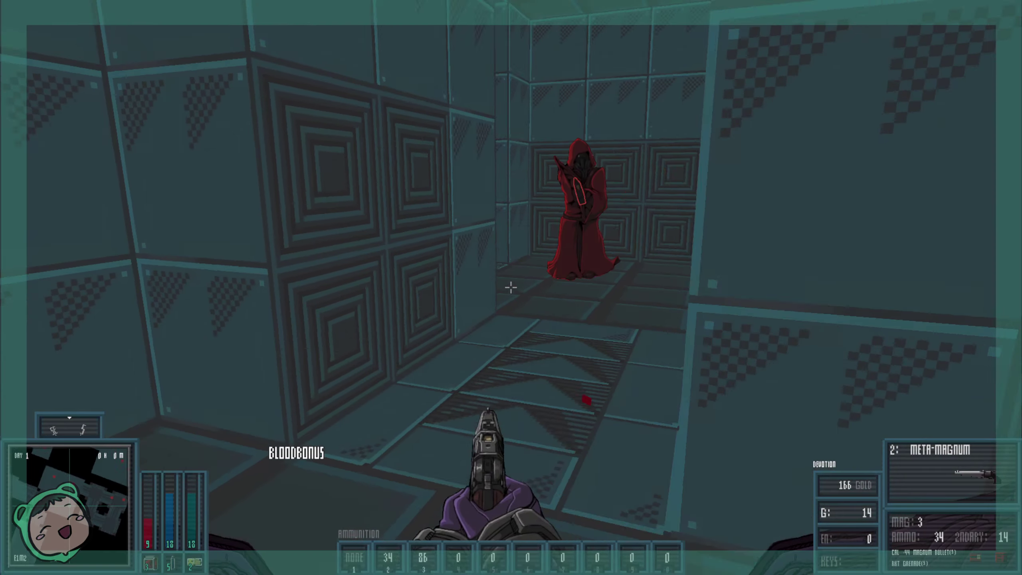
click(512, 287)
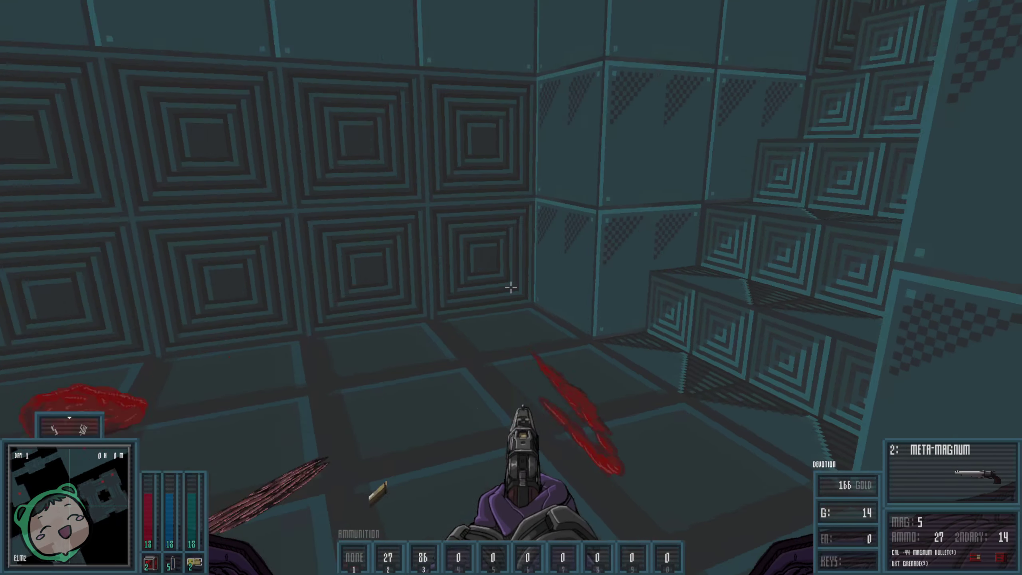
click(511, 287)
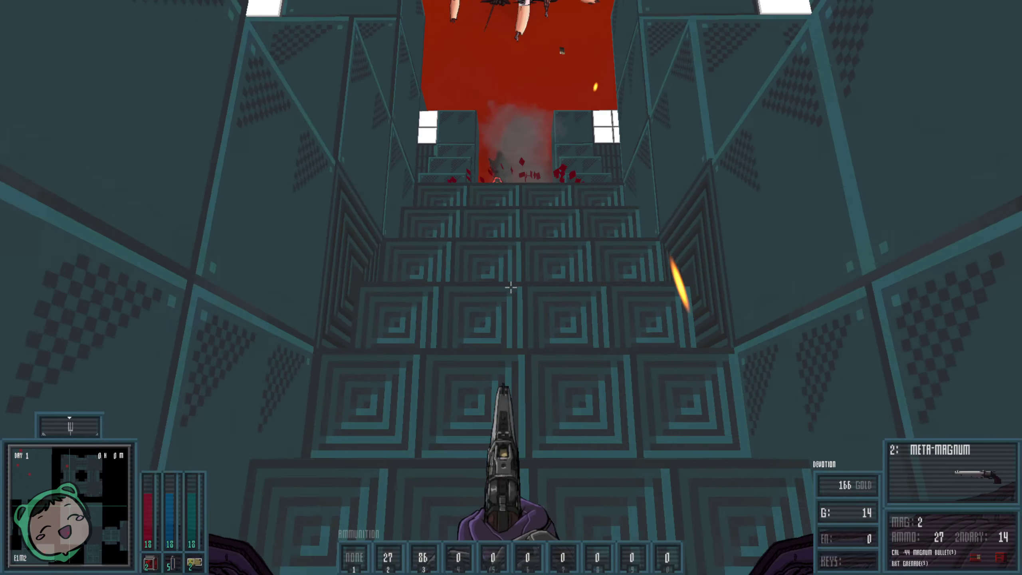
click(512, 287)
click(512, 288)
Reload the magnum and grab the rifle ammo past the corpse, reaching 146 reserve
key(s)
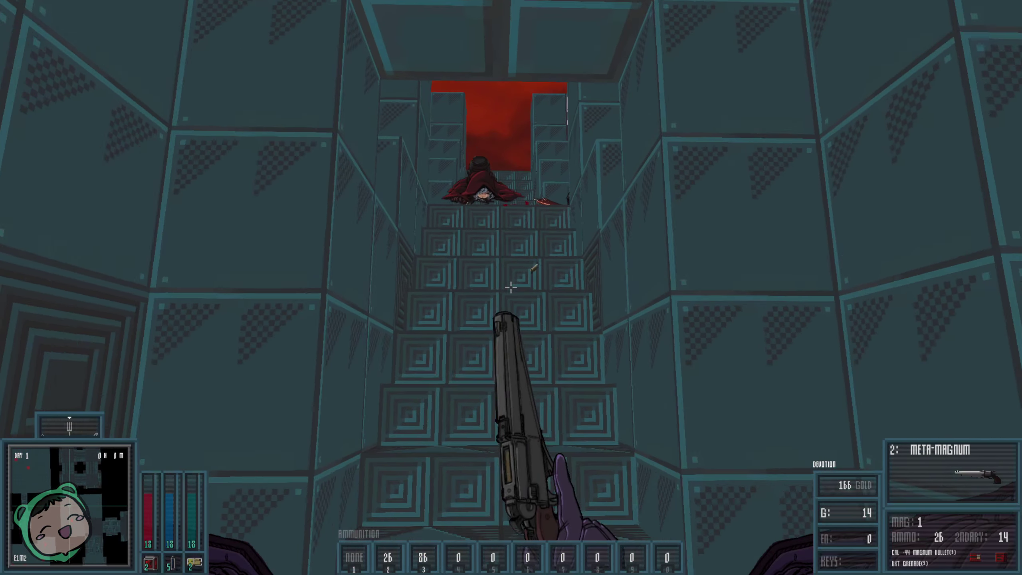
key(w)
key(r)
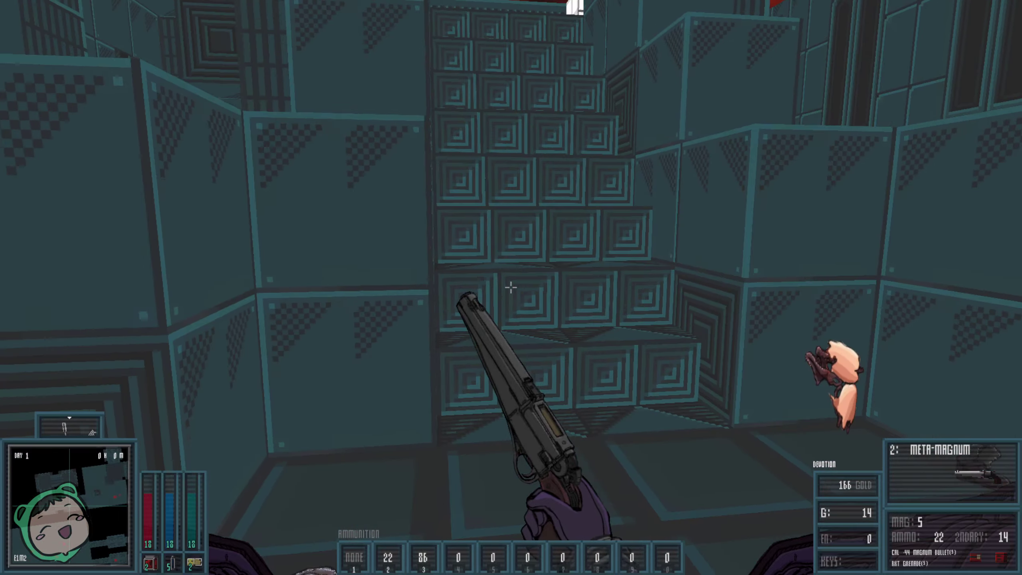
key(w)
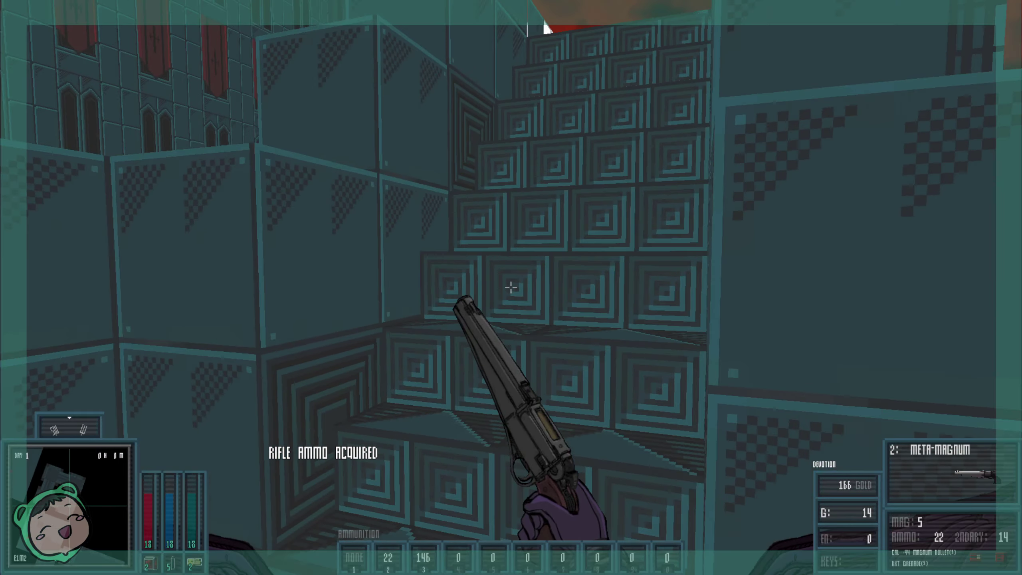
Climb the stairs, pass through the crate stacks, and drop into the courtyard for a health cross
key(w)
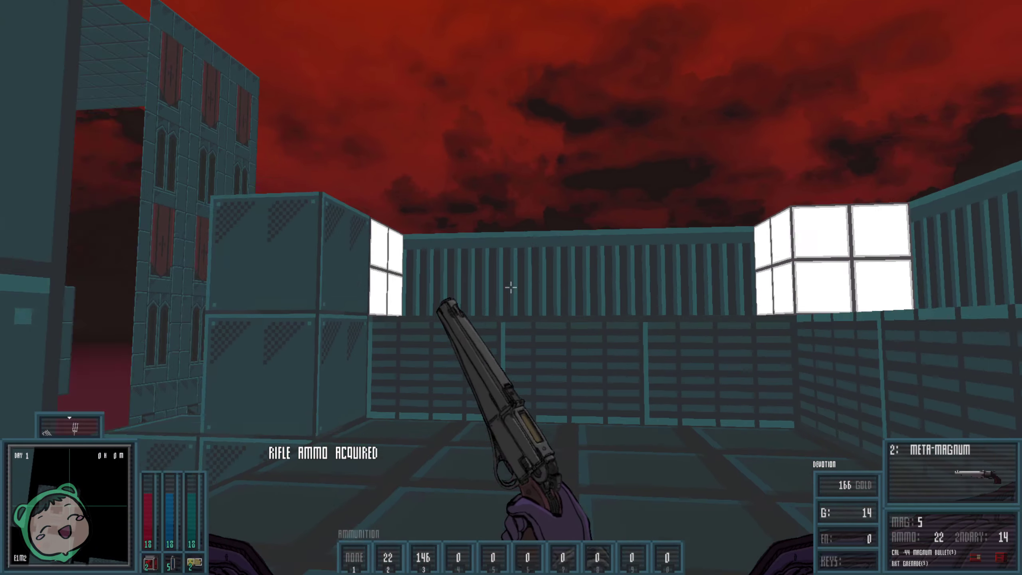
key(w)
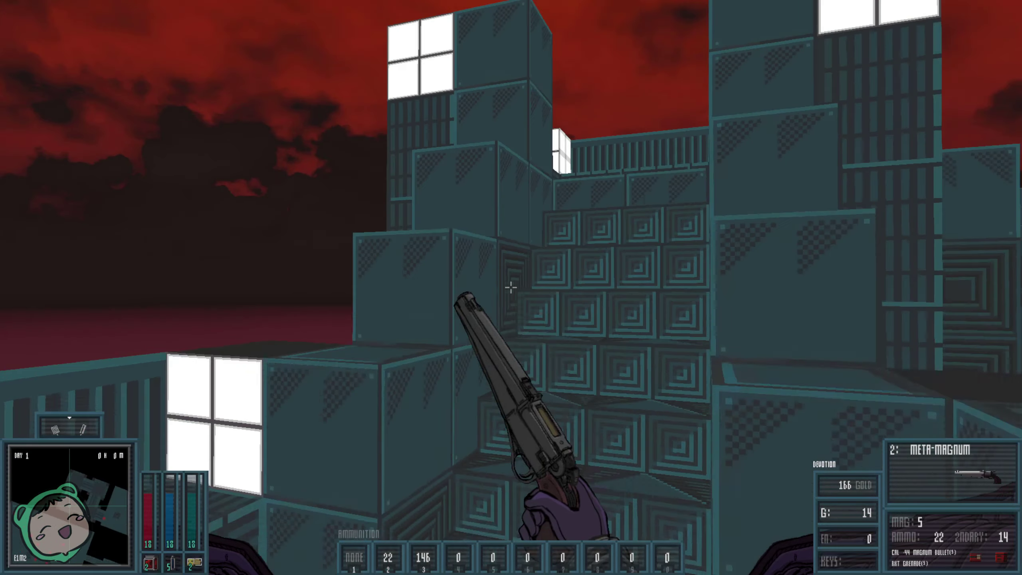
key(w)
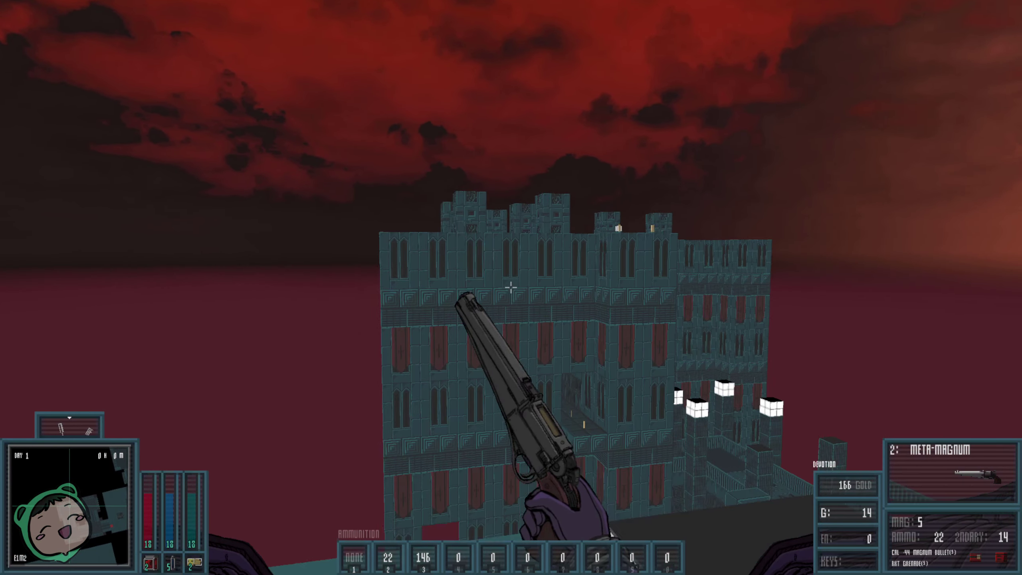
key(w)
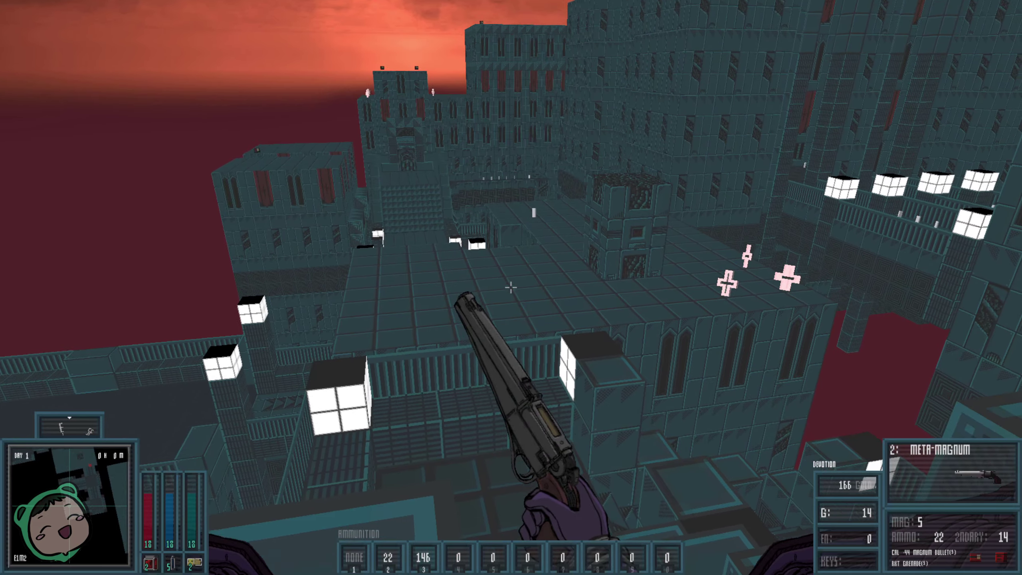
key(w)
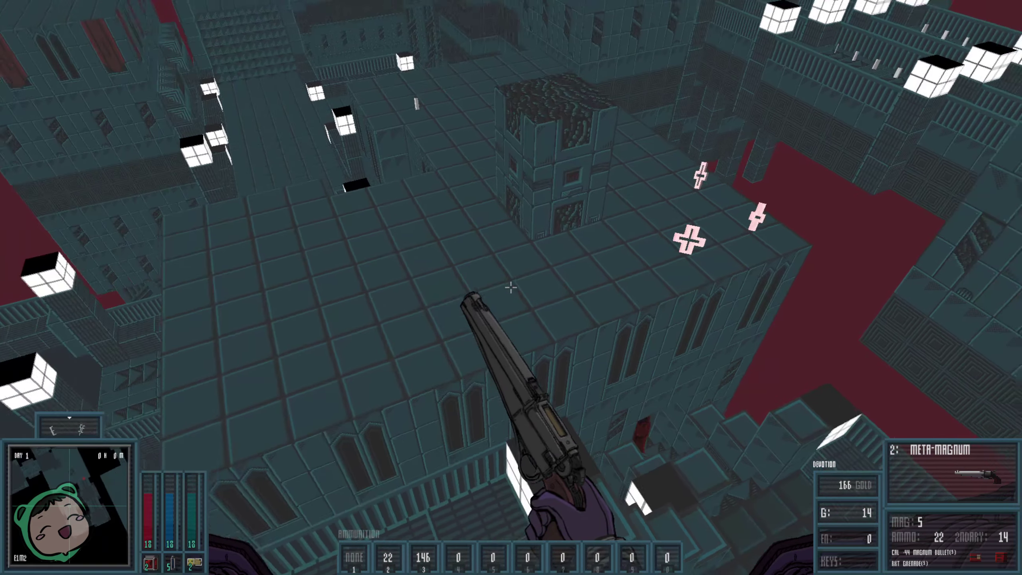
key(w)
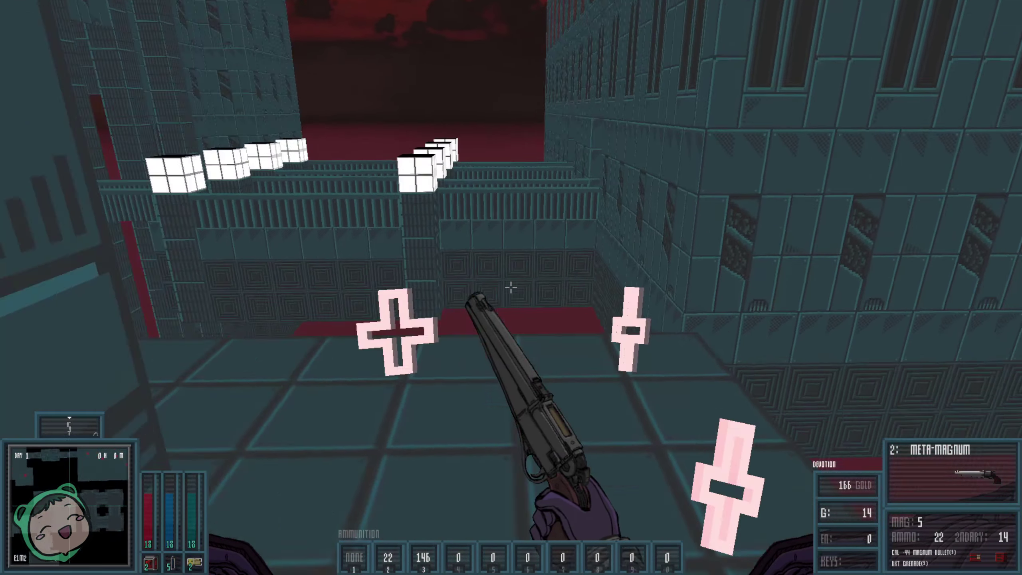
Collect the pink cross (gold 167) and climb the block stairs onto the high walkway
key(w)
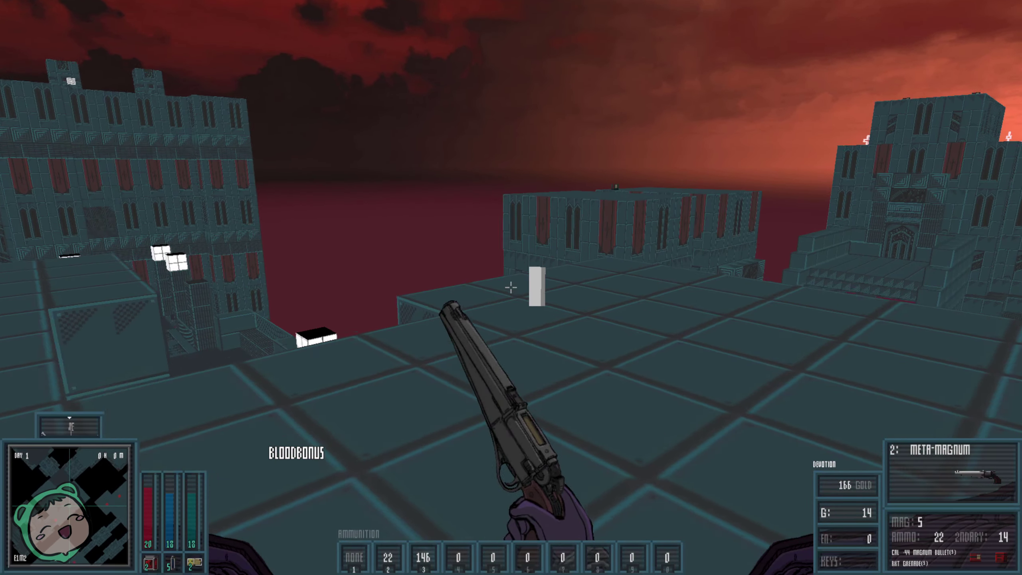
key(w)
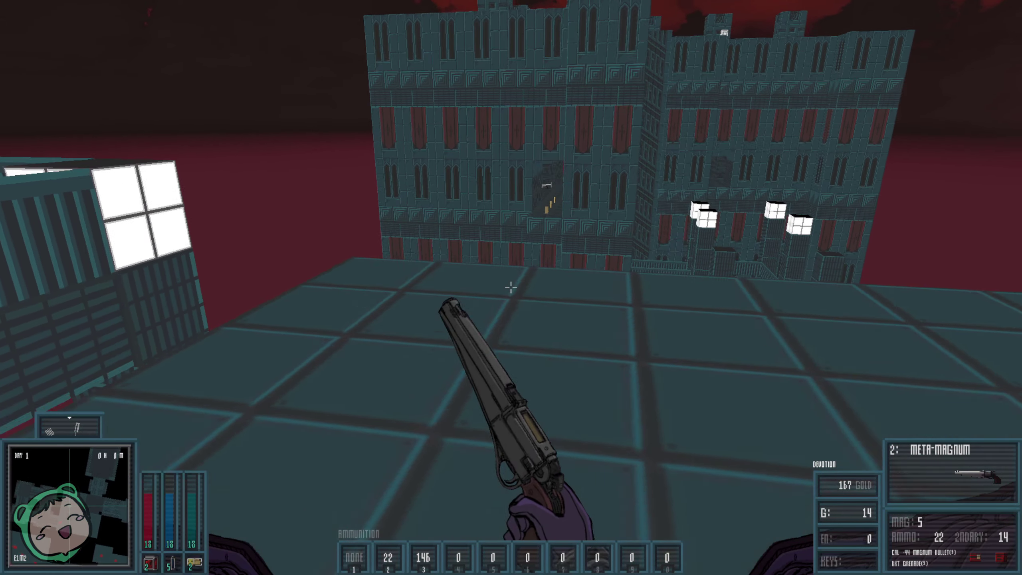
key(w)
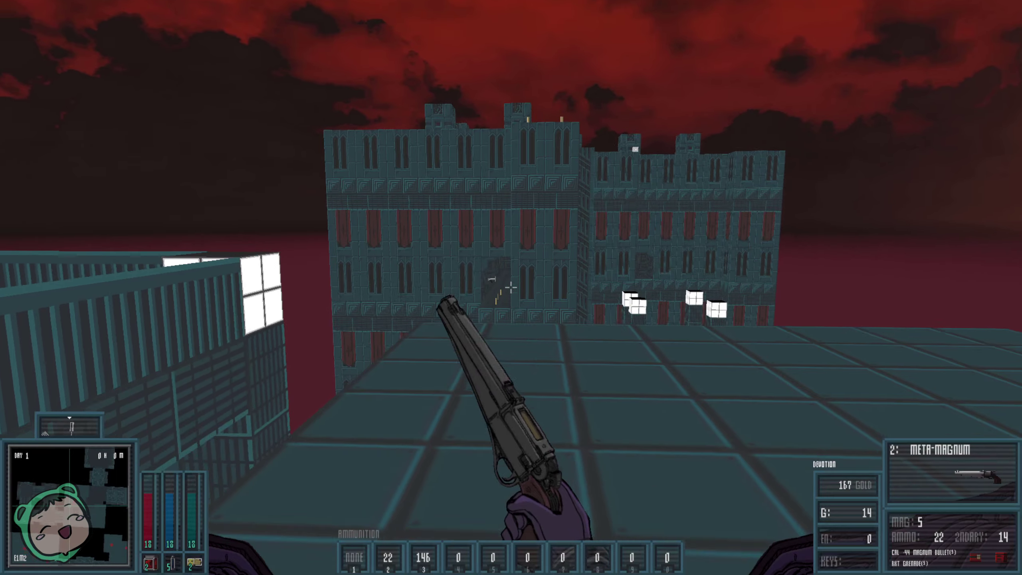
key(w)
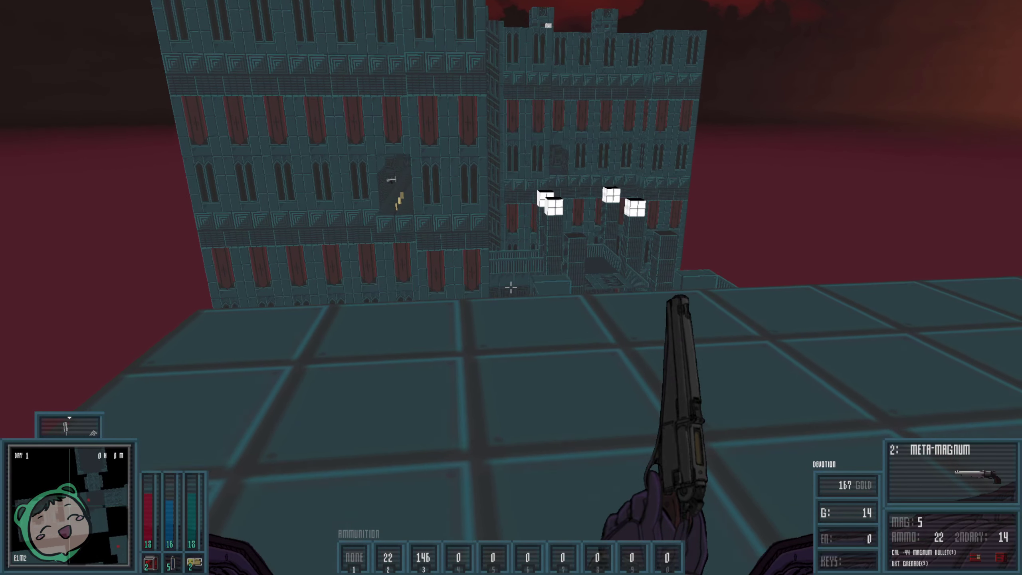
key(w)
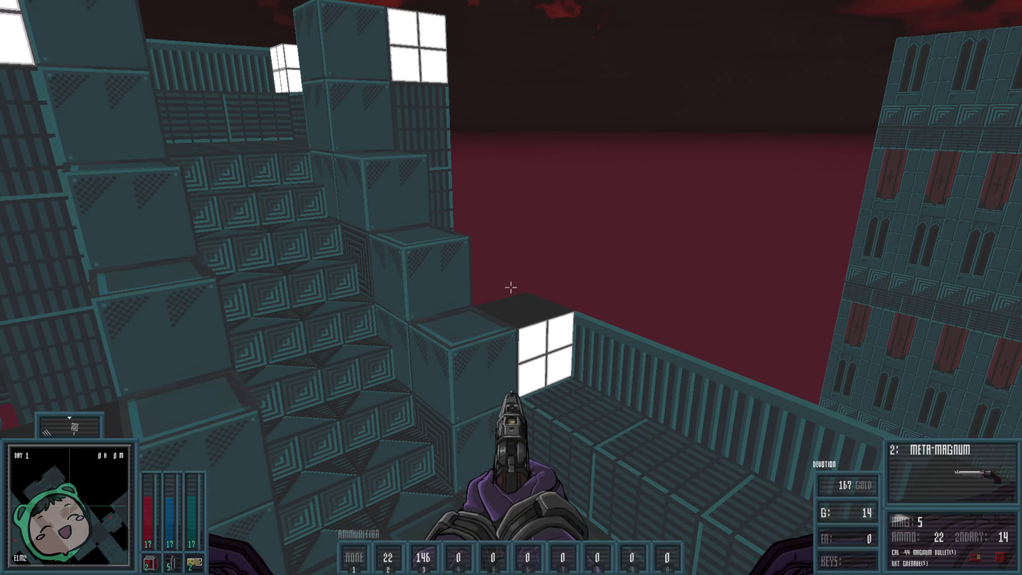
key(w)
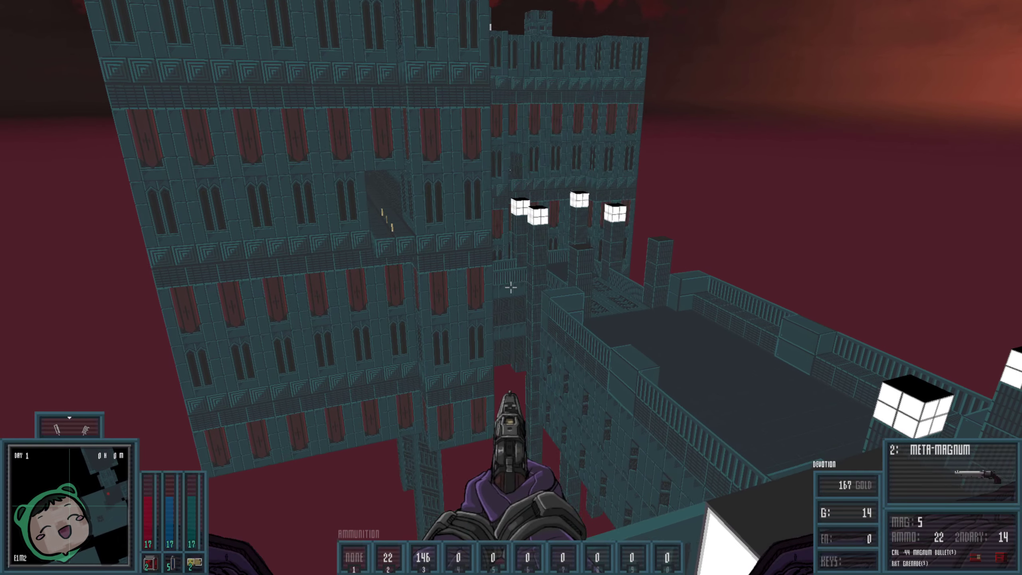
key(w)
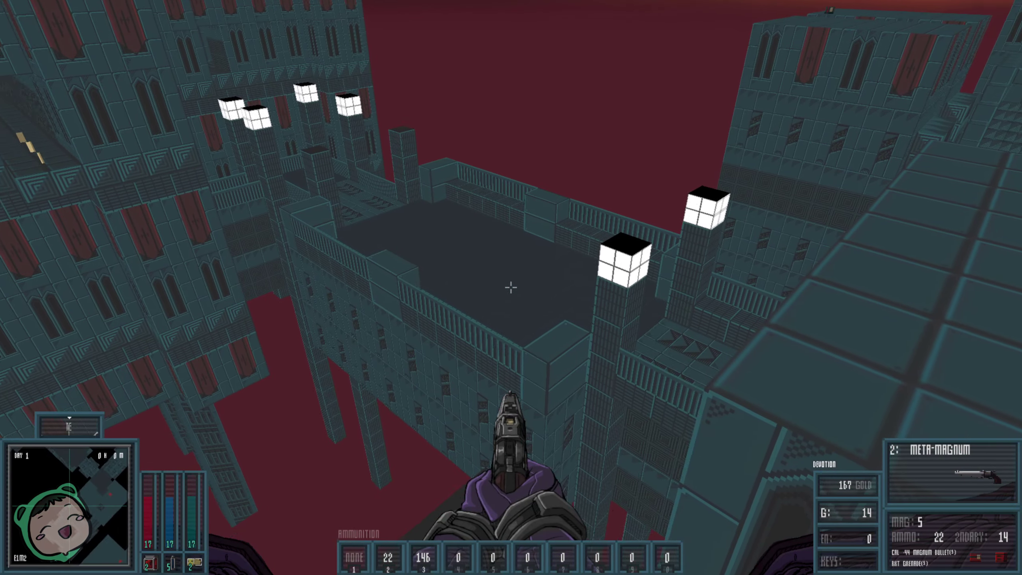
Drop to the lower level, grab the pink pickup, and fire the magnum down the shaft
key(w)
key(w)
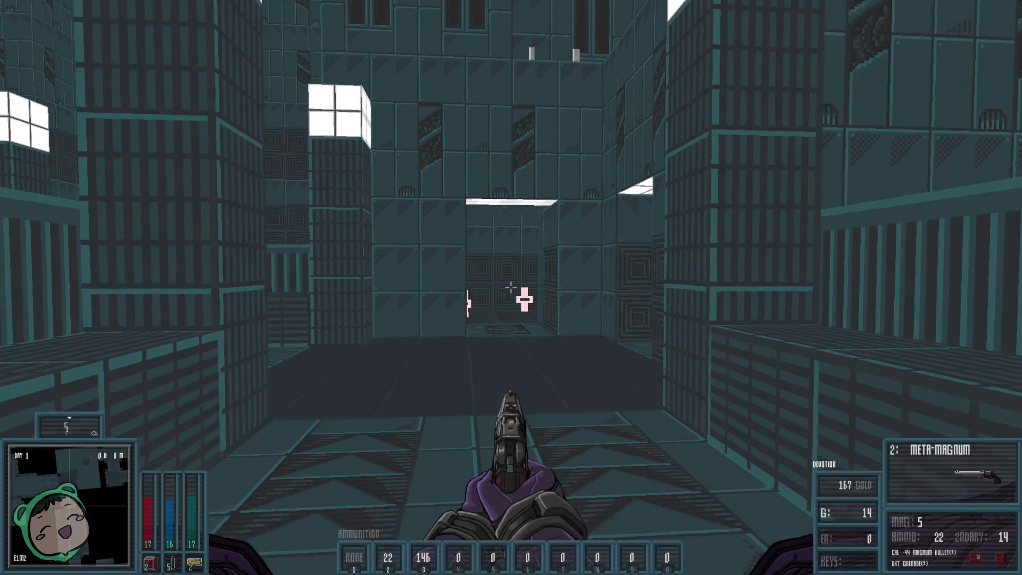
key(w)
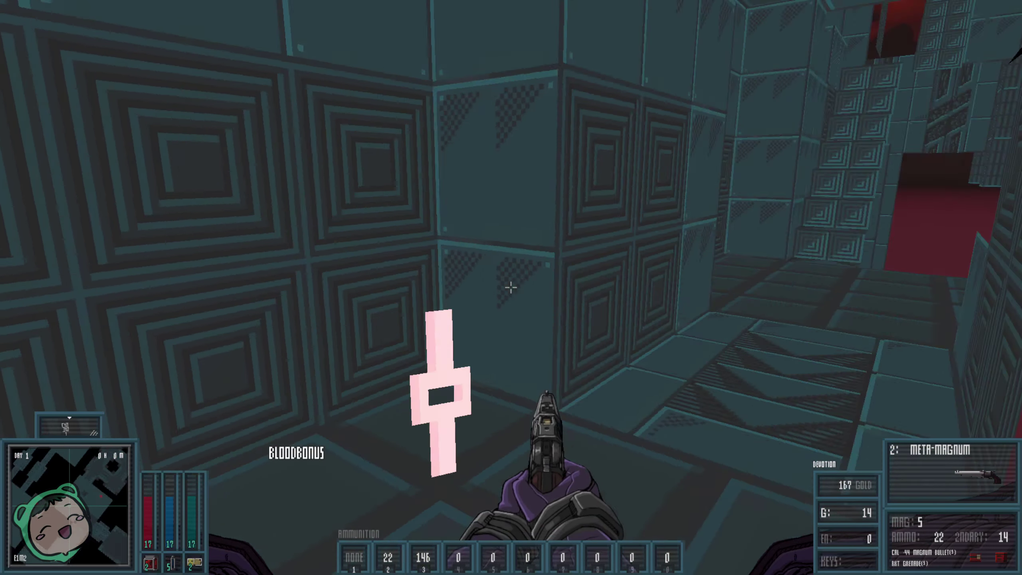
key(w)
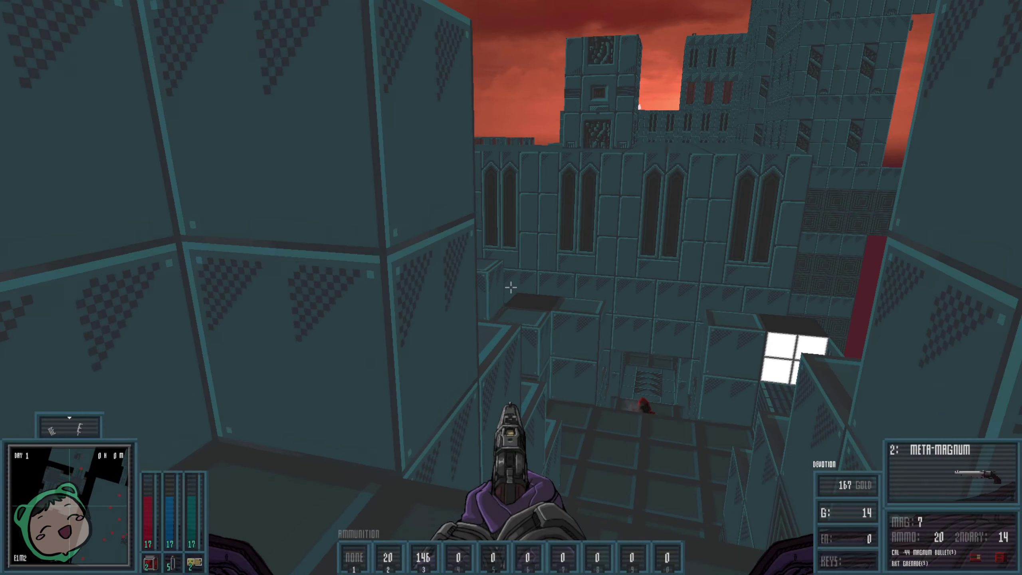
click(512, 287)
click(512, 288)
Reload, cross the boxes toward the tall building, and drop into the banner-lined corridor
key(r)
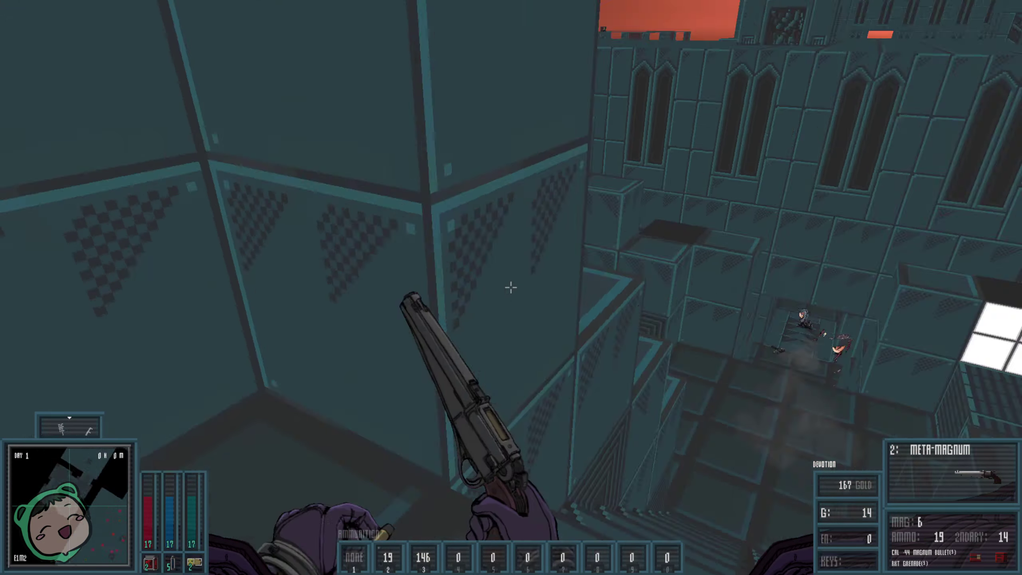
key(w)
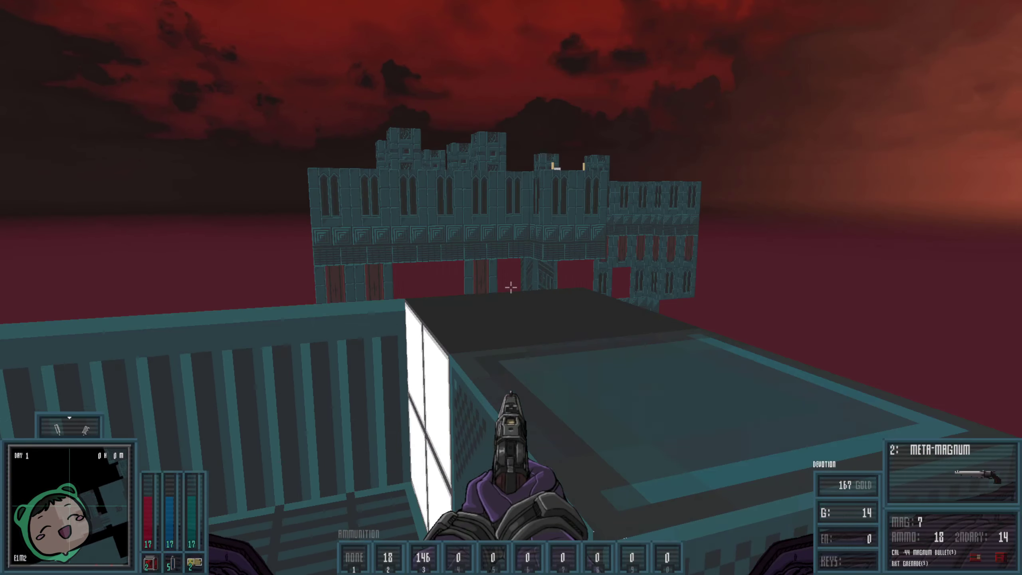
key(2)
key(w)
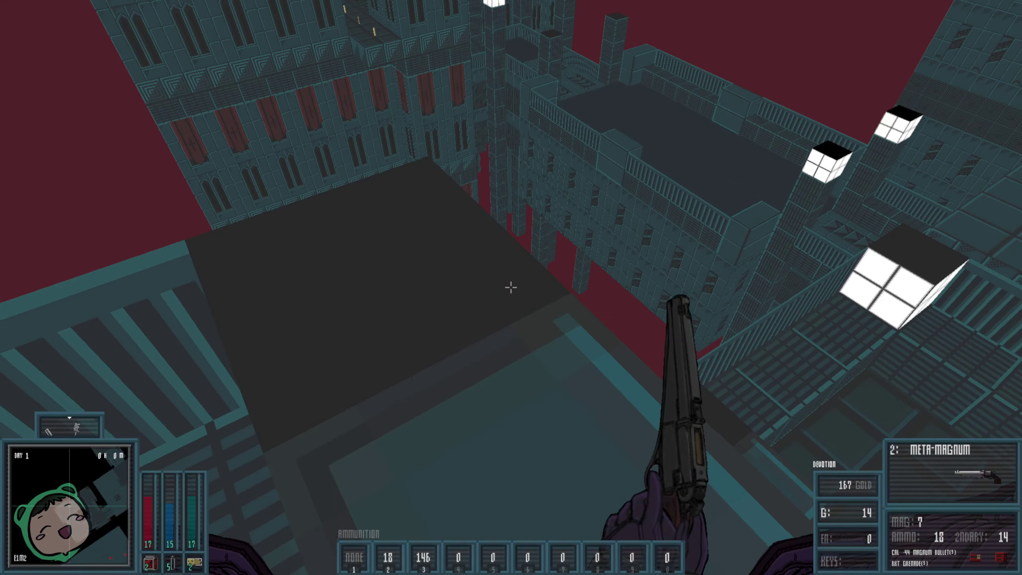
key(w)
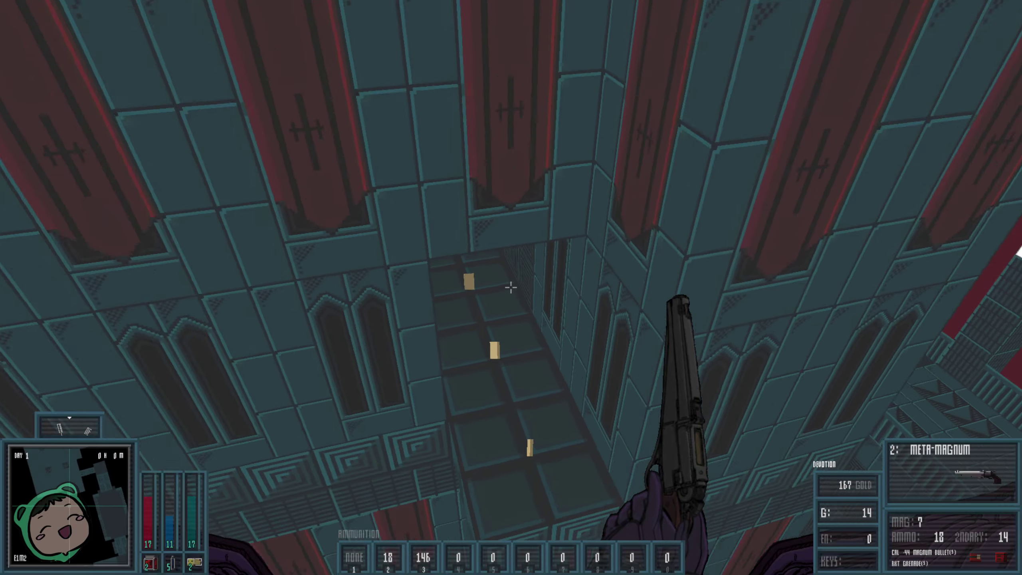
Pick up the Whalegun and its ammo box inside the walled pit
key(w)
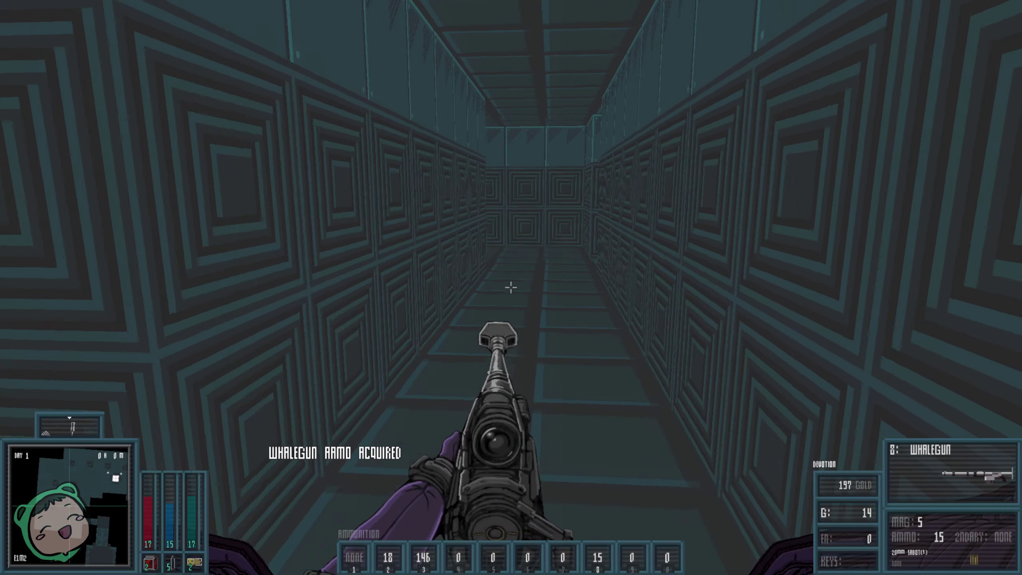
key(w)
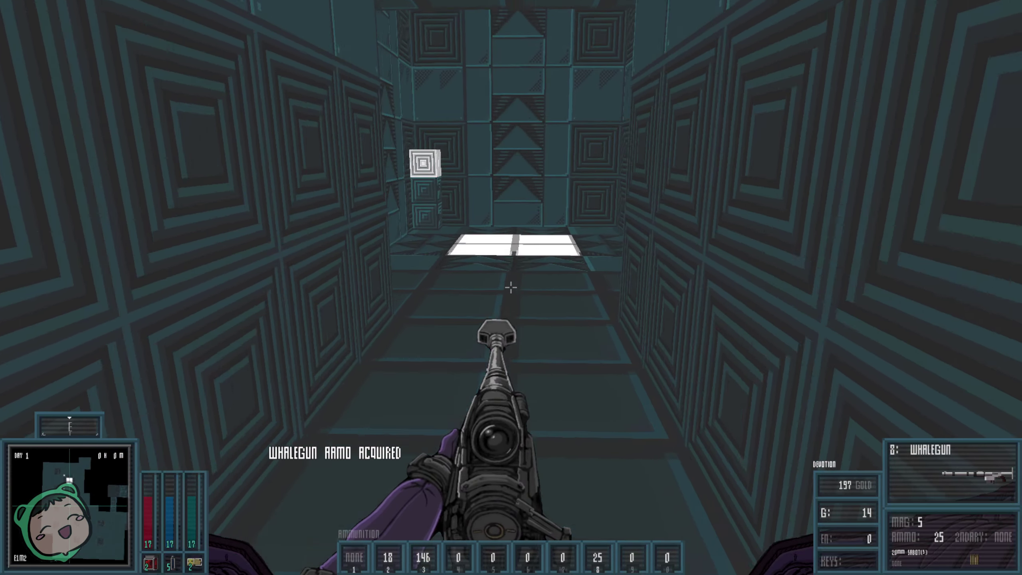
key(w)
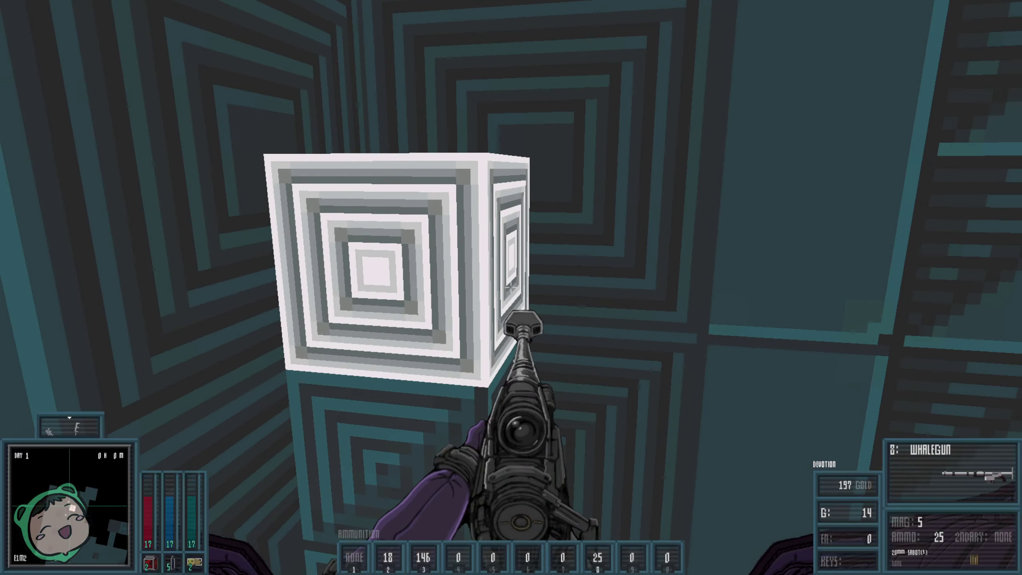
key(w)
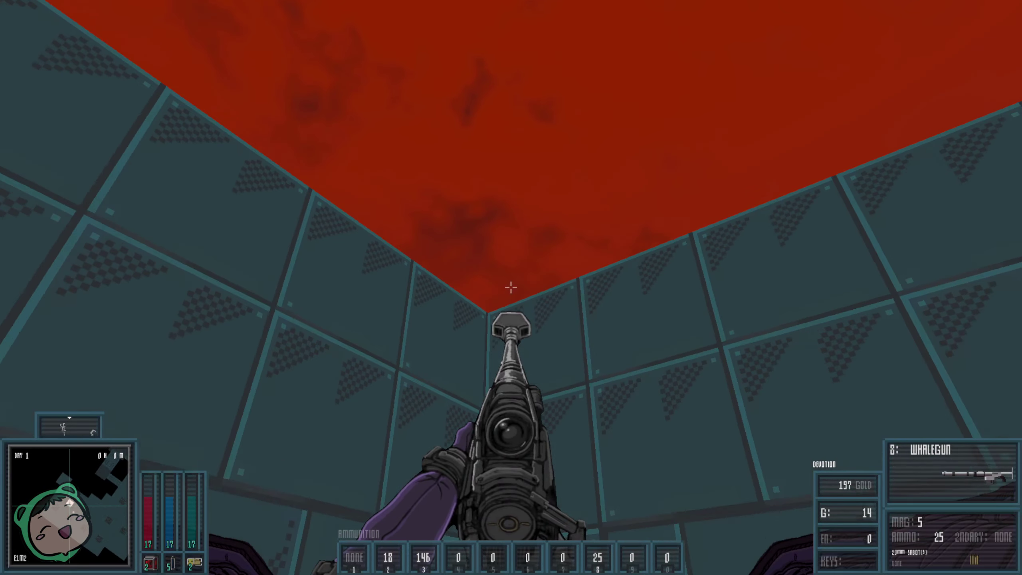
Climb onto the rooftop and collect more Whalegun ammo, reaching 40 rounds
key(w)
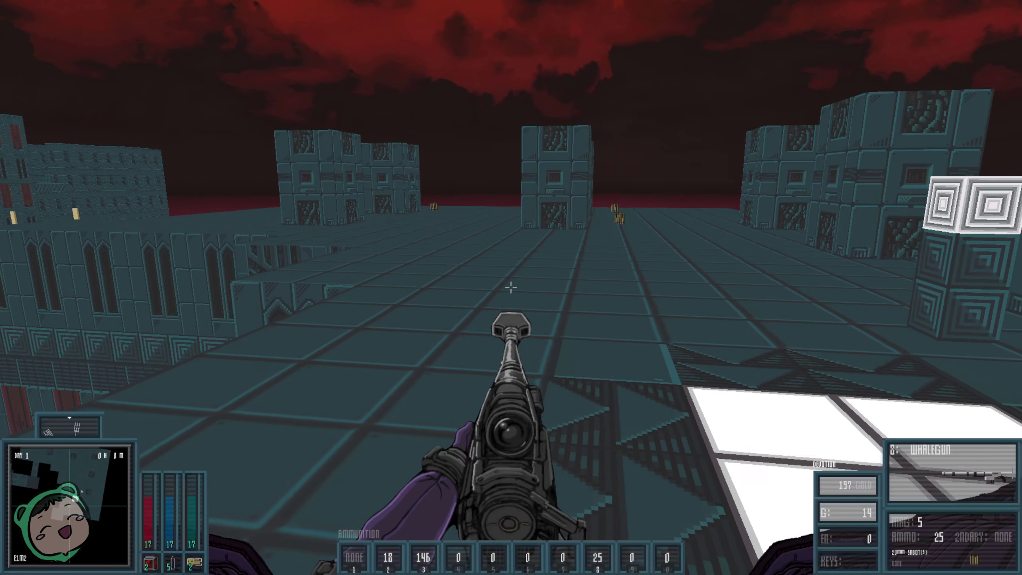
key(w)
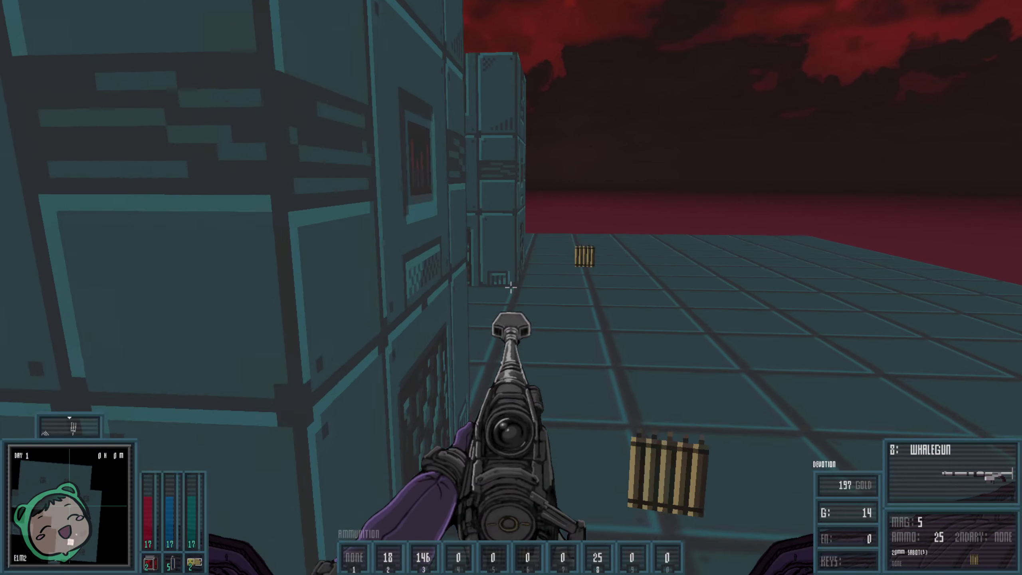
key(w)
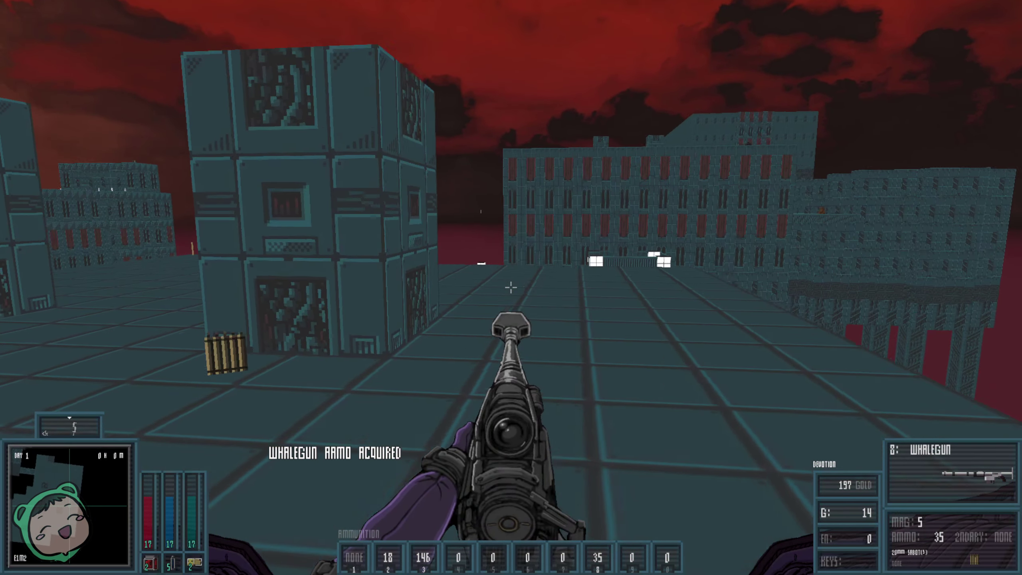
key(w)
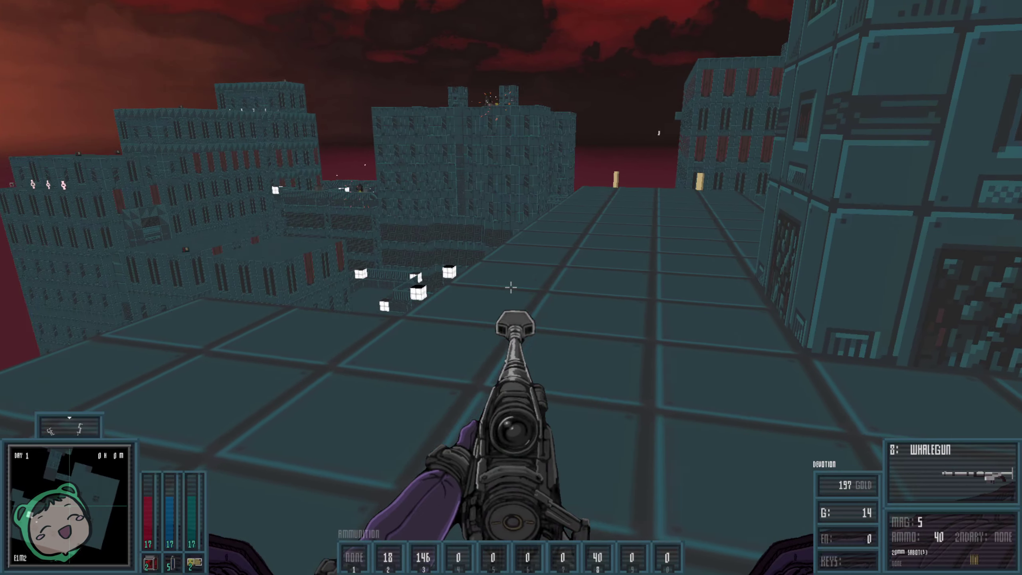
Snipe two distant rooftop targets with the scoped Whalegun, then fire at the red-bannered building
right_click(511, 288)
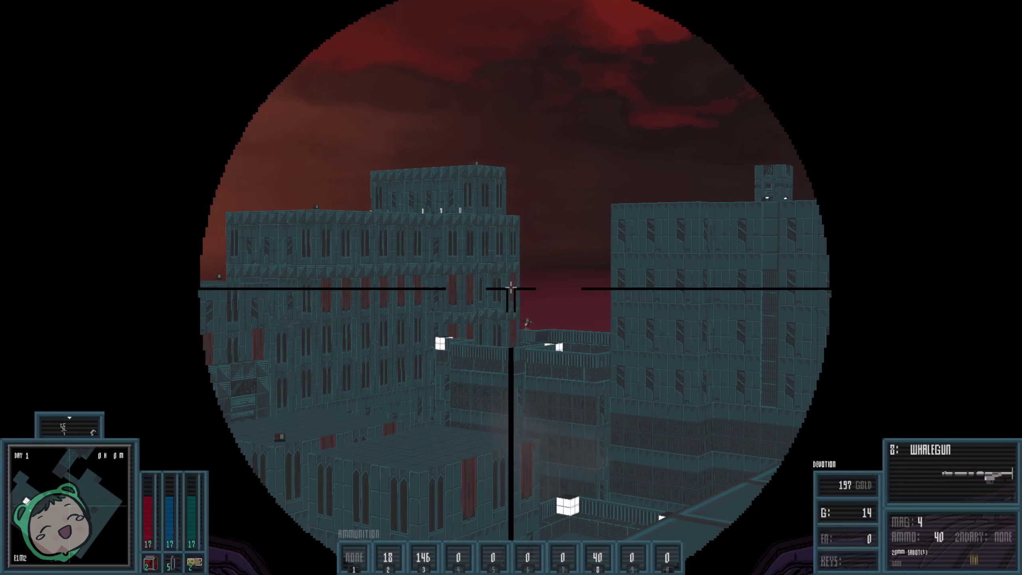
click(511, 288)
click(512, 288)
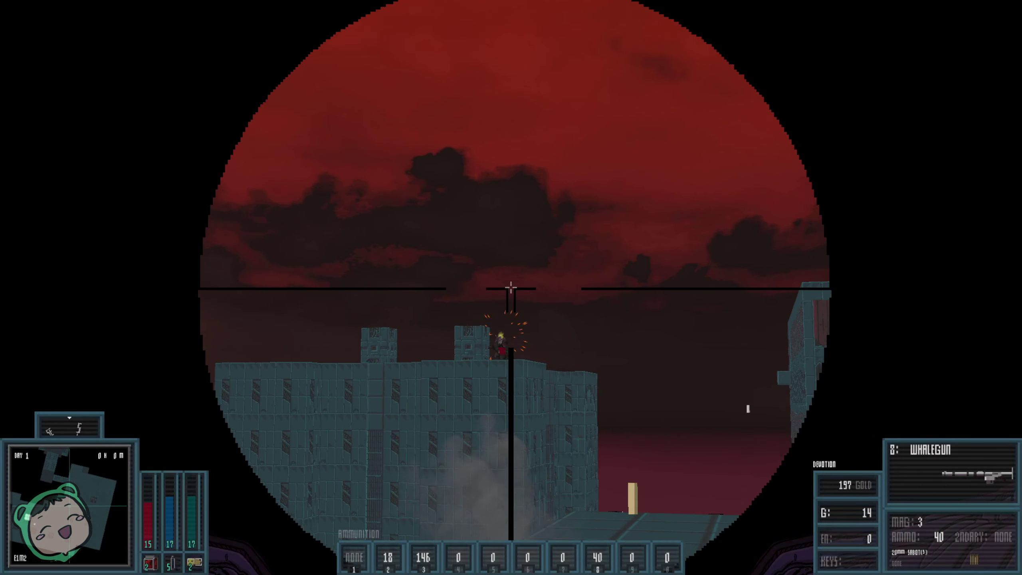
right_click(511, 287)
right_click(512, 288)
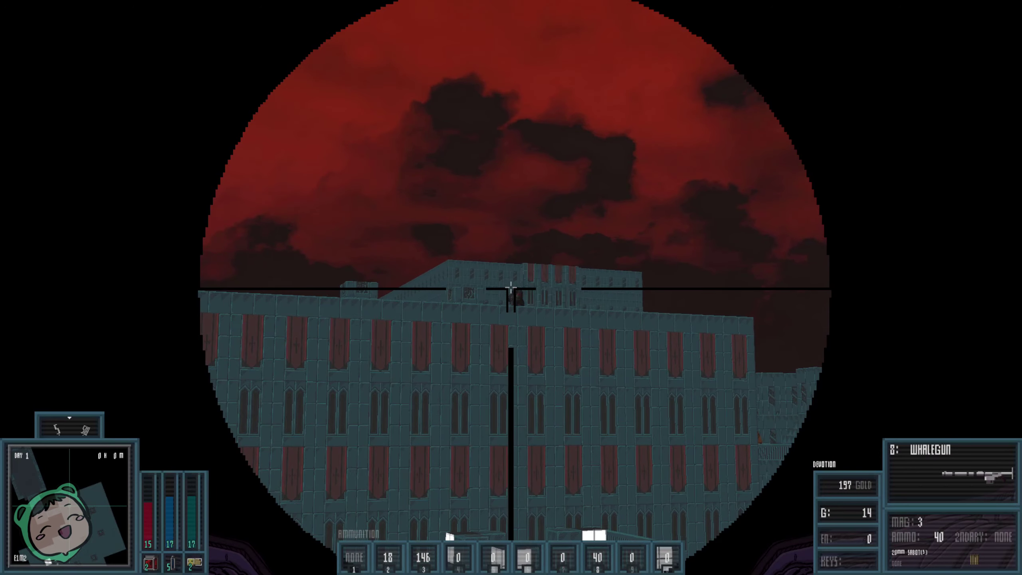
click(511, 288)
Collect the tiled-roof gold (217), then cycle weapons through the Forgiver axe toward a gun
key(w)
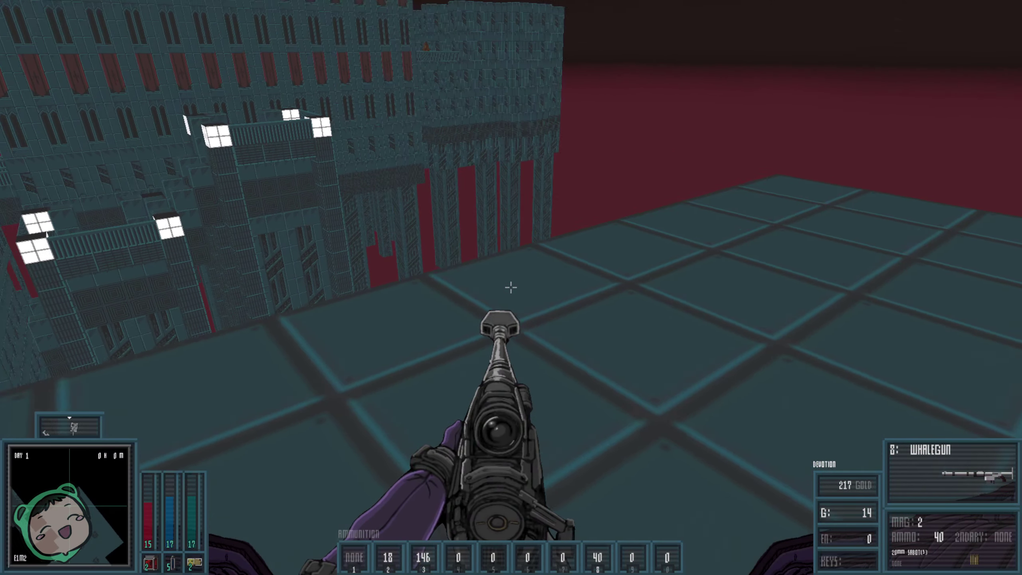
key(w)
key(w)
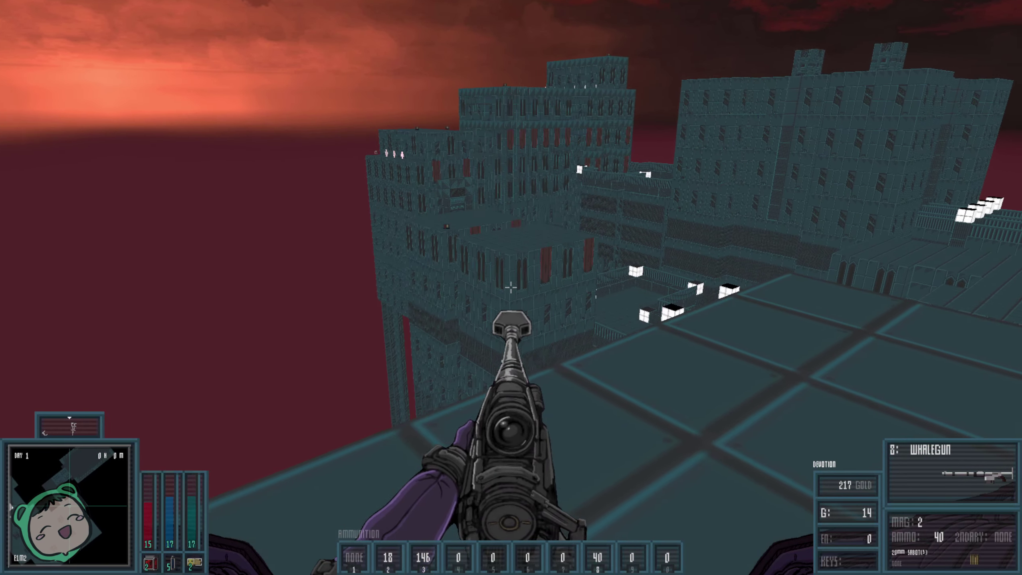
key(w)
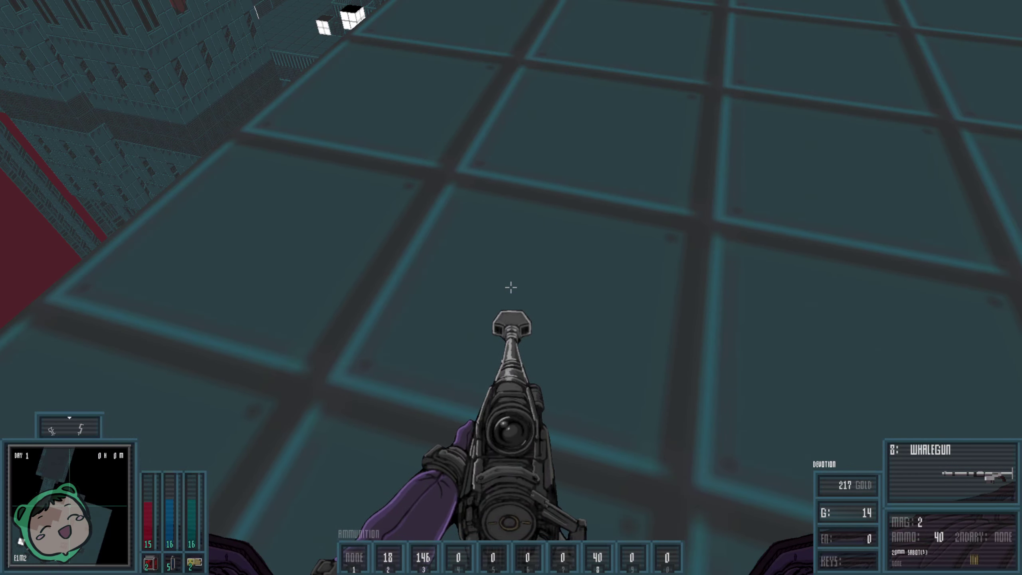
key(1)
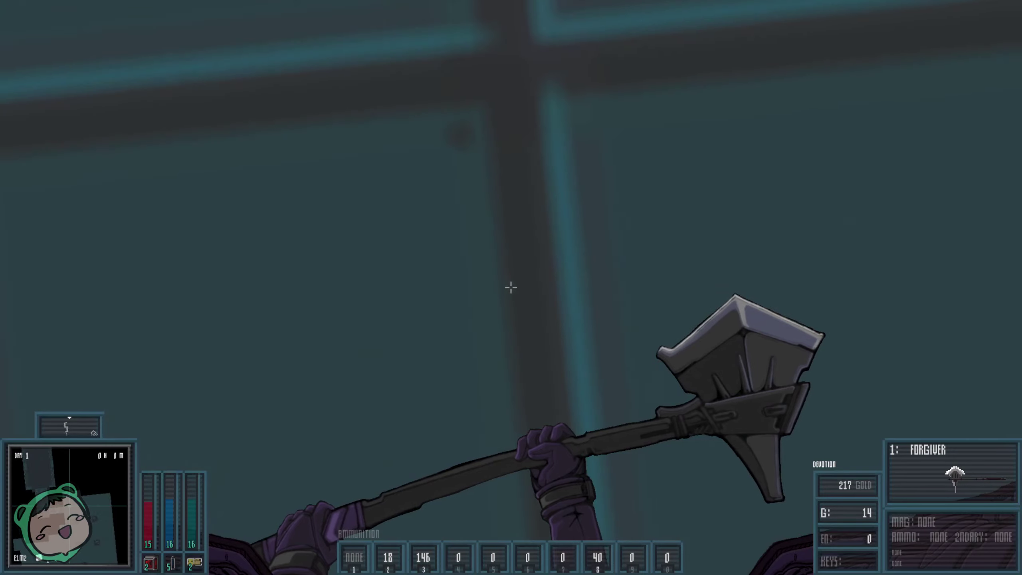
key(2)
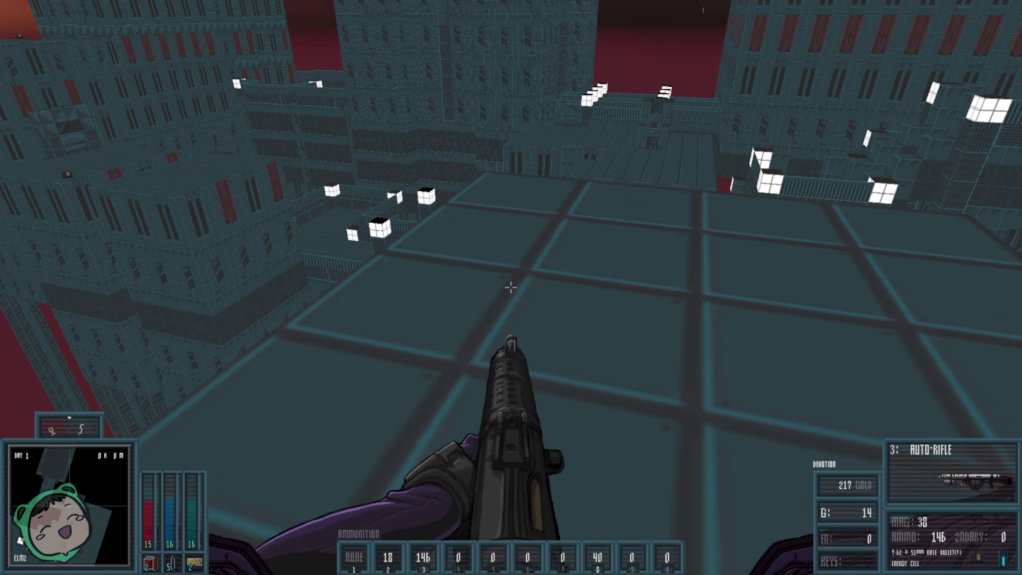
Equip the Auto-Rifle and drop off the rooftop into the walled room
key(3)
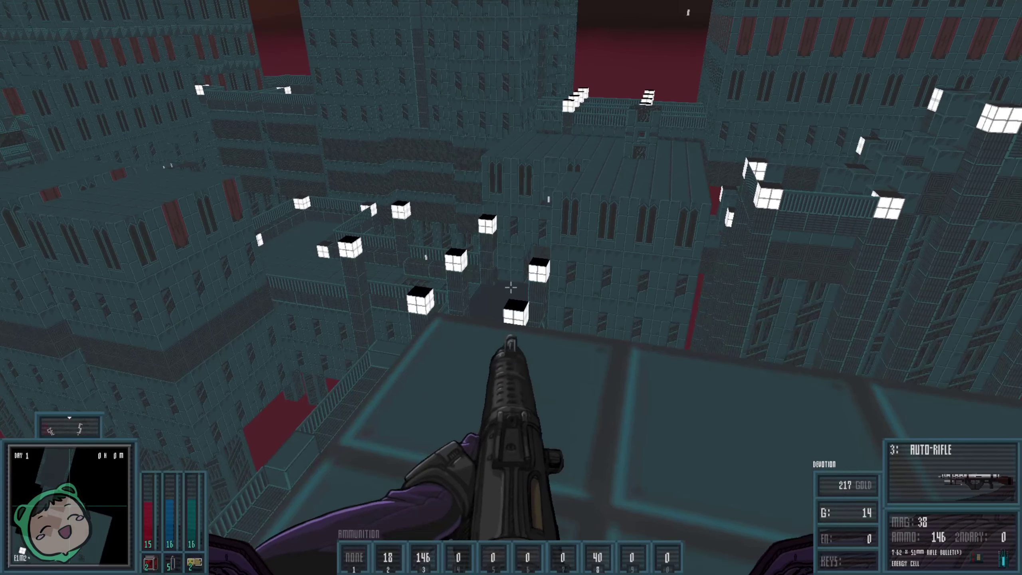
key(w)
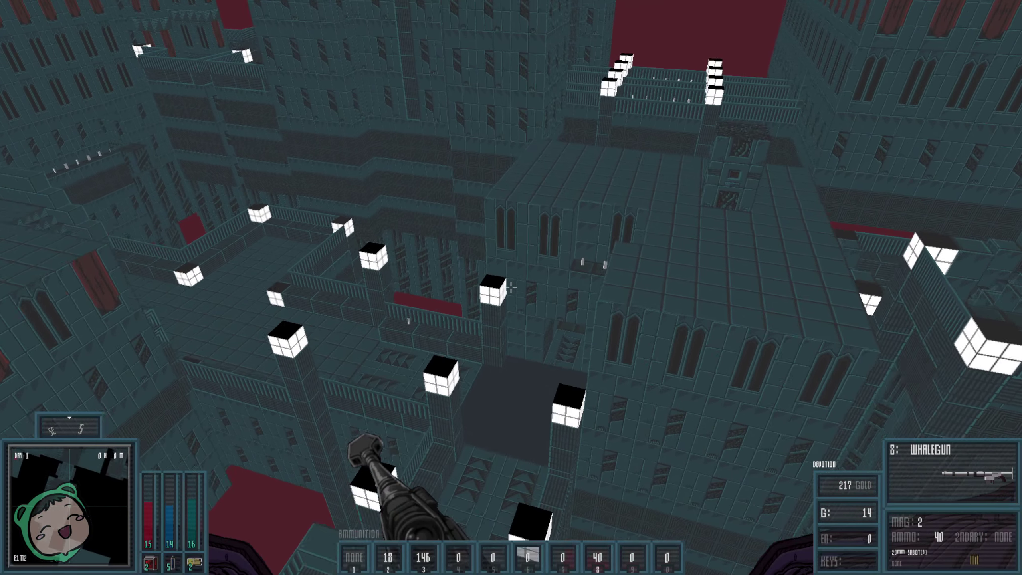
key(w)
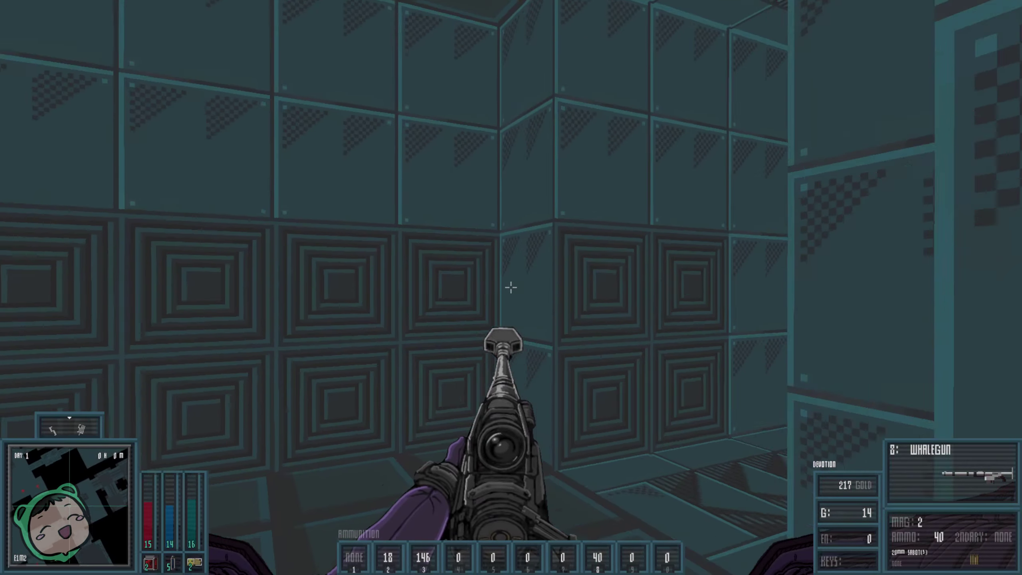
key(w)
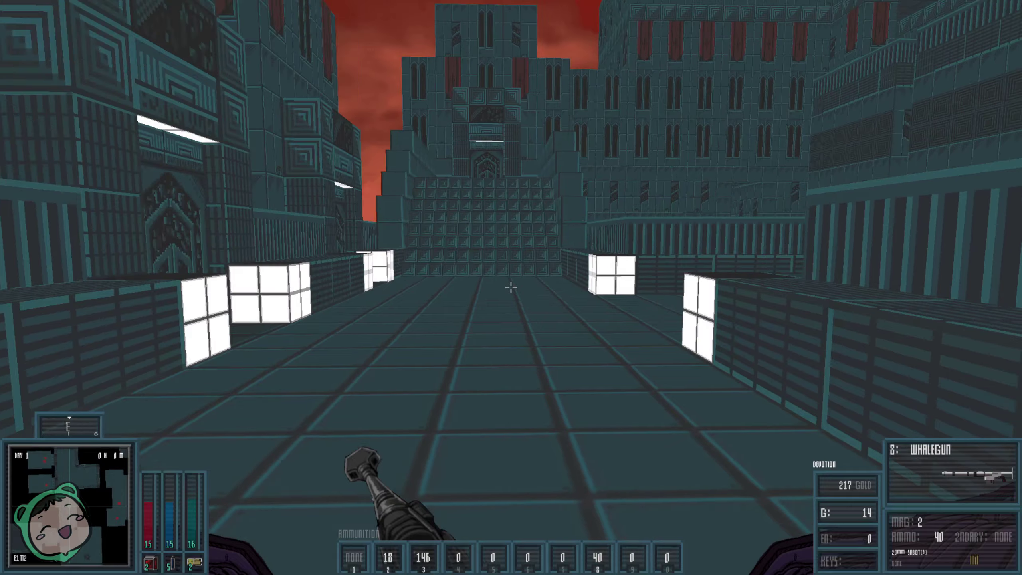
key(w)
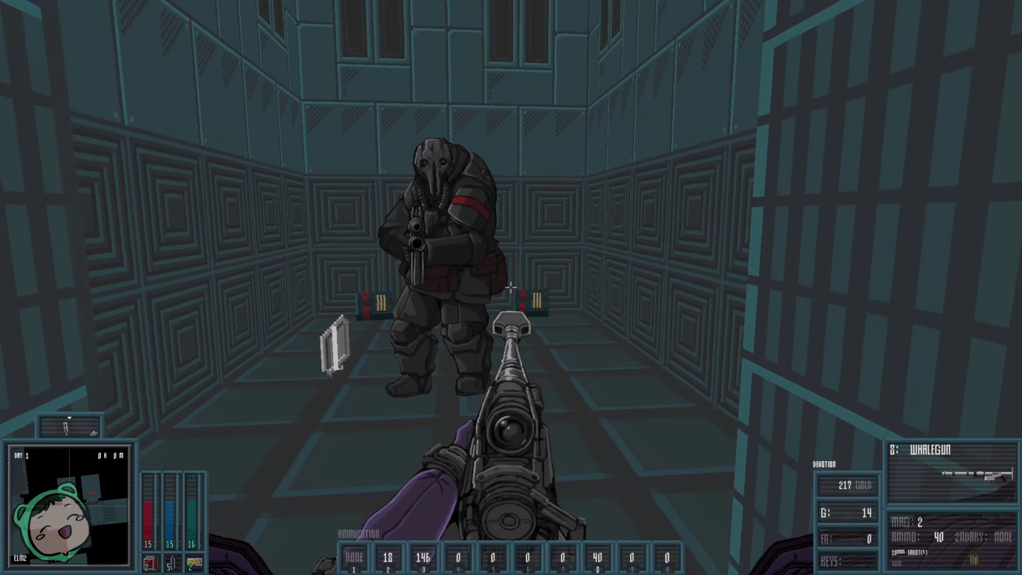
Shoot the doorway enemy, grab the rifle ammo (236), and cross the courtyard to the ornate doorway
click(511, 288)
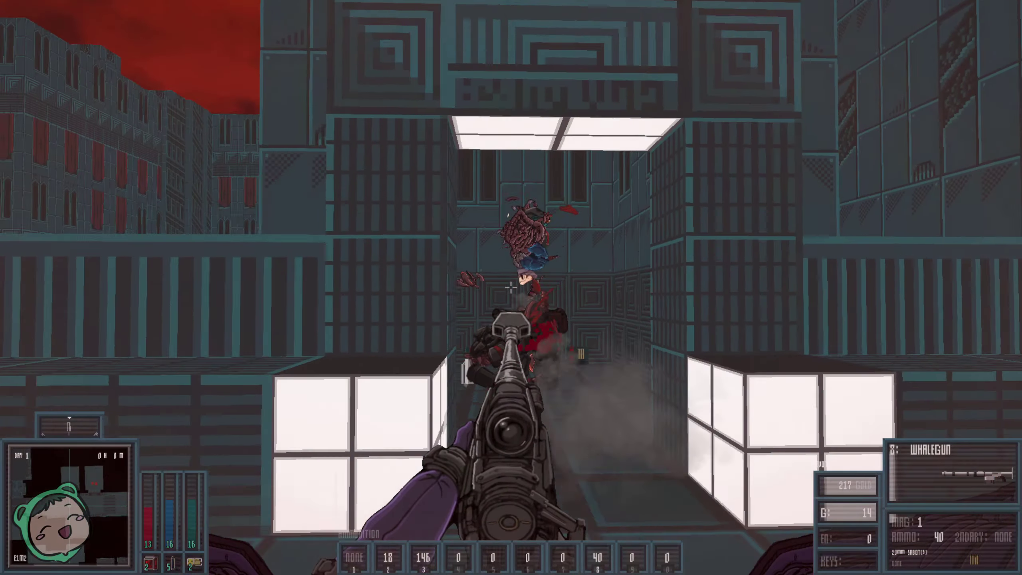
key(w)
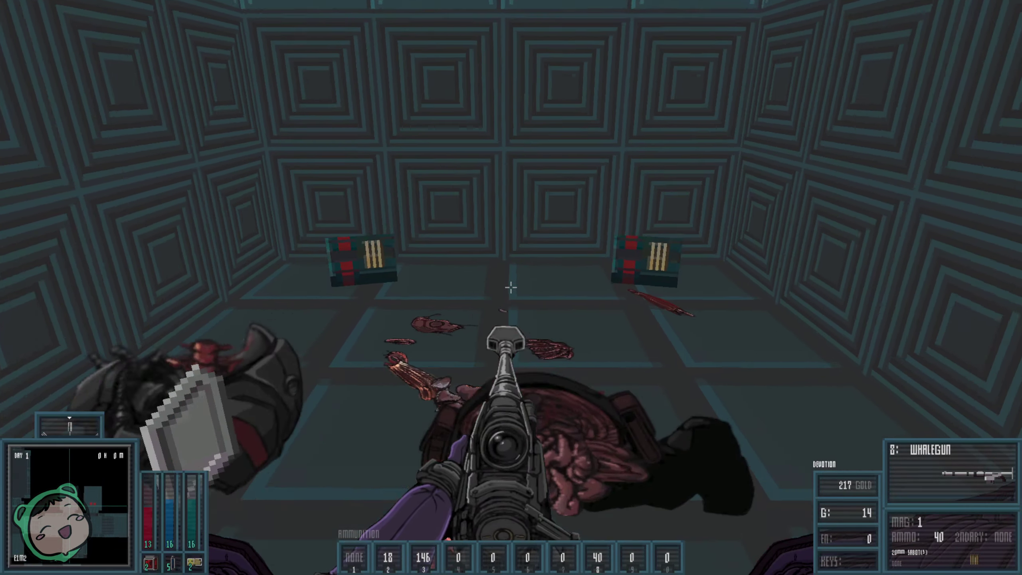
key(w)
key(w)
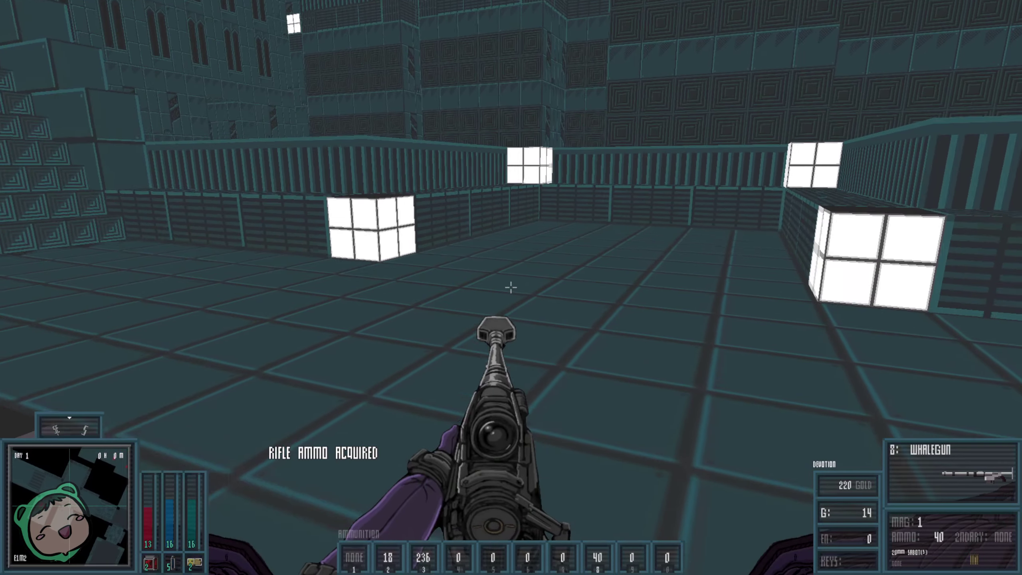
key(w)
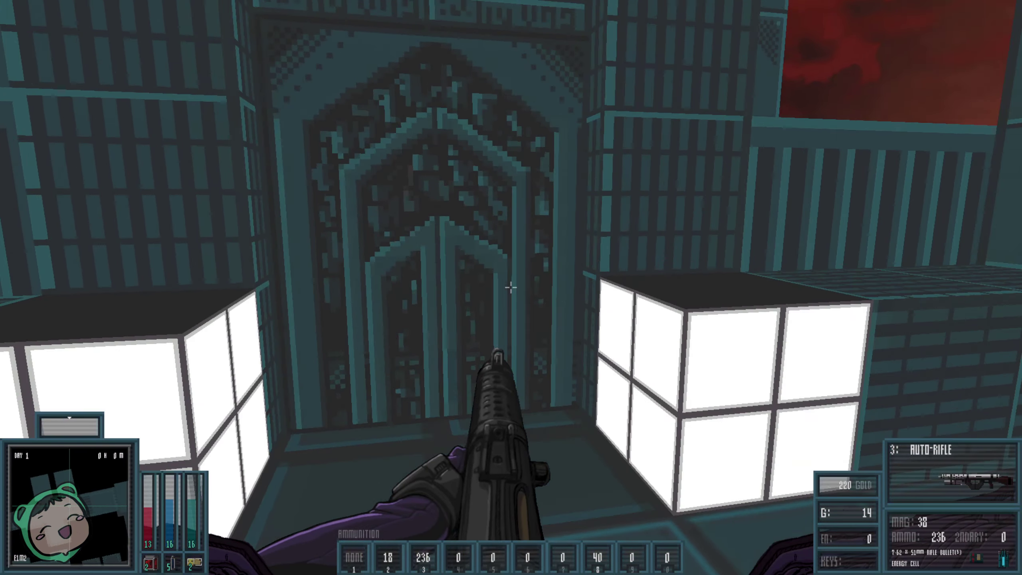
Gun down the two red cultists behind the door and move to the next doorway
key(w)
click(512, 287)
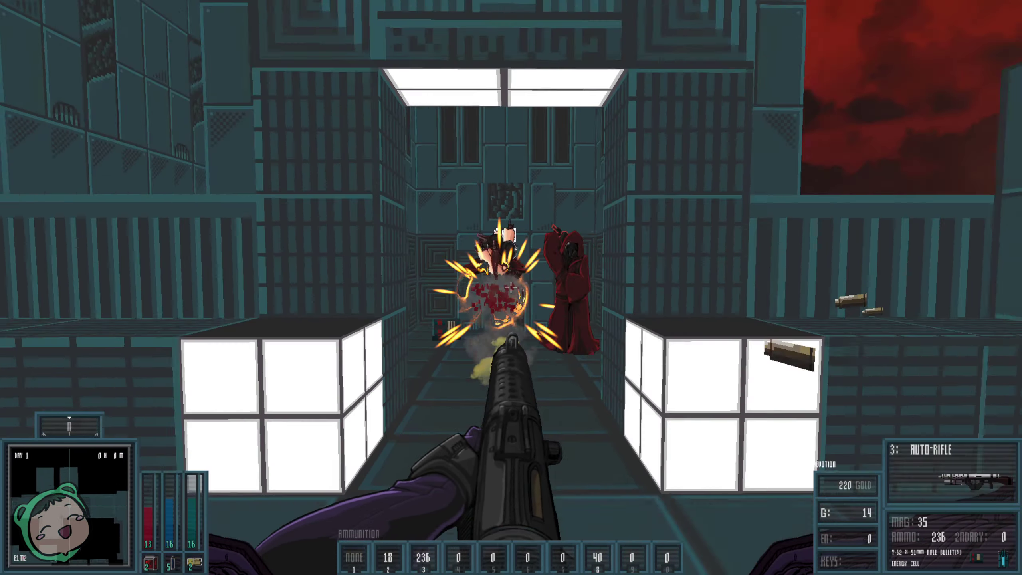
key(w)
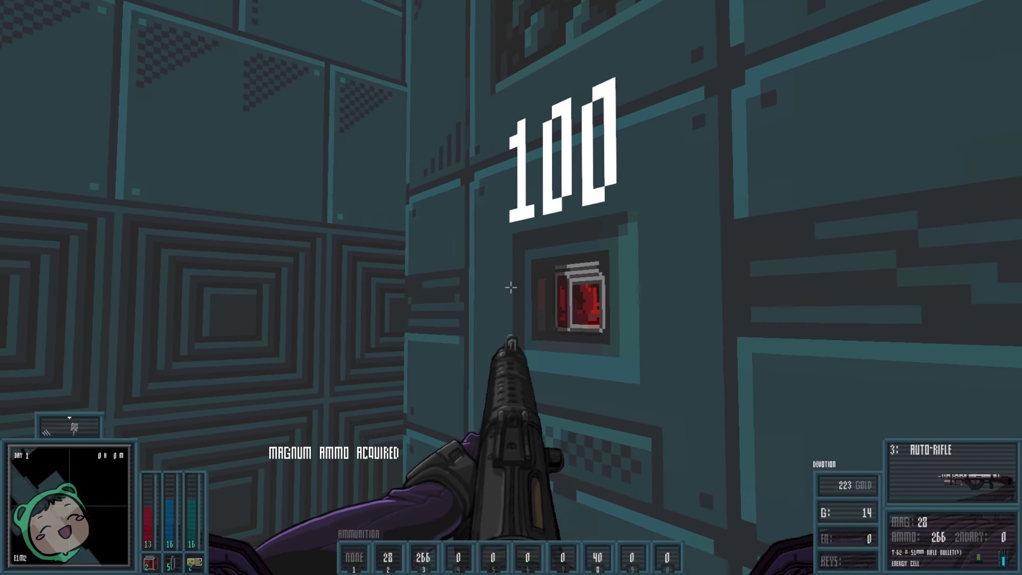
key(w)
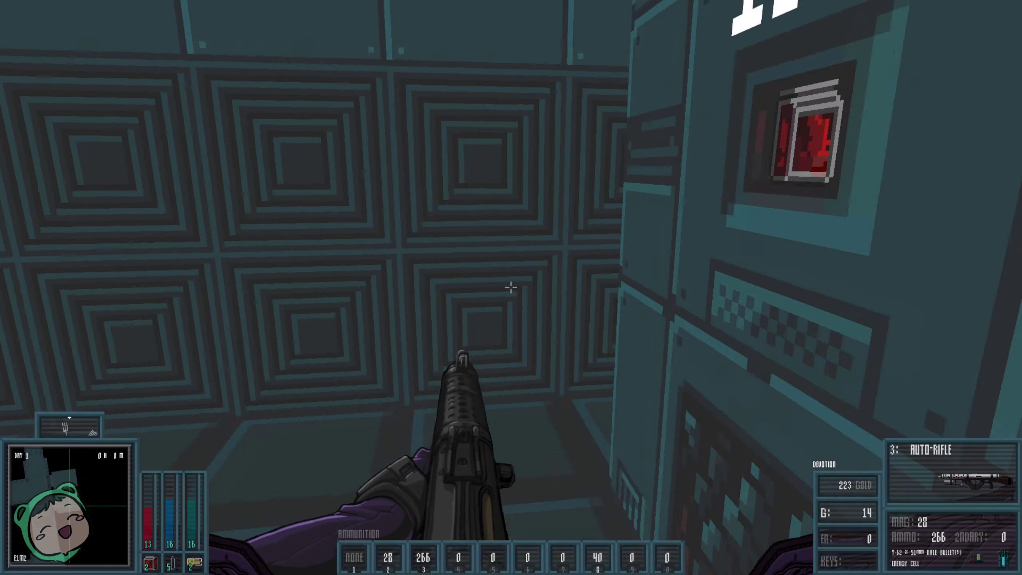
key(w)
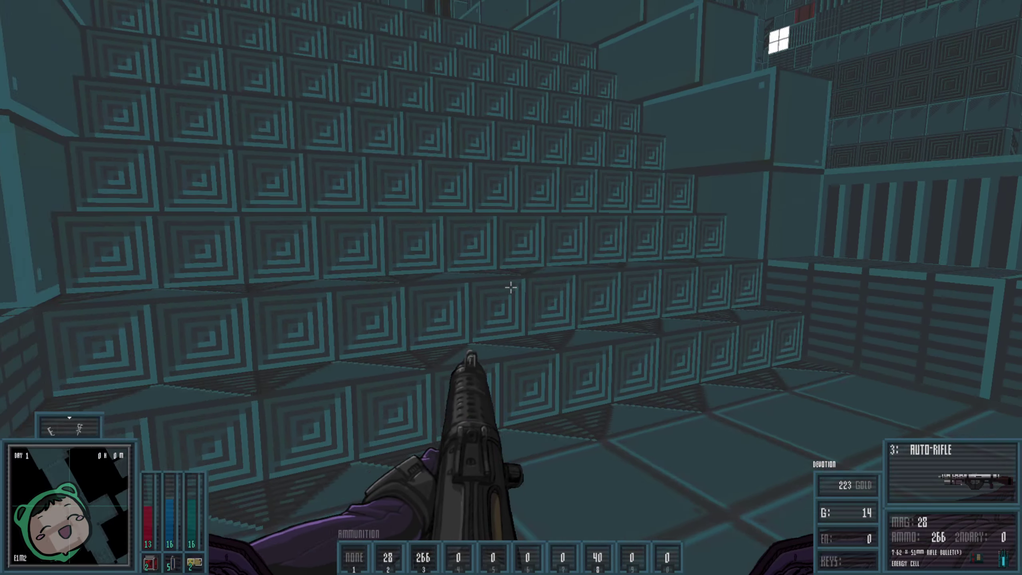
key(w)
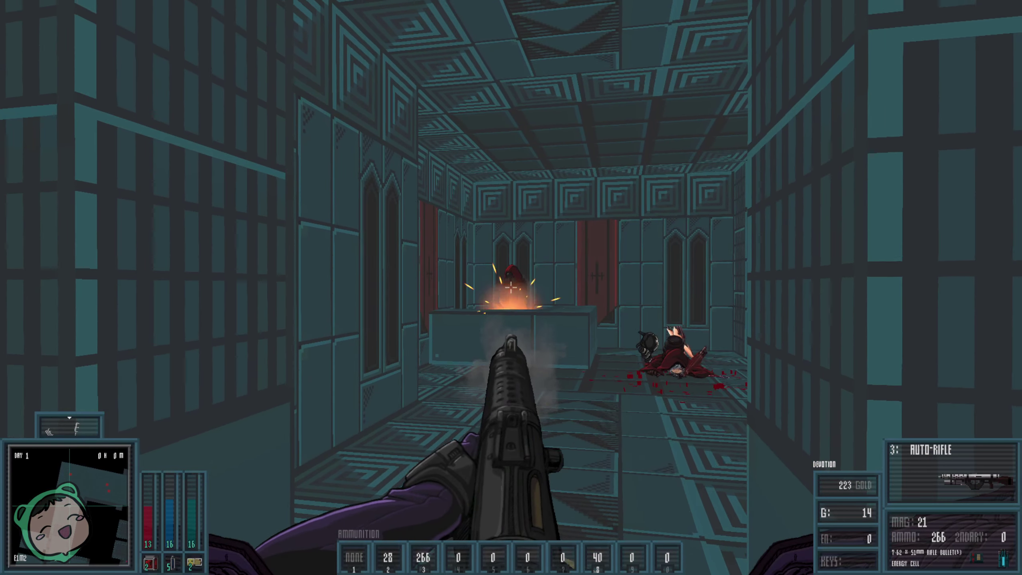
Shoot the altar enemy and two red-robed cultists, then empty the magazine into the armored soldier
click(511, 288)
key(w)
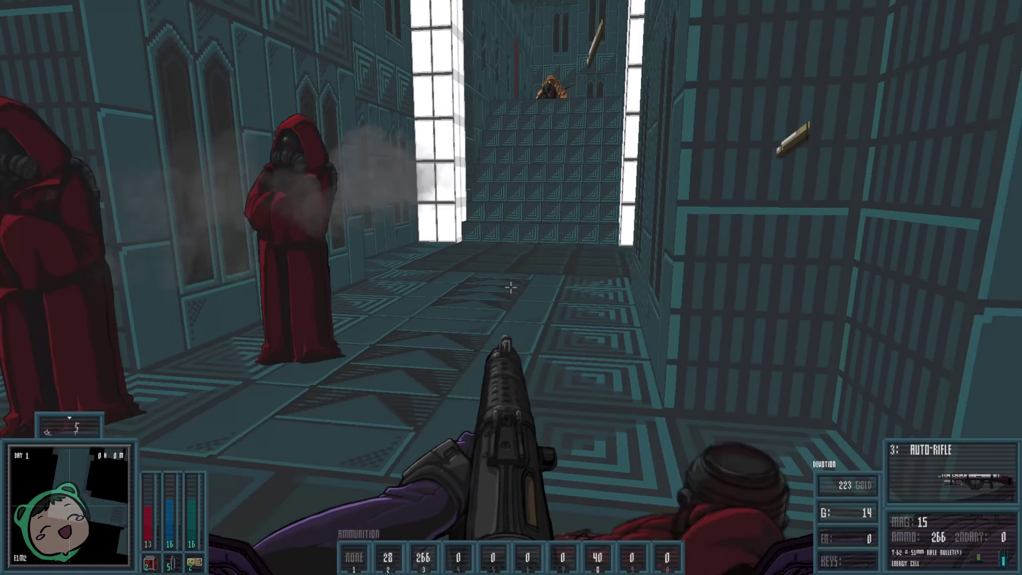
click(511, 288)
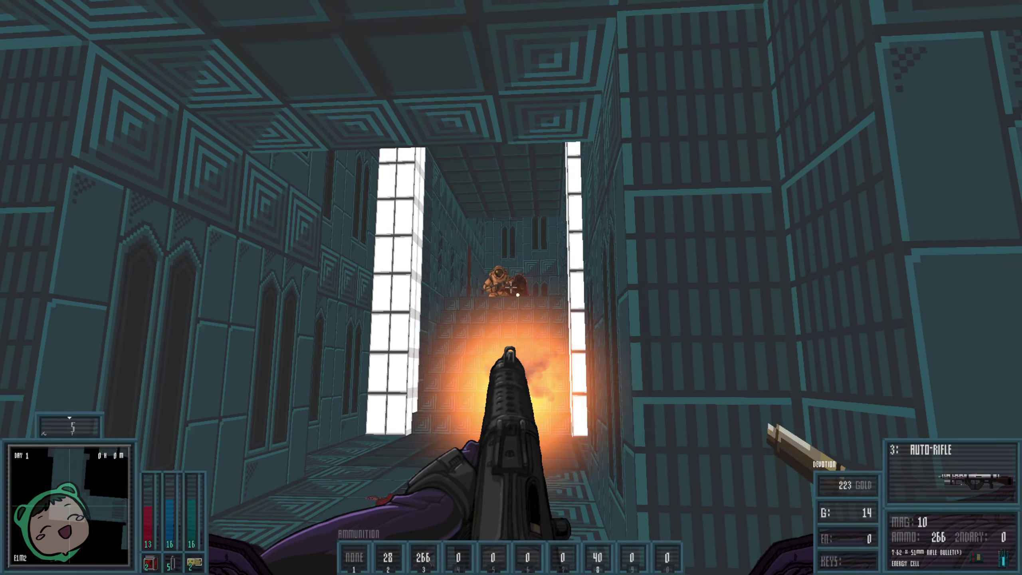
click(511, 288)
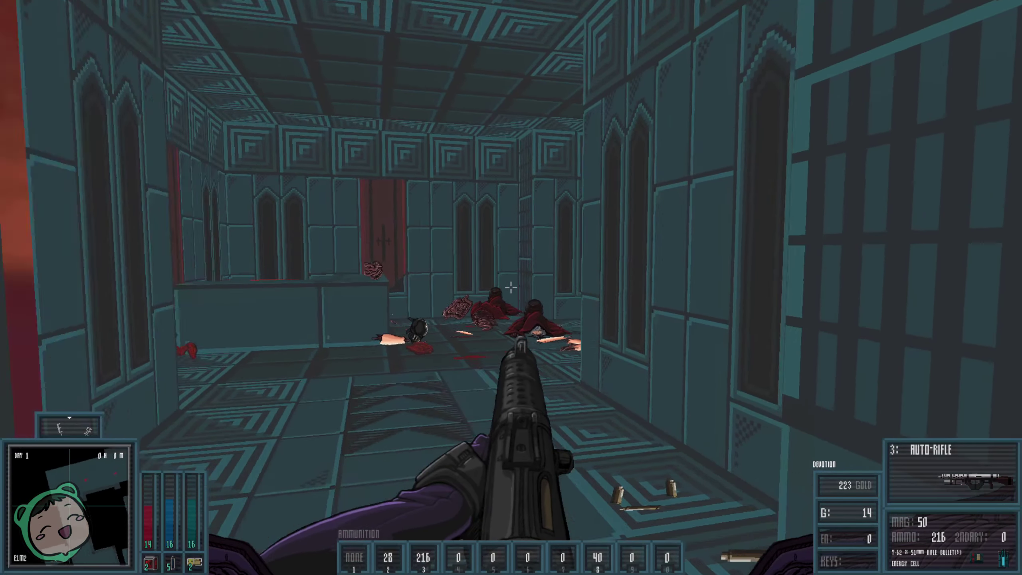
click(512, 288)
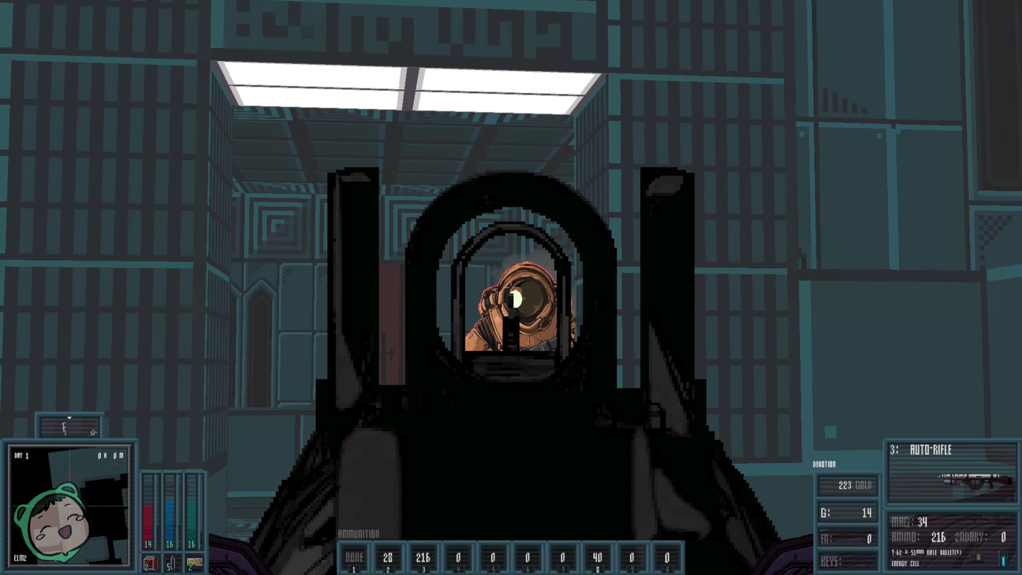
click(511, 288)
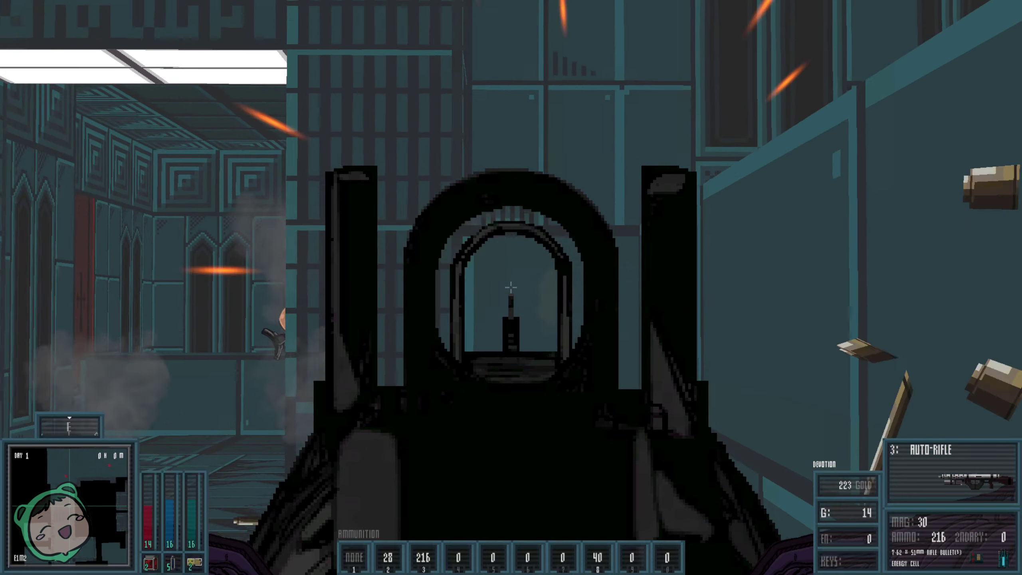
click(511, 288)
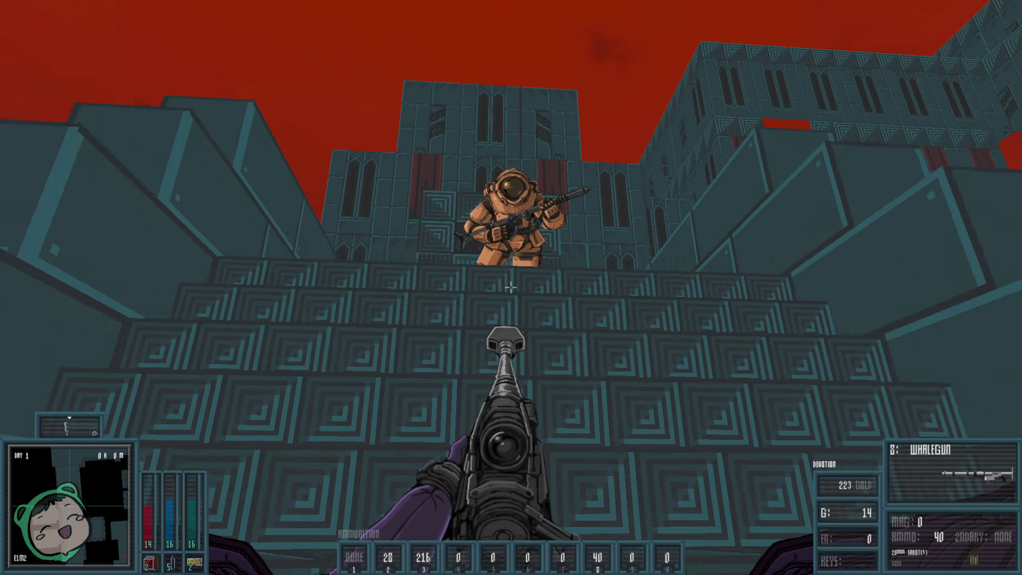
Reload the Whalegun and snipe the armored soldier through the scope
key(r)
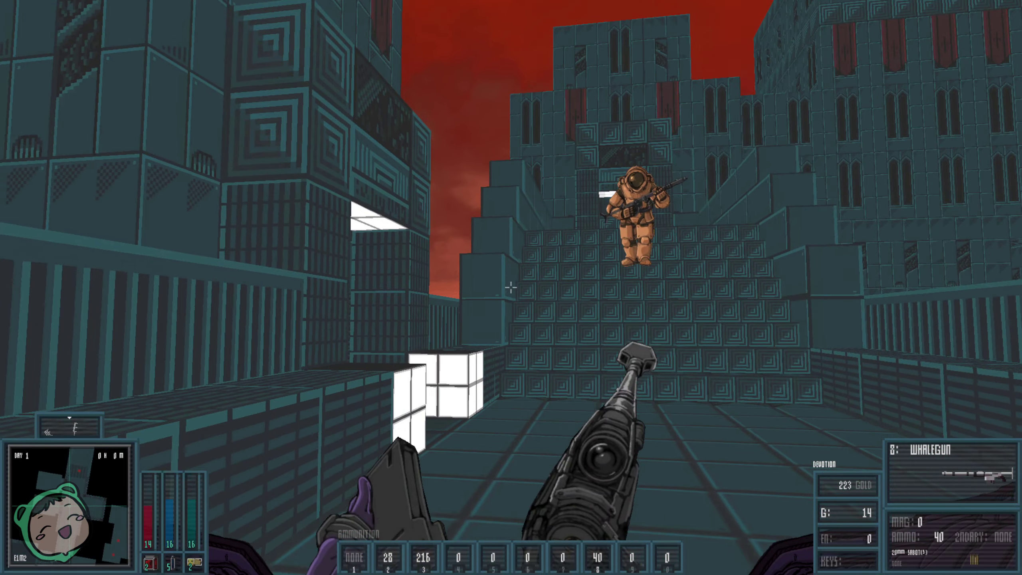
right_click(511, 288)
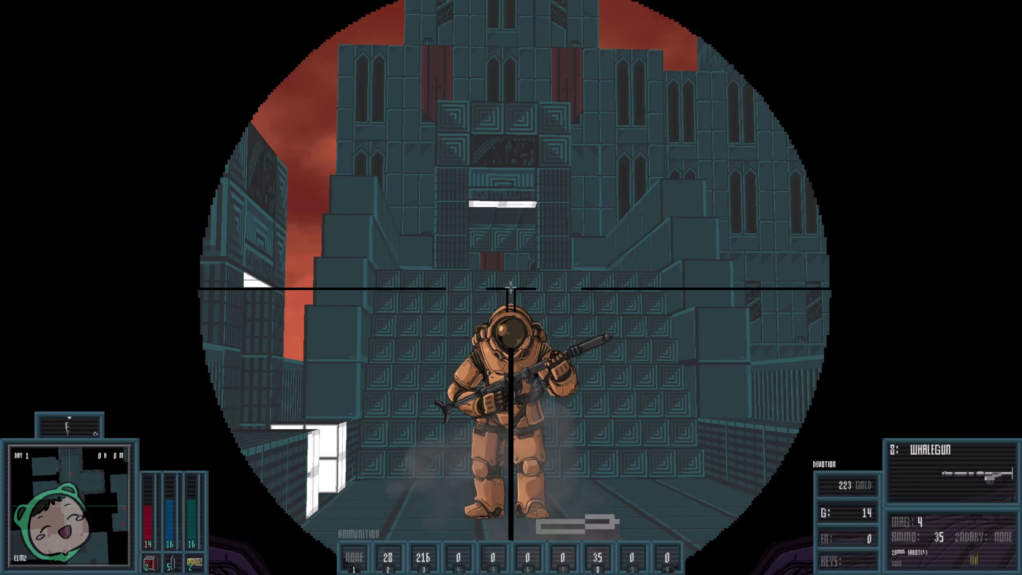
right_click(511, 288)
key(w)
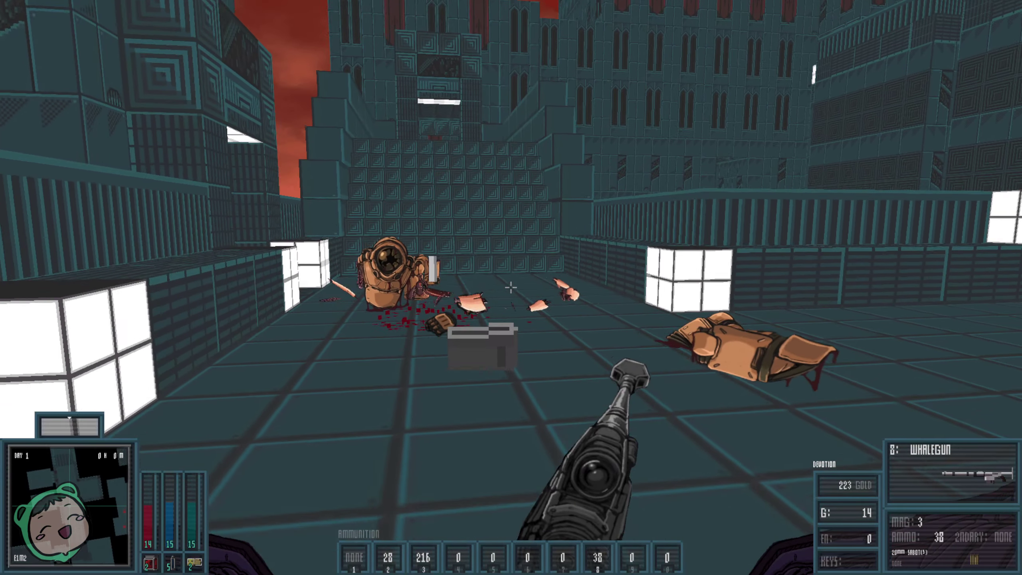
key(r)
With the Auto-Rifle, shoot the corridor enemy, collect pink pickups, and fire on the courtyard cultists
key(3)
key(w)
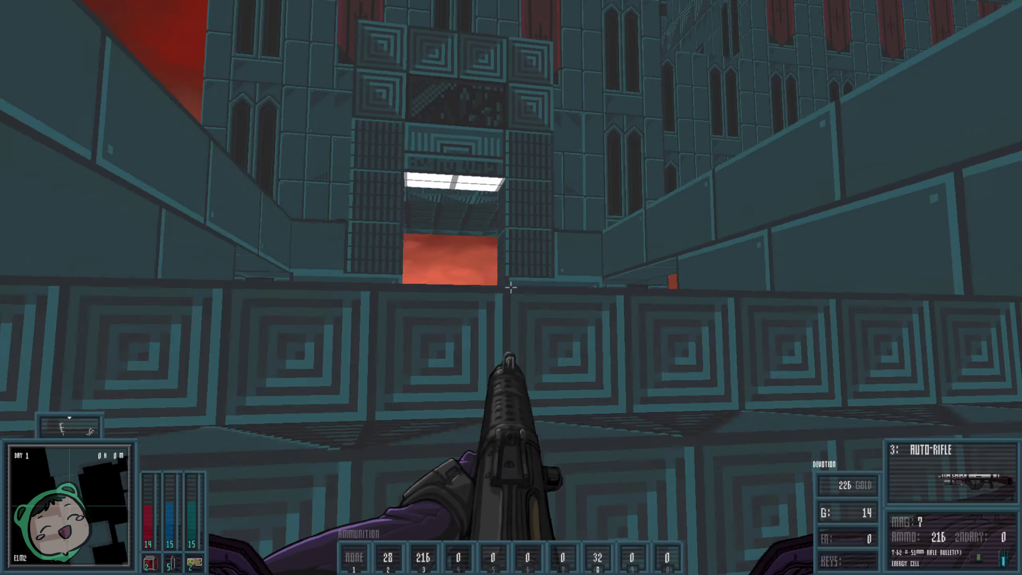
key(w)
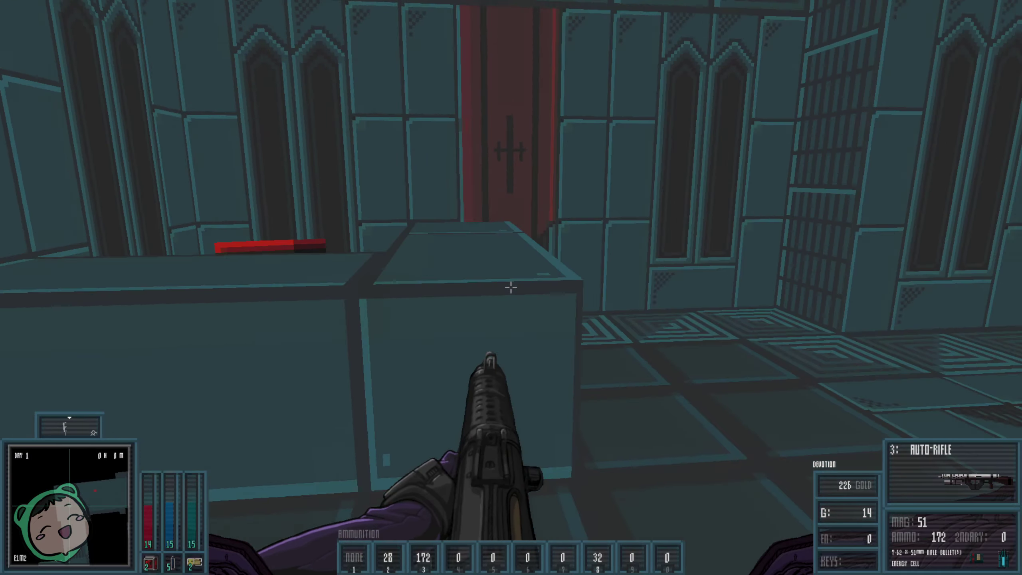
click(512, 288)
key(w)
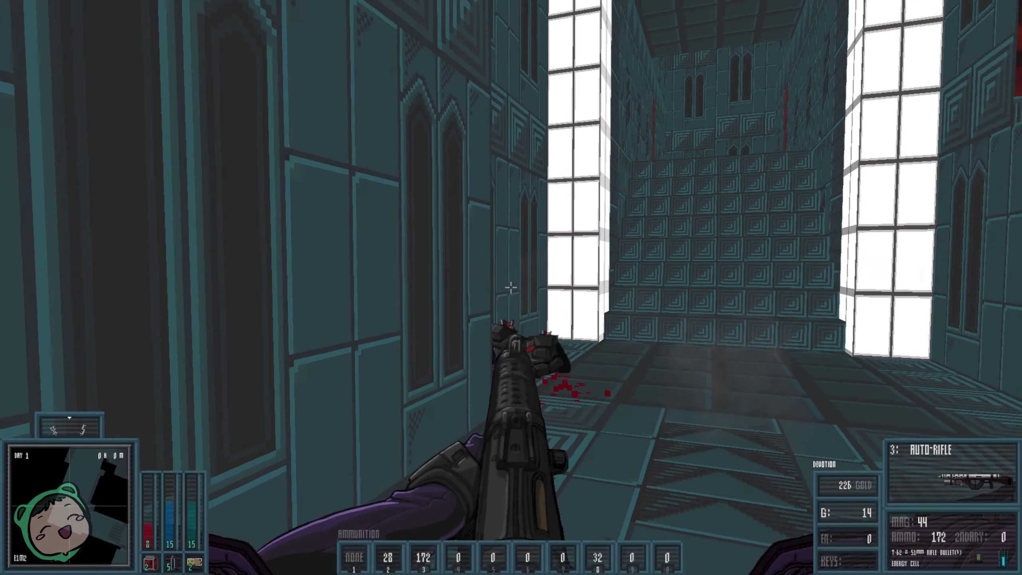
key(w)
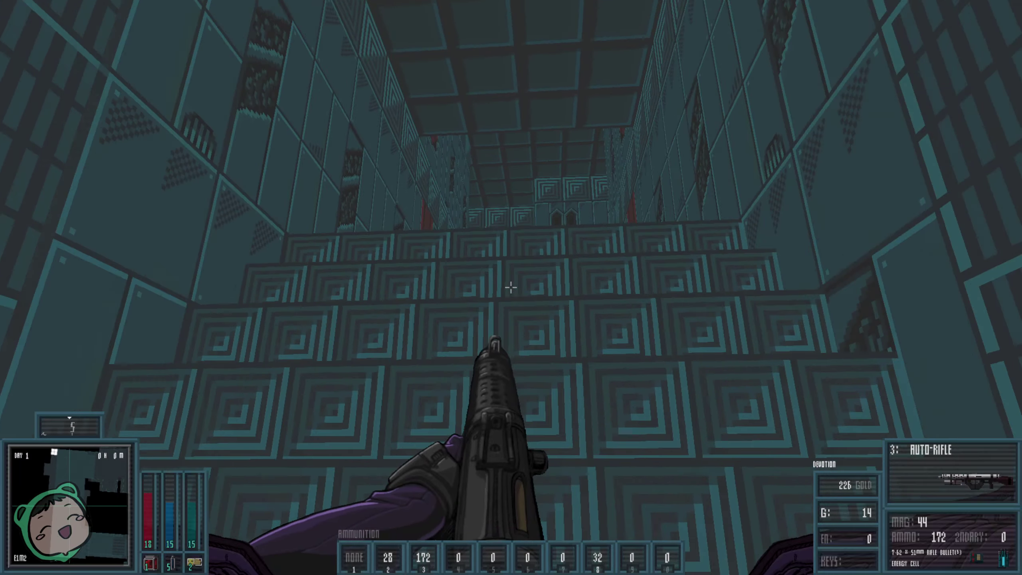
key(w)
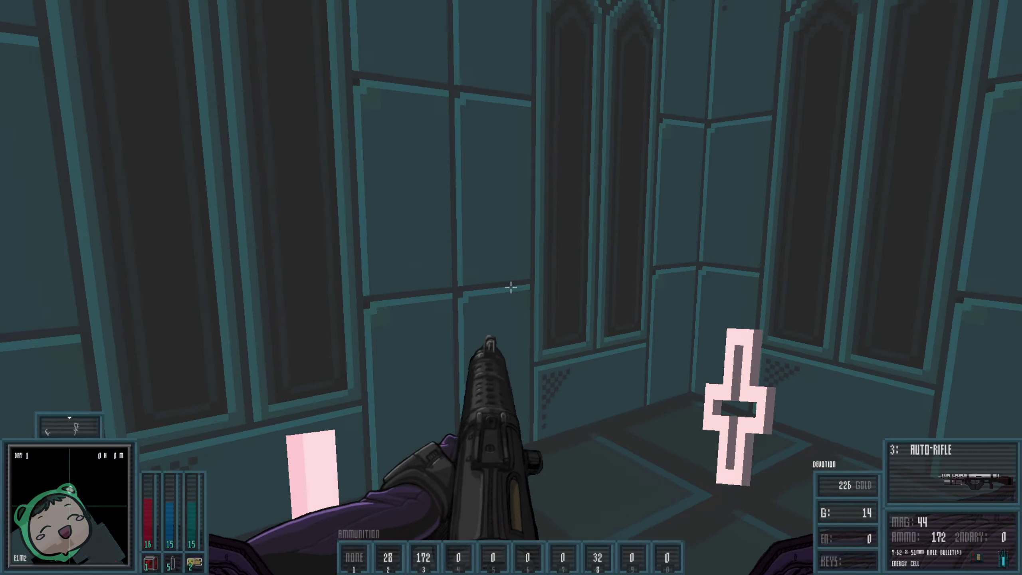
click(511, 288)
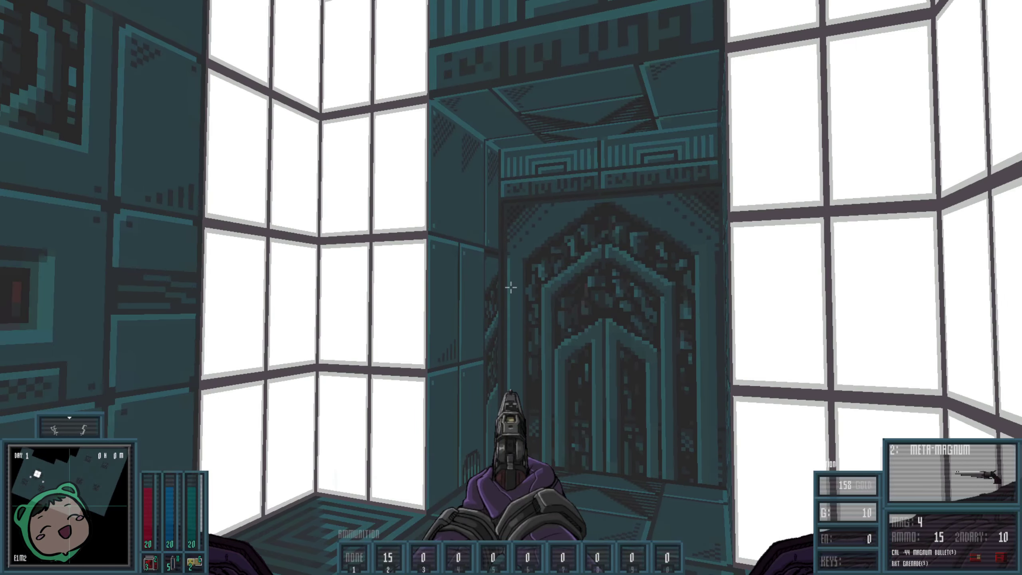
Draw the Forgiver axe and walk the corridor, picking up the rifle, rifle ammo and rocket grenades
key(1)
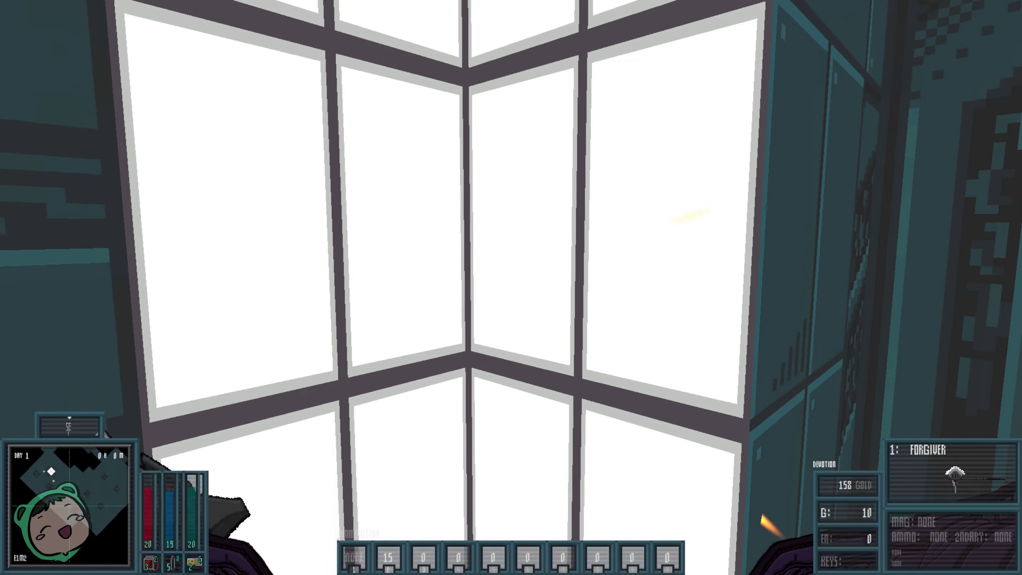
key(w)
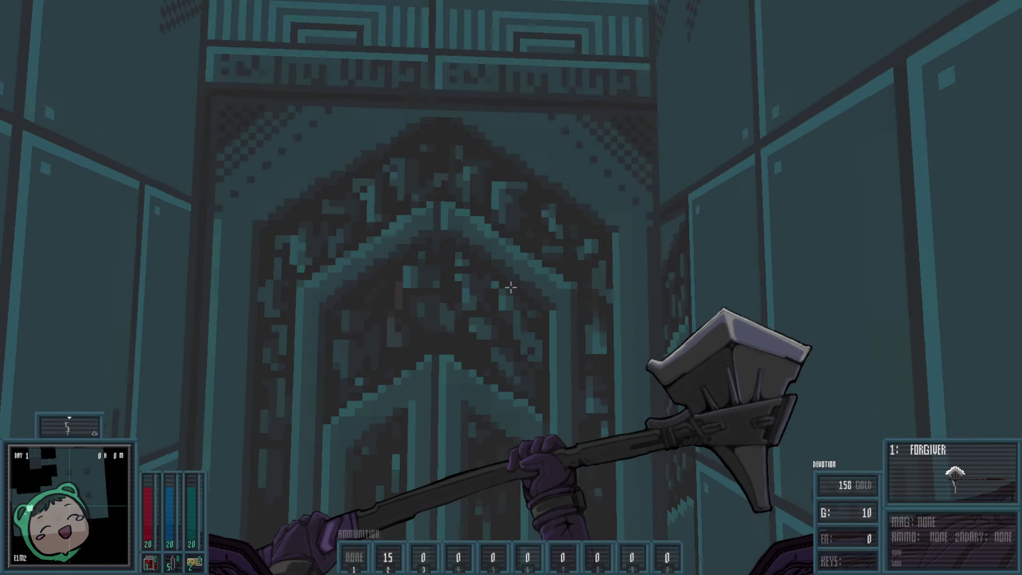
key(w)
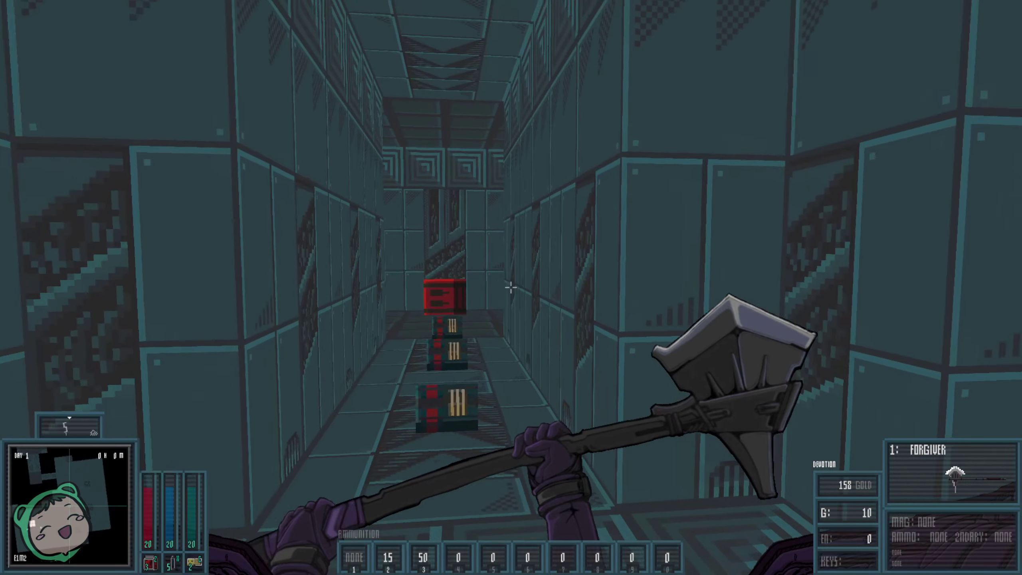
key(w)
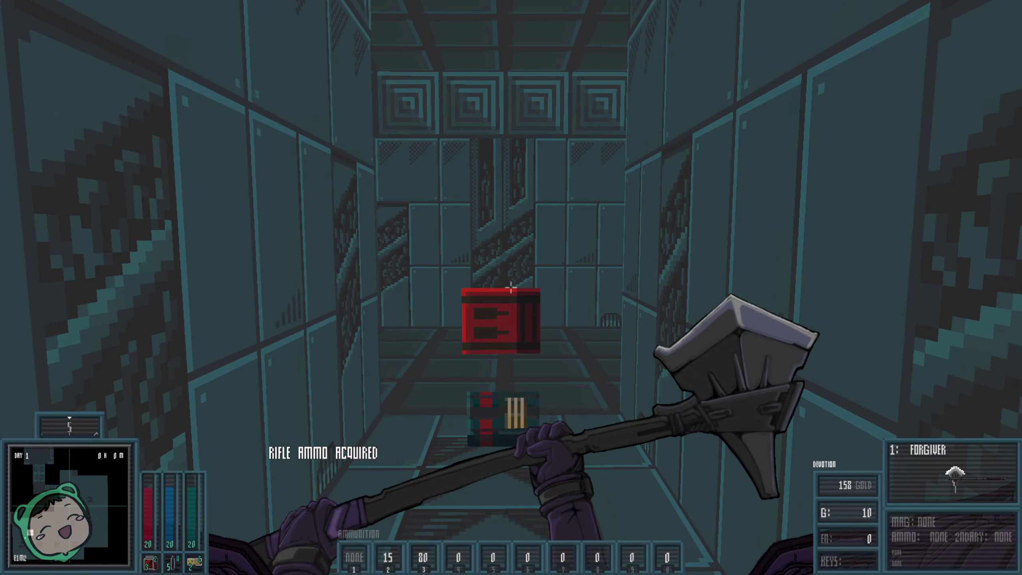
key(w)
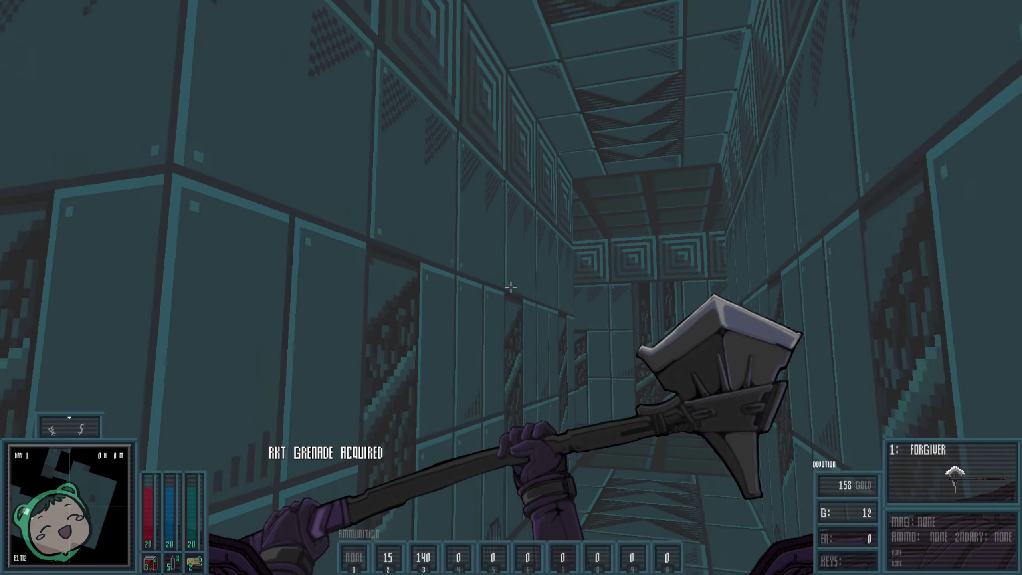
Explore to the far end of the teal corridor, look over its side wall, and turn back
key(w)
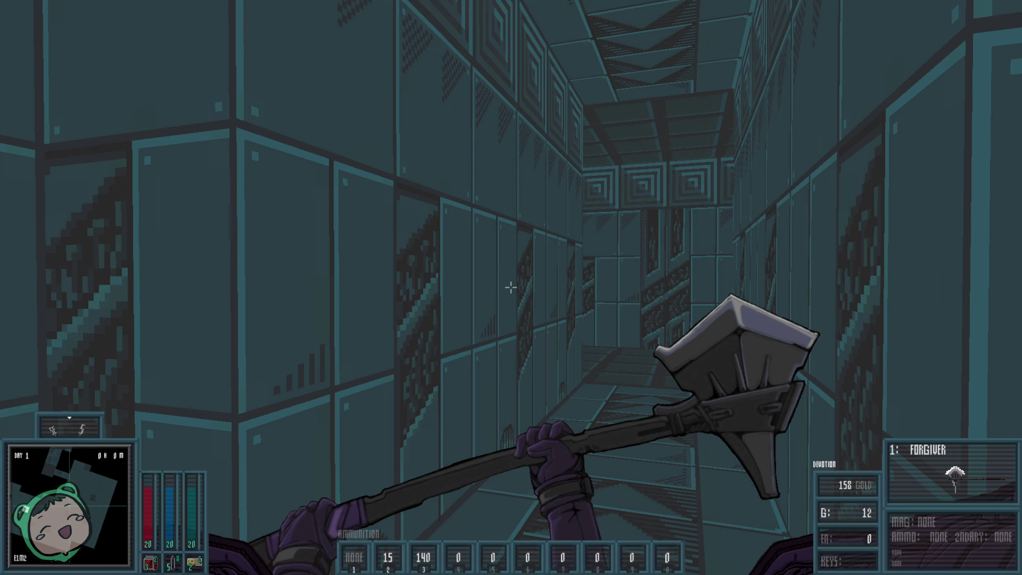
key(w)
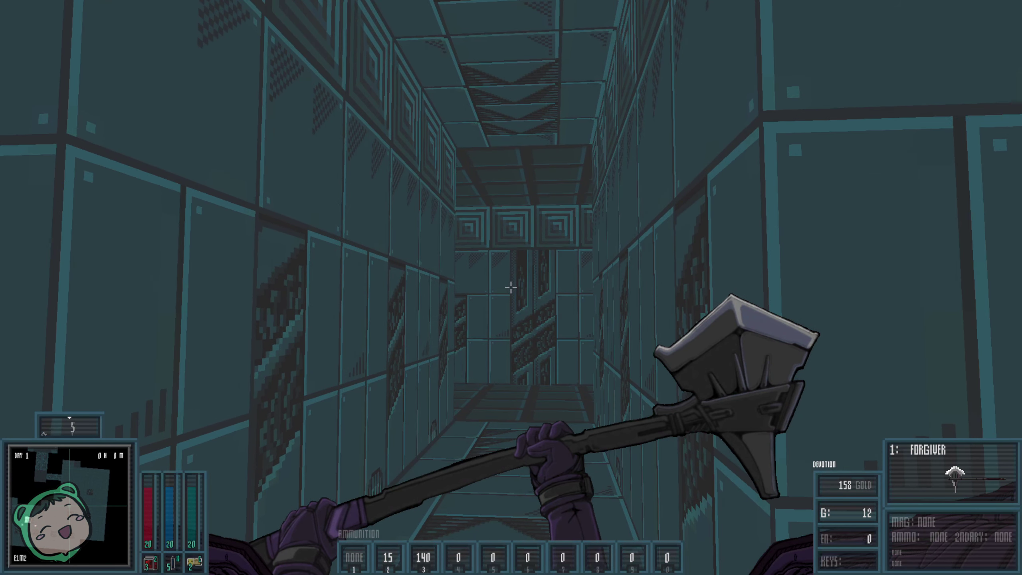
key(w)
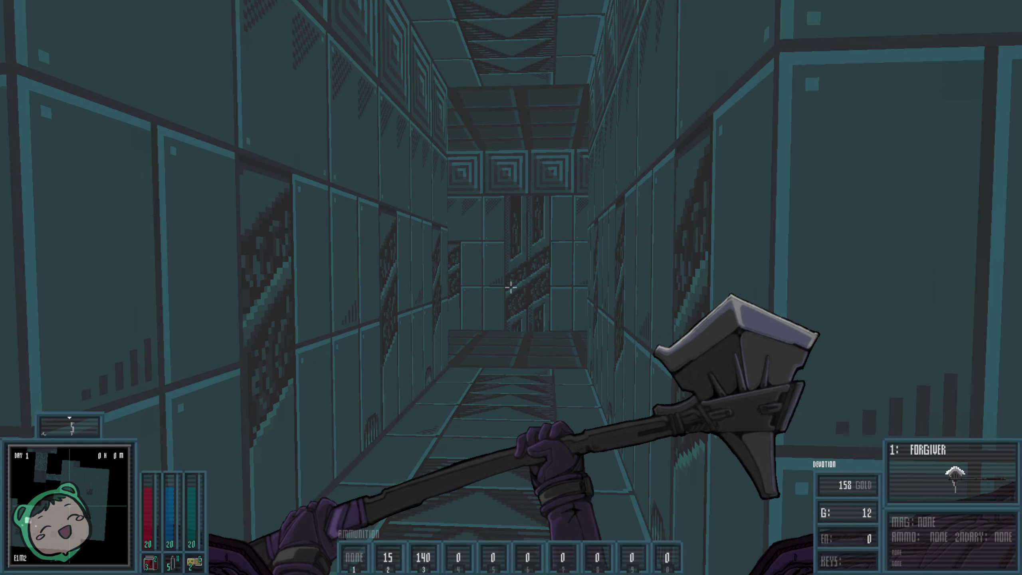
key(w)
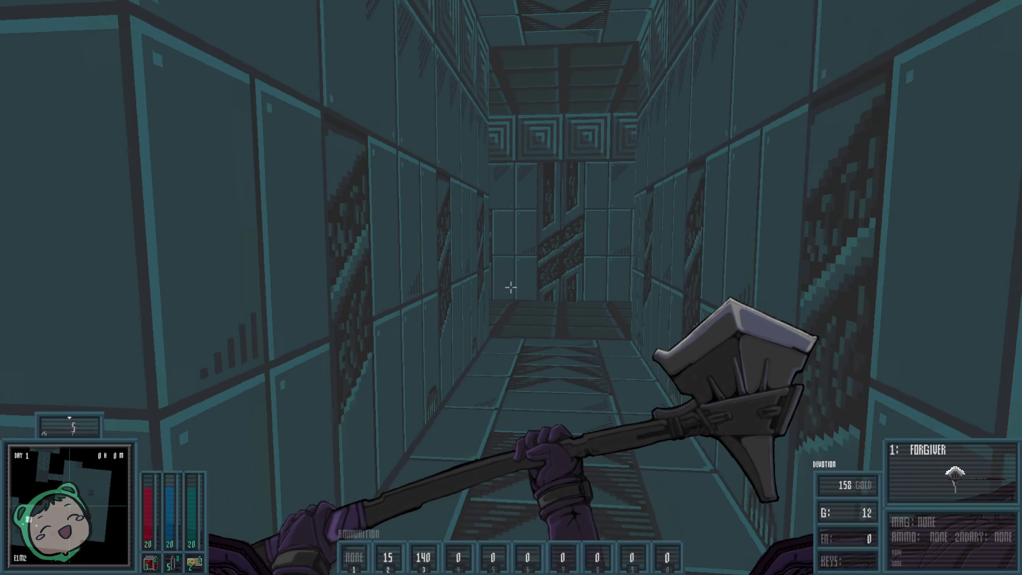
key(w)
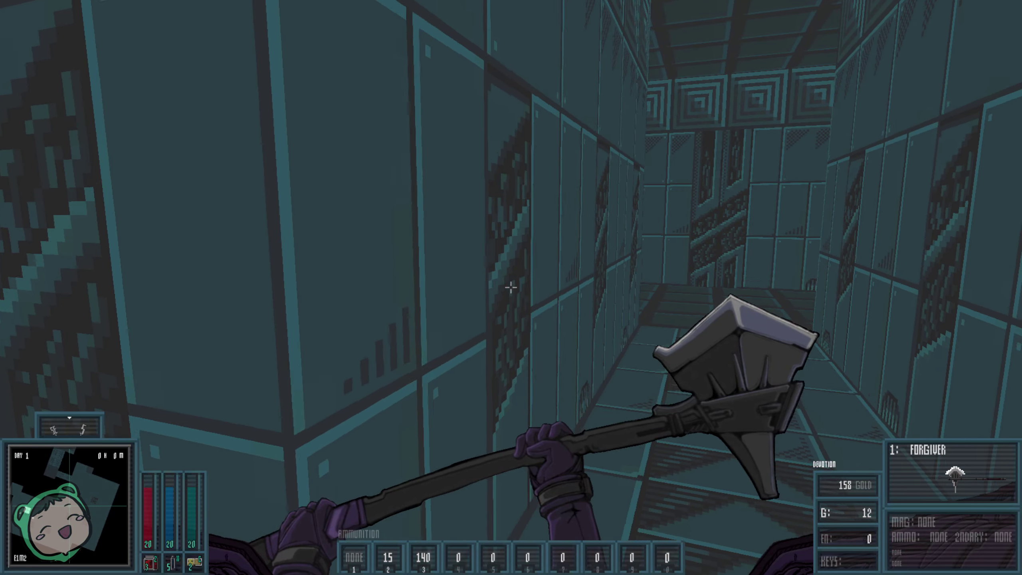
key(w)
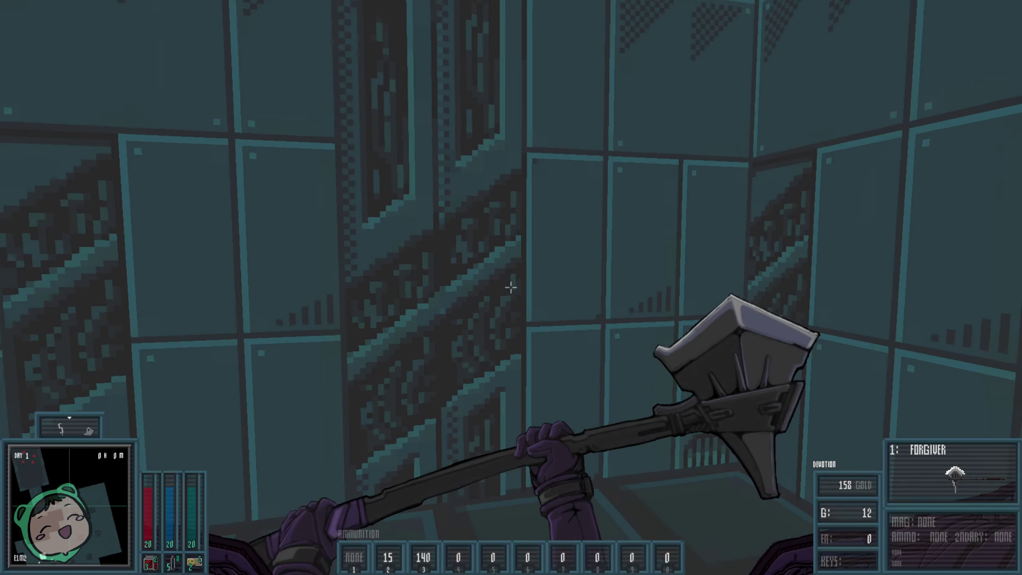
Draw the Meta-Magnum and face the ornate doorway squarely
key(2)
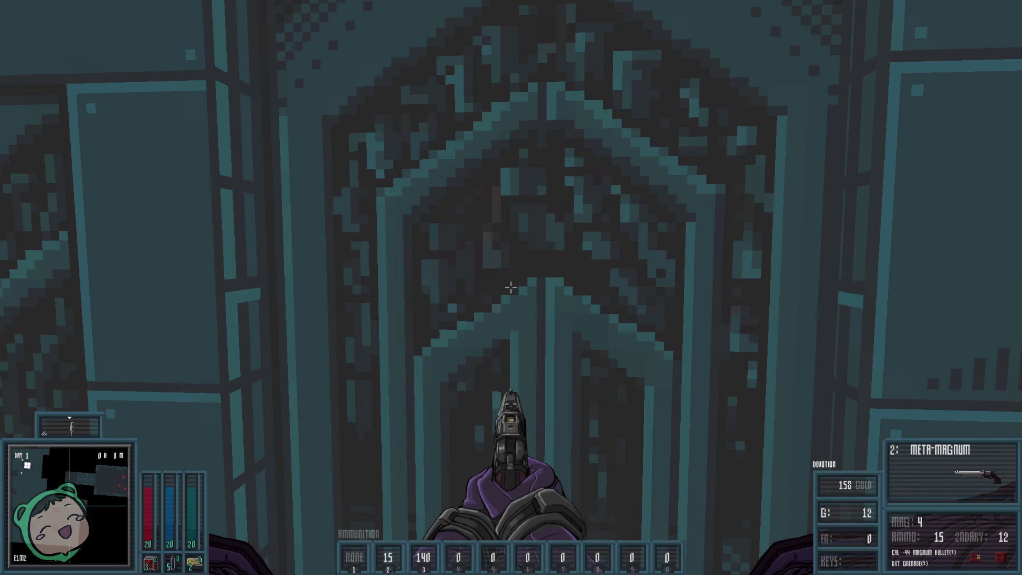
key(w)
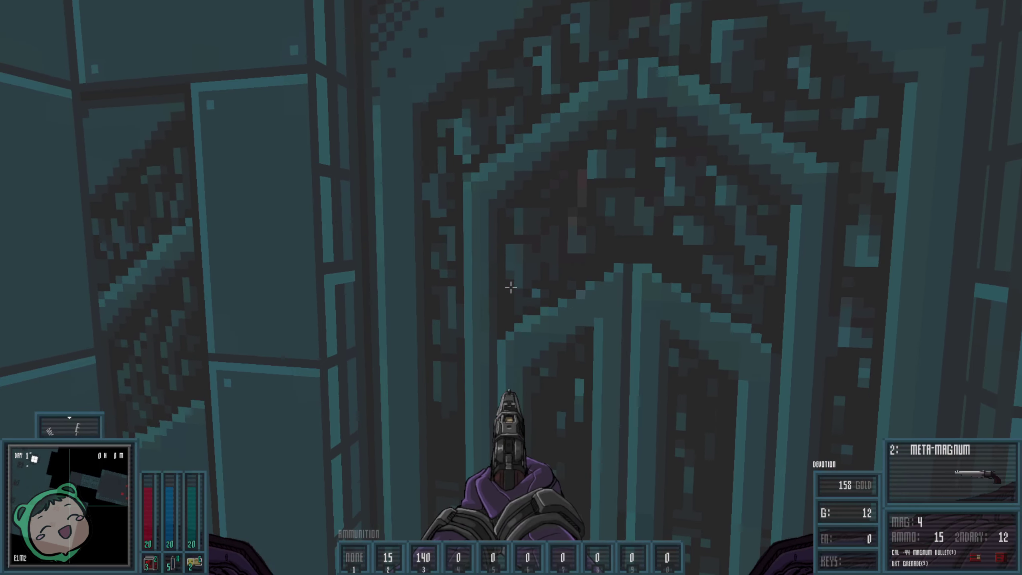
key(w)
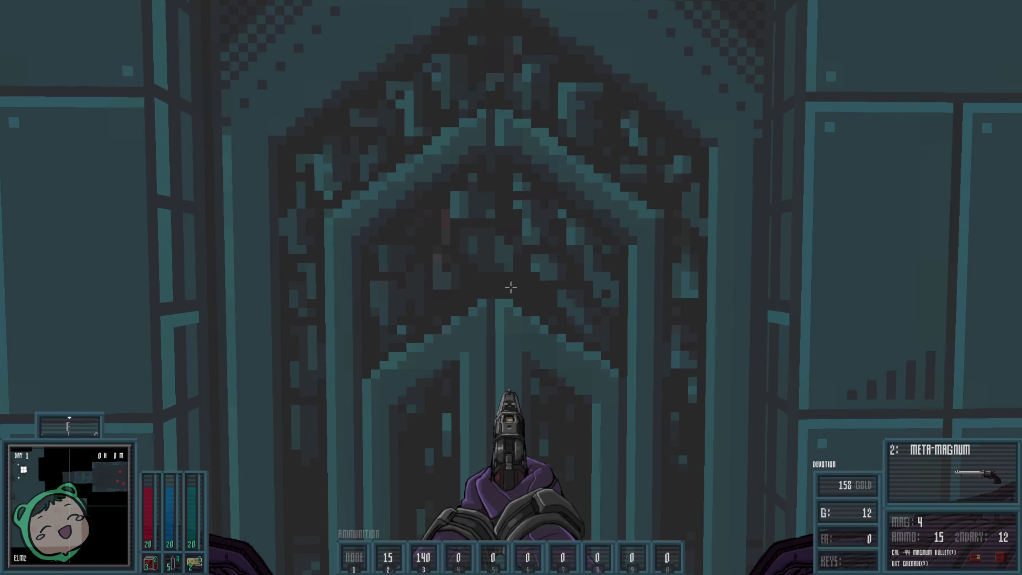